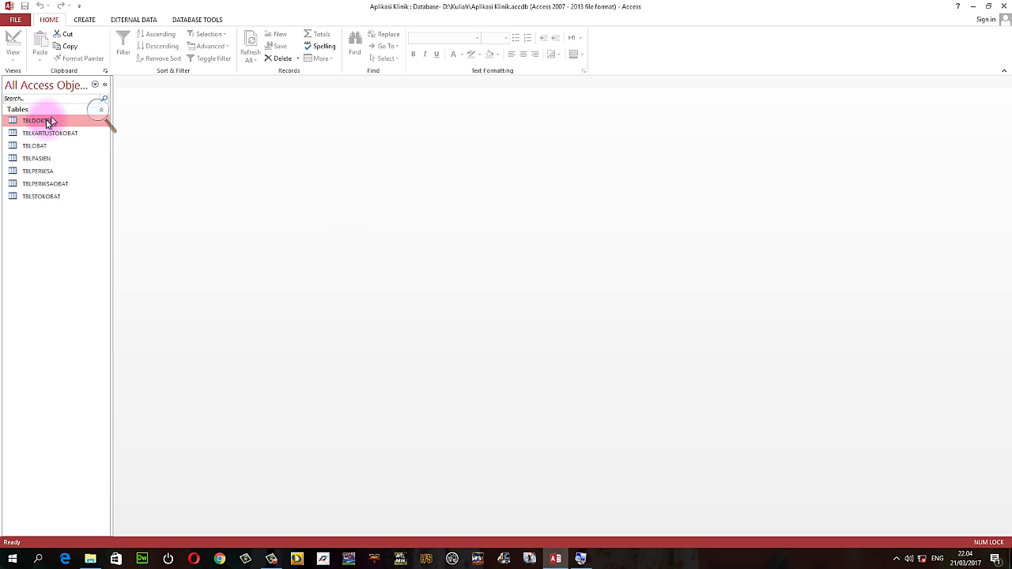
Auto-generate a form from the TBLDOKTER table with the Create tab's Form command.
{"action": "left_click", "coordinate": [86, 21]}
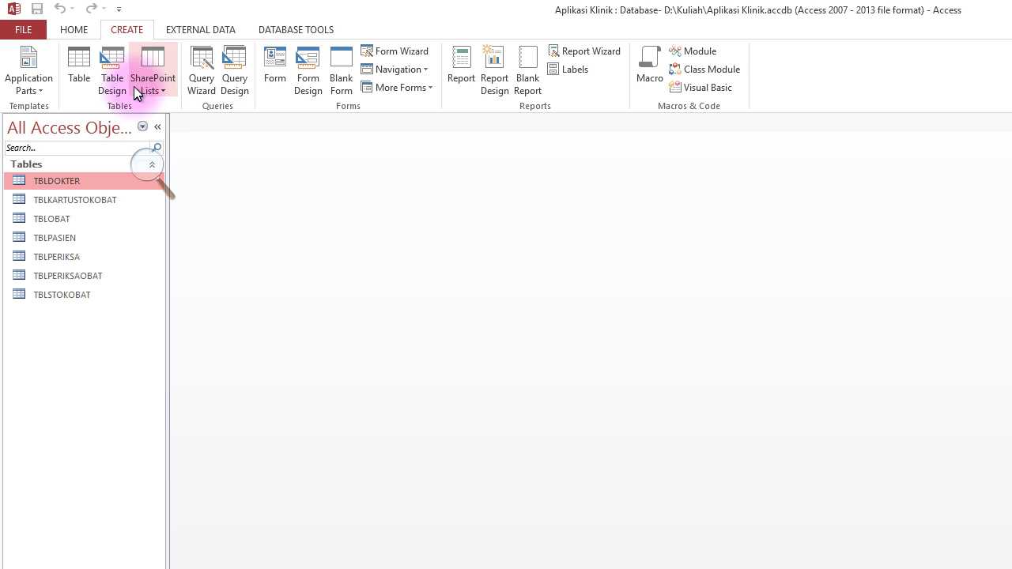
{"action": "left_click", "coordinate": [271, 63]}
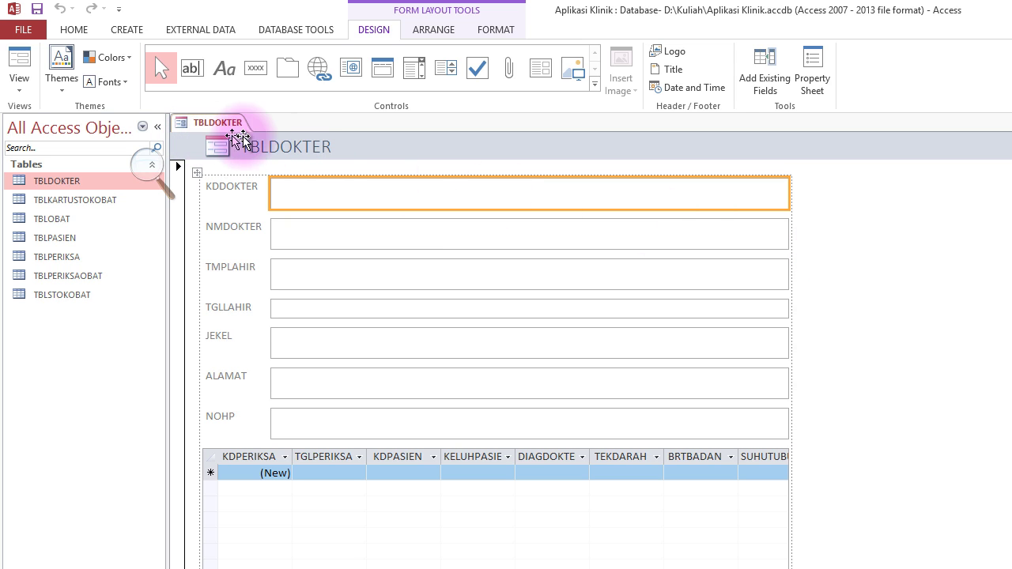
Switch the new TBLDOKTER form to Design view from its tab's shortcut menu.
{"action": "left_click", "coordinate": [16, 92]}
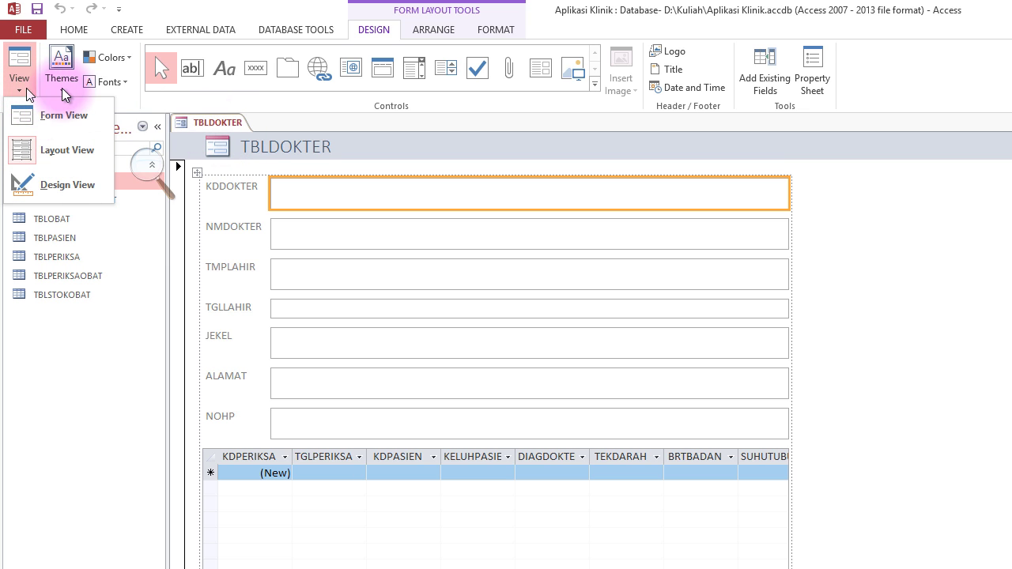
{"action": "left_click", "coordinate": [379, 28]}
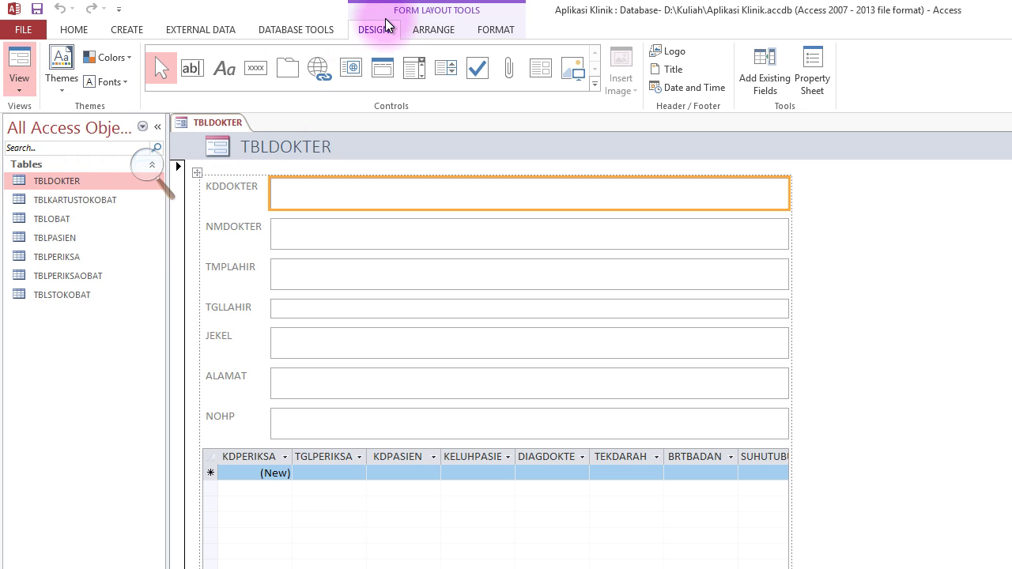
{"action": "left_click", "coordinate": [25, 94]}
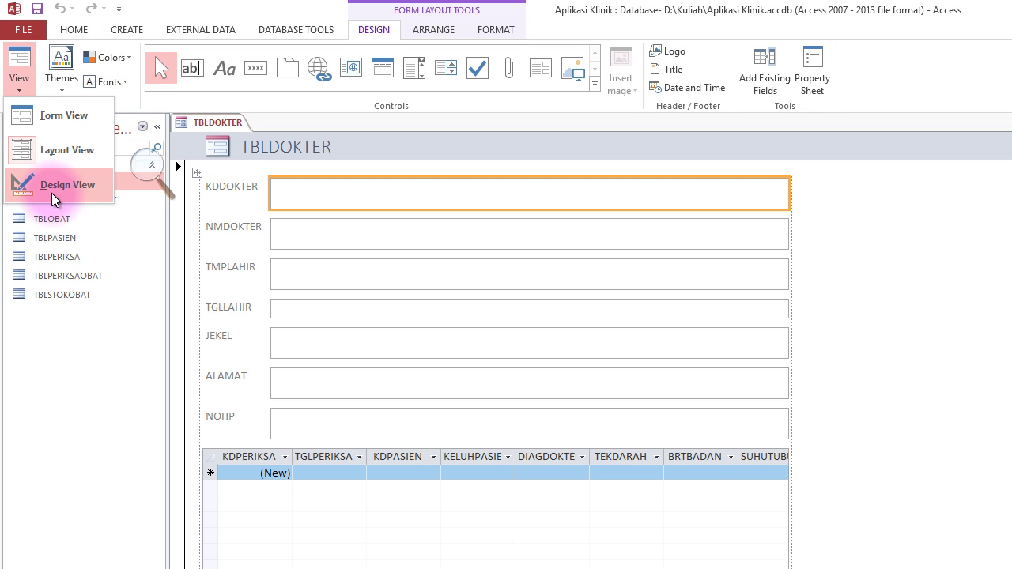
{"action": "left_click", "coordinate": [444, 125]}
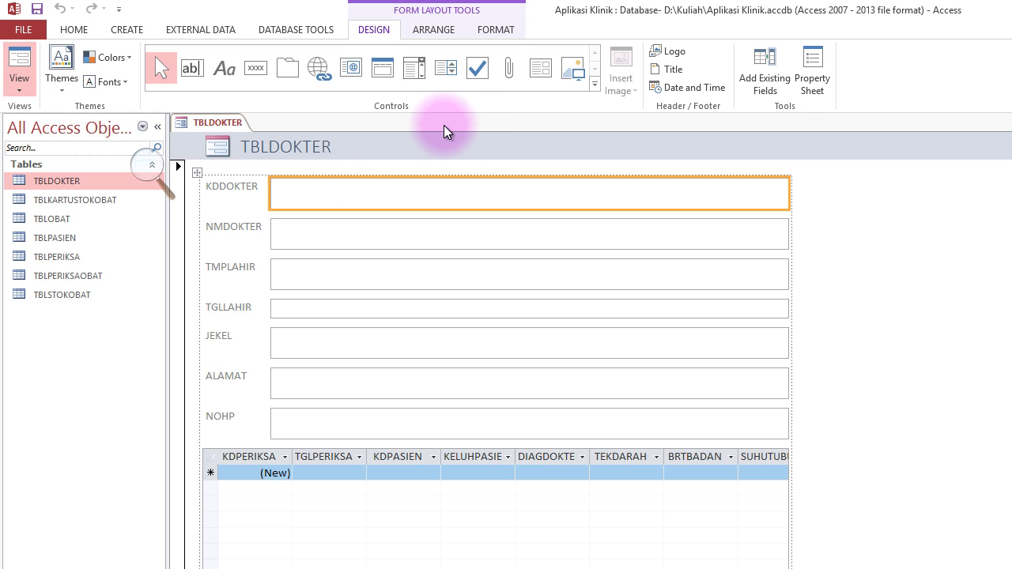
{"action": "right_click", "coordinate": [222, 125]}
{"action": "left_click", "coordinate": [273, 234]}
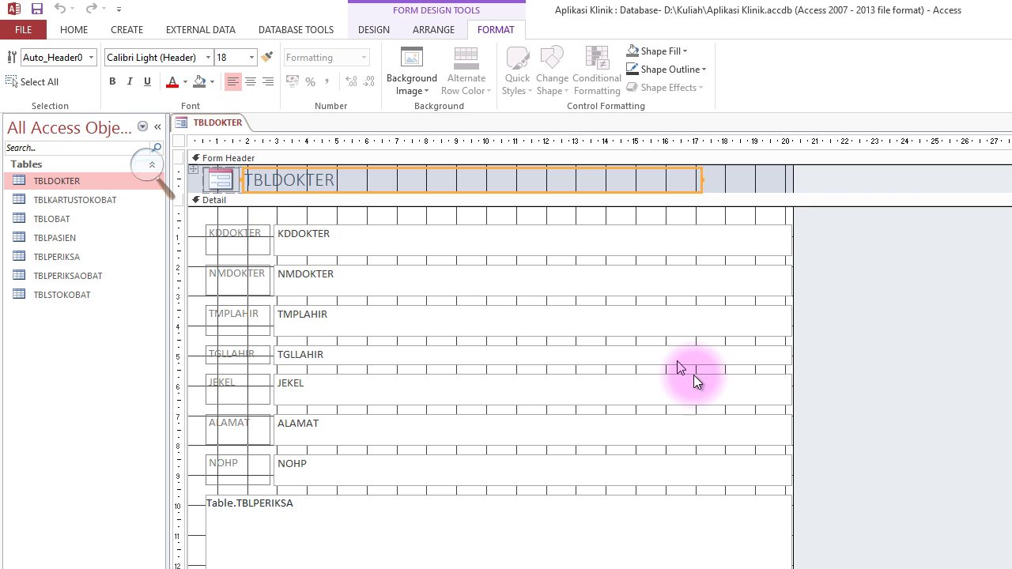
Delete all field controls and the TBLPERIKSA subform from the Detail section.
{"action": "left_click", "coordinate": [270, 215]}
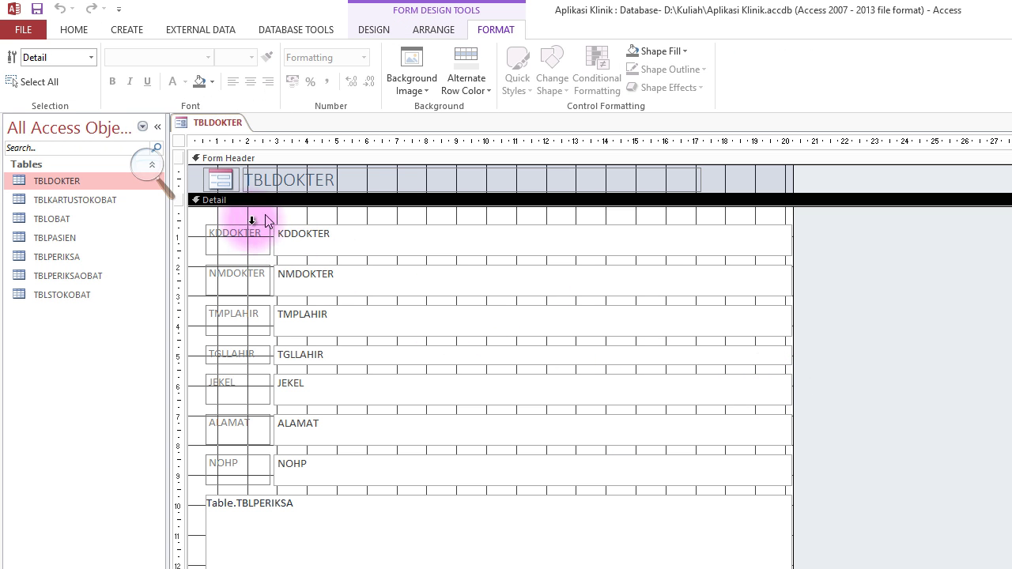
{"action": "left_click_drag", "start_coordinate": [200, 222], "coordinate": [650, 565]}
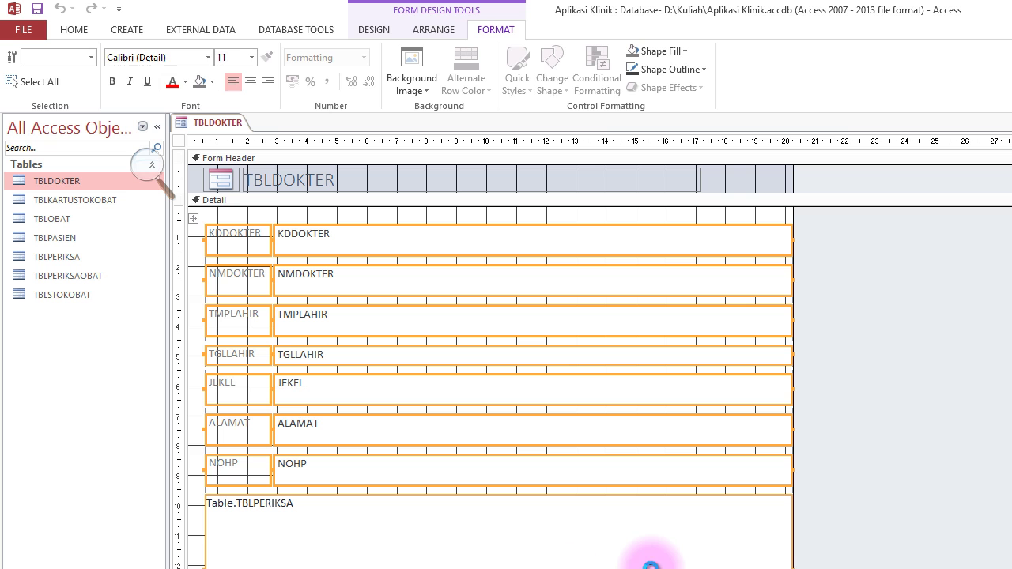
{"action": "key", "text": "Delete"}
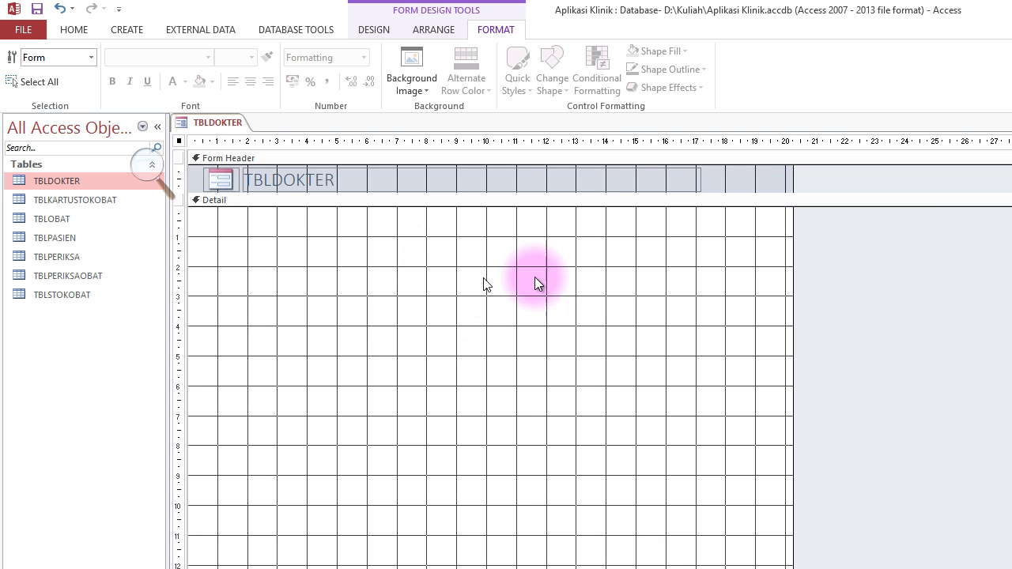
{"action": "left_click", "coordinate": [373, 29]}
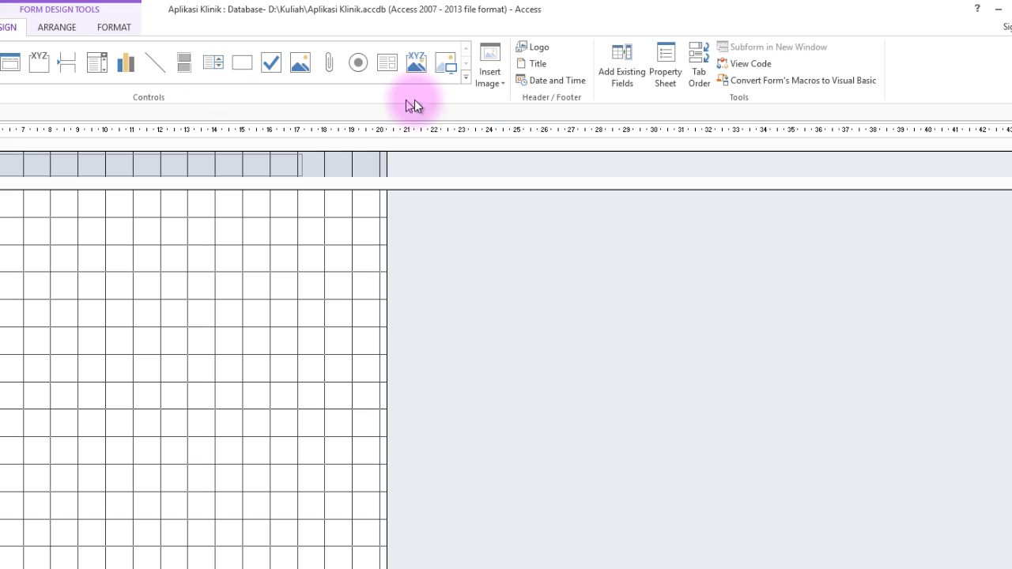
Drag the seven fields KDDOKTER through NOHP from the field list into the Detail section.
{"action": "left_click", "coordinate": [627, 70]}
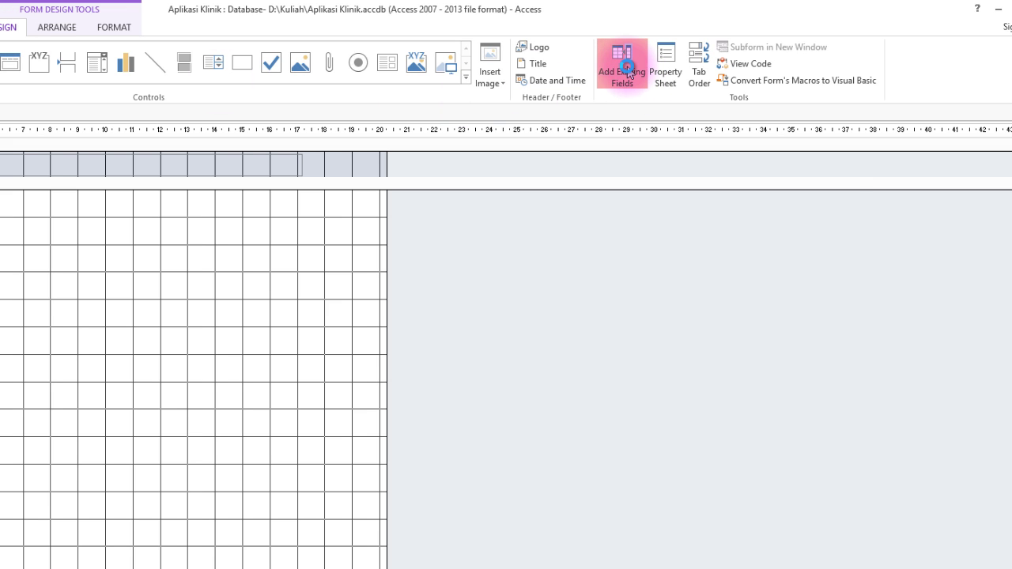
{"action": "left_click", "coordinate": [910, 171]}
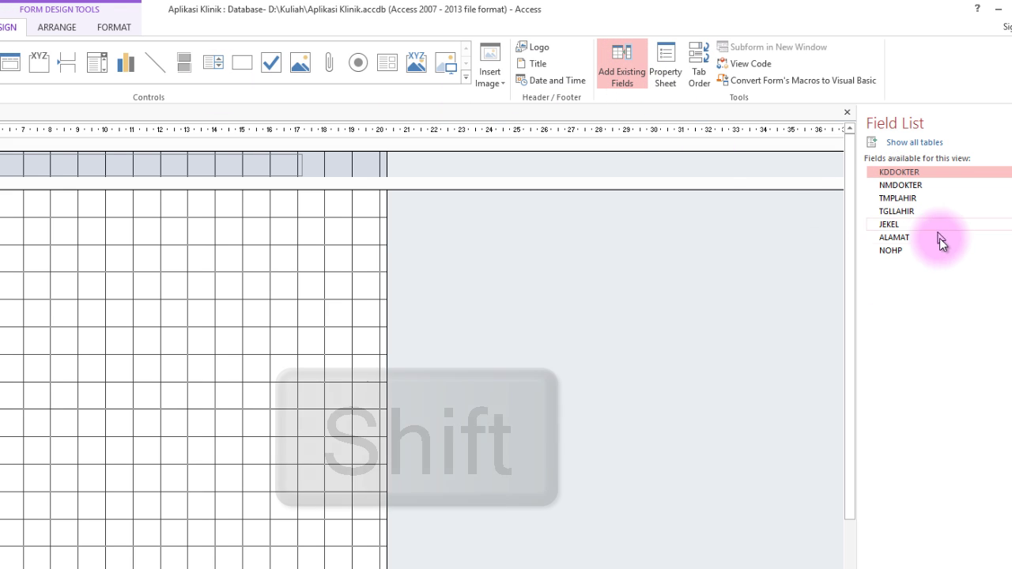
{"action": "left_click", "coordinate": [907, 253], "text": "shift"}
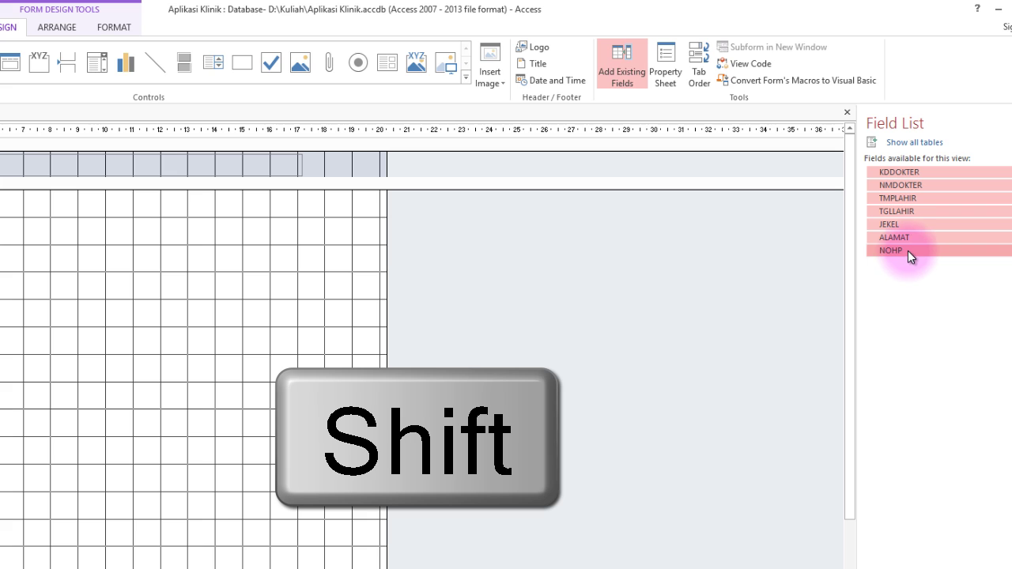
{"action": "left_click", "coordinate": [915, 173]}
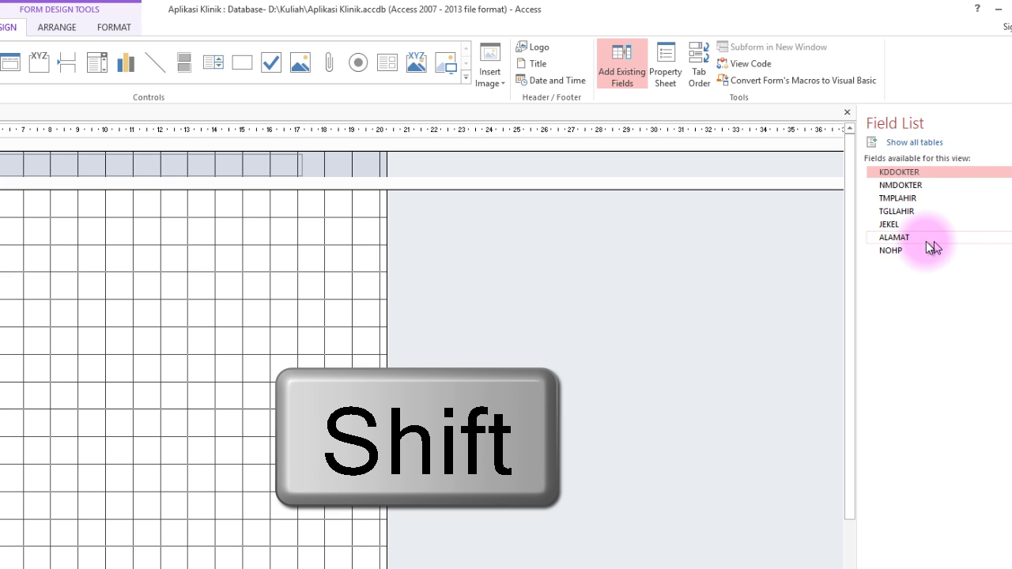
{"action": "left_click", "coordinate": [897, 253], "text": "shift"}
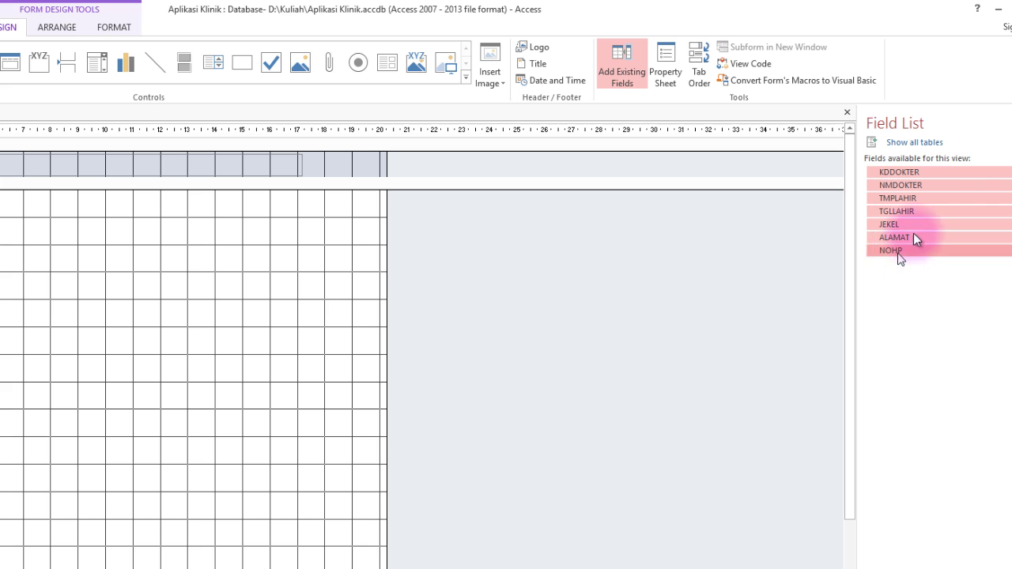
{"action": "left_click_drag", "start_coordinate": [941, 168], "coordinate": [138, 271]}
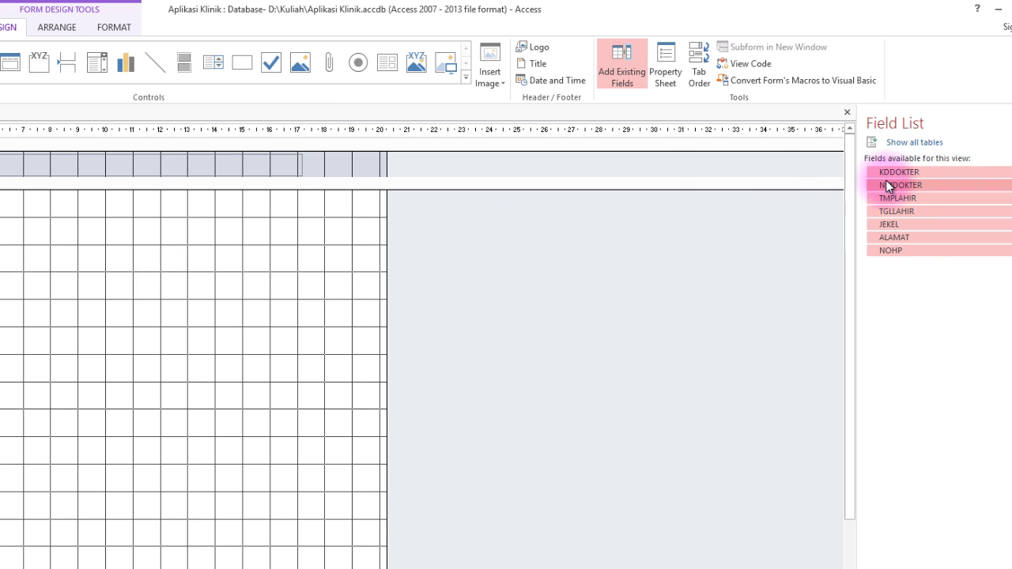
{"action": "left_click_drag", "start_coordinate": [892, 174], "coordinate": [600, 252]}
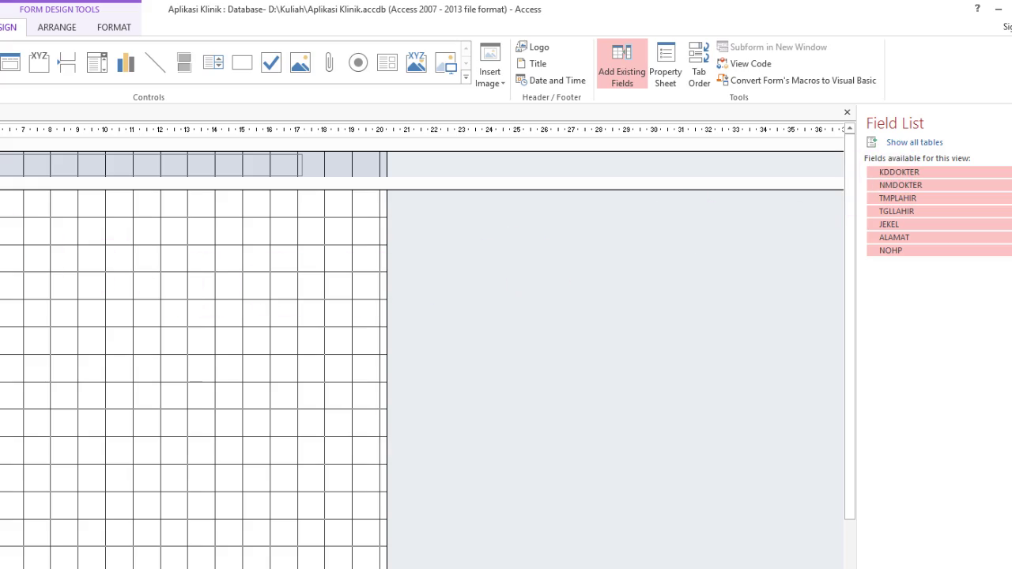
{"action": "left_click_drag", "start_coordinate": [16, 238], "coordinate": [0, 206]}
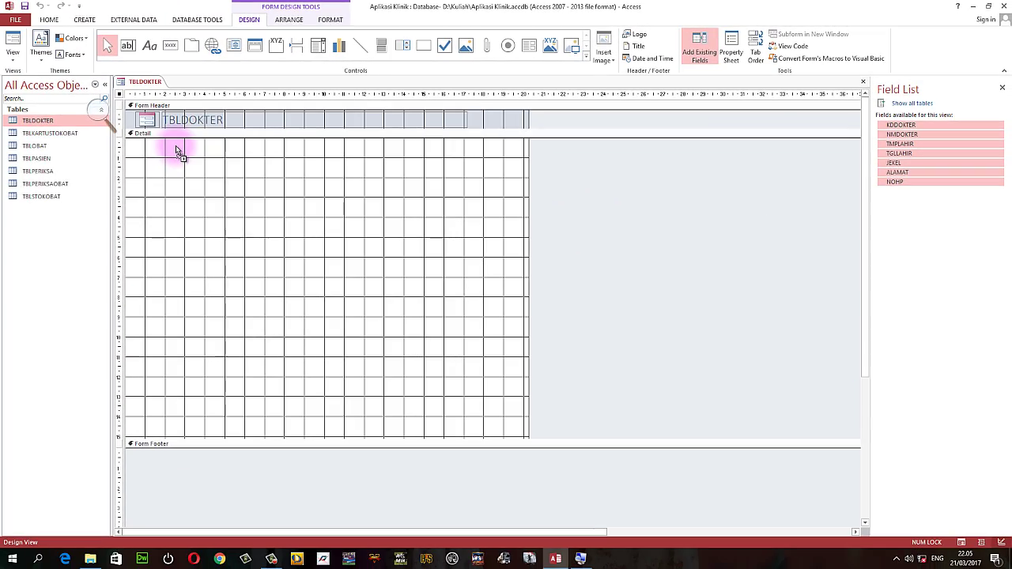
{"action": "left_click_drag", "start_coordinate": [176, 146], "coordinate": [177, 146]}
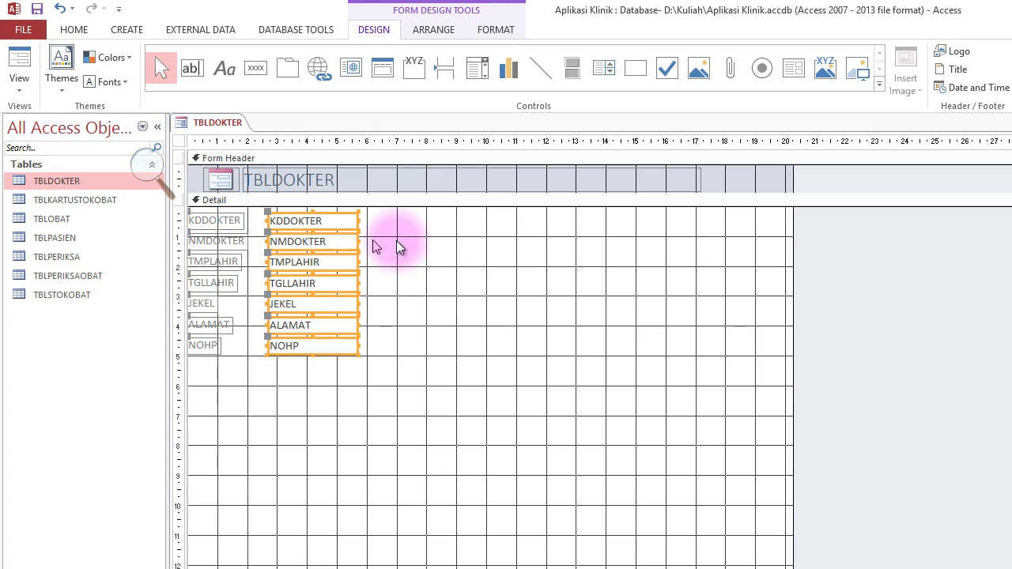
Shift the whole field layout to the right to leave room for the labels.
{"action": "left_click", "coordinate": [372, 312]}
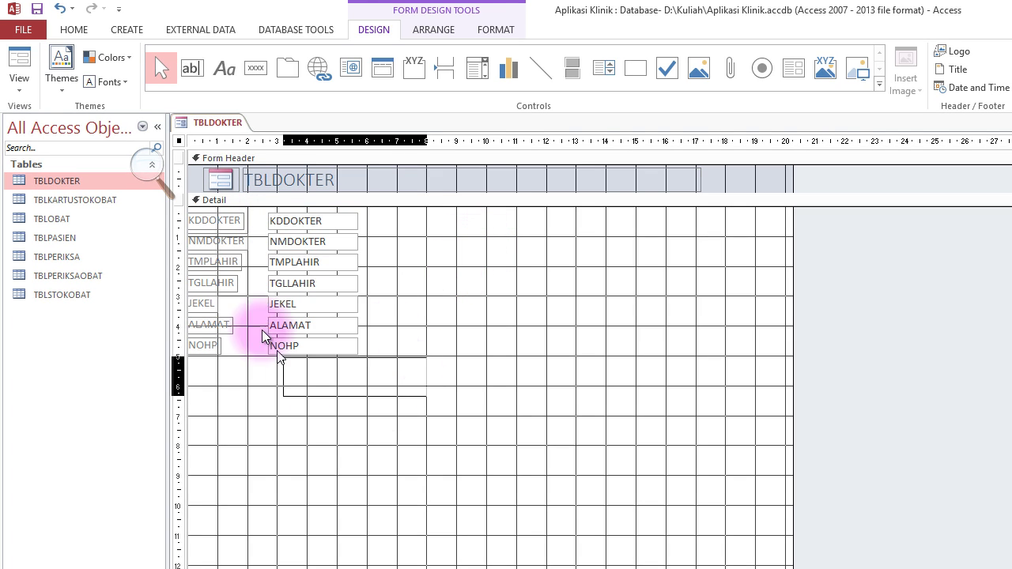
{"action": "left_click_drag", "start_coordinate": [235, 223], "coordinate": [266, 220]}
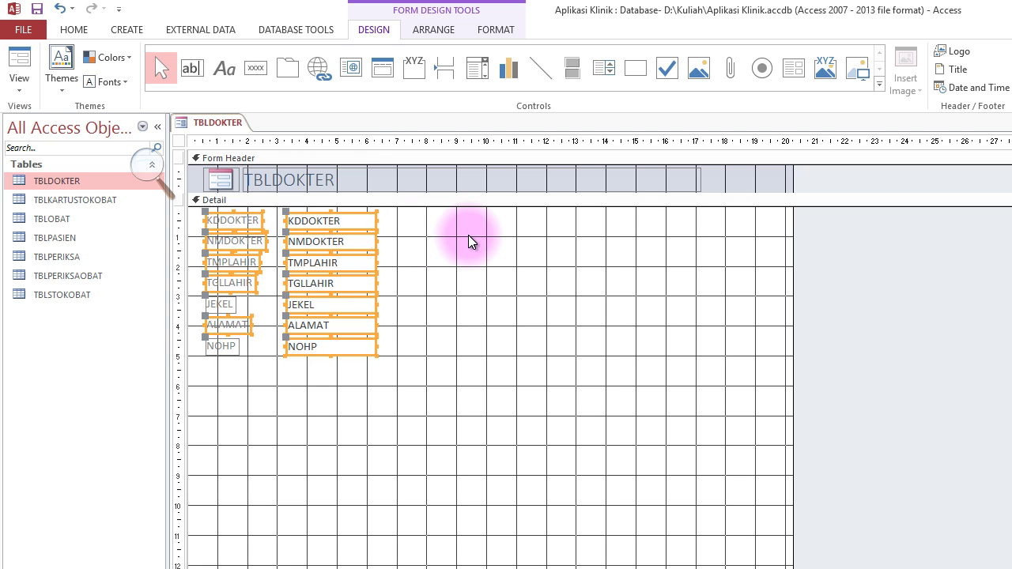
{"action": "key", "text": "Right"}
{"action": "left_click", "coordinate": [446, 345]}
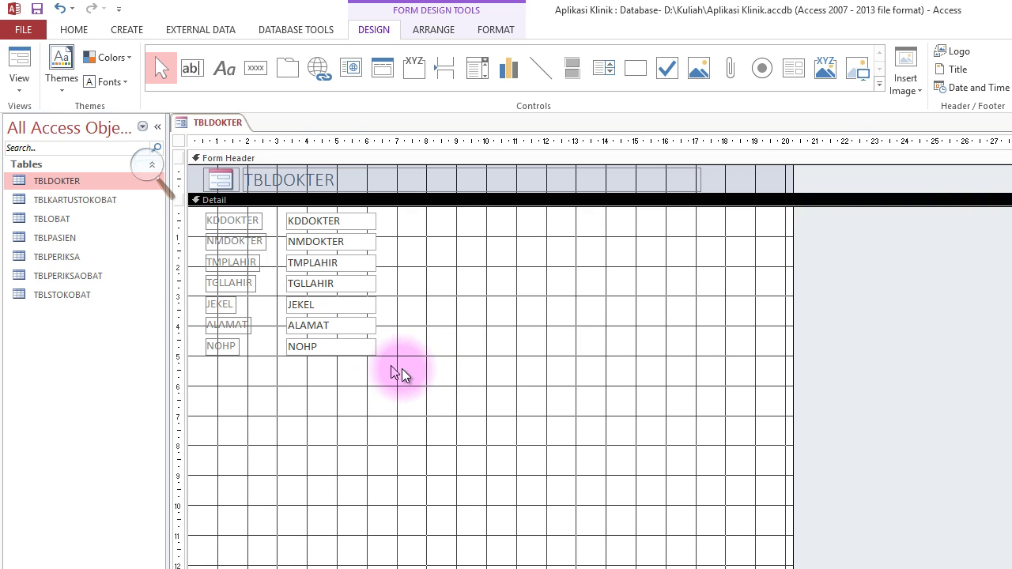
Widen all seven field text boxes by stretching their right edge.
{"action": "left_click_drag", "start_coordinate": [386, 378], "coordinate": [702, 221]}
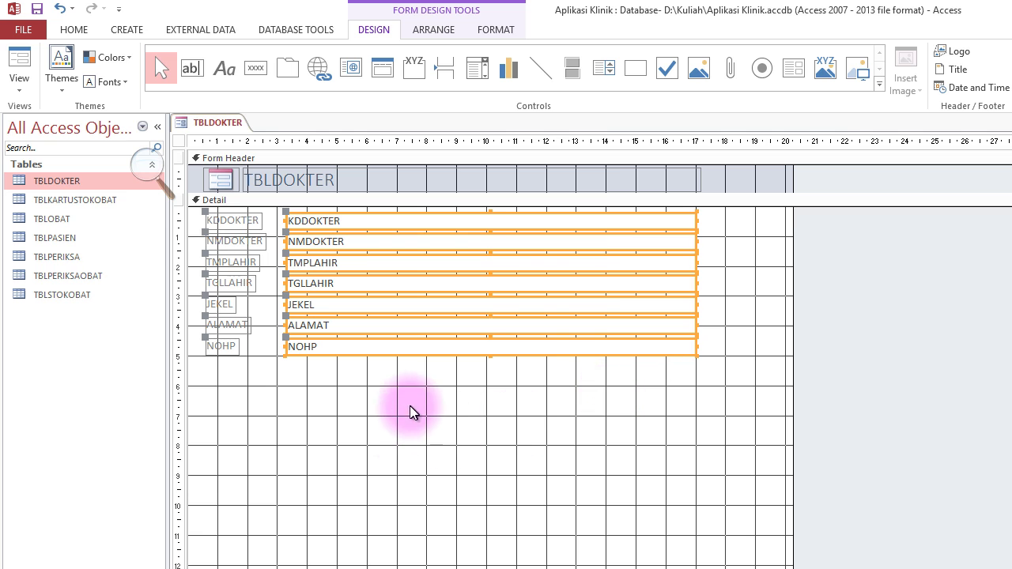
{"action": "left_click_drag", "start_coordinate": [694, 218], "coordinate": [571, 237]}
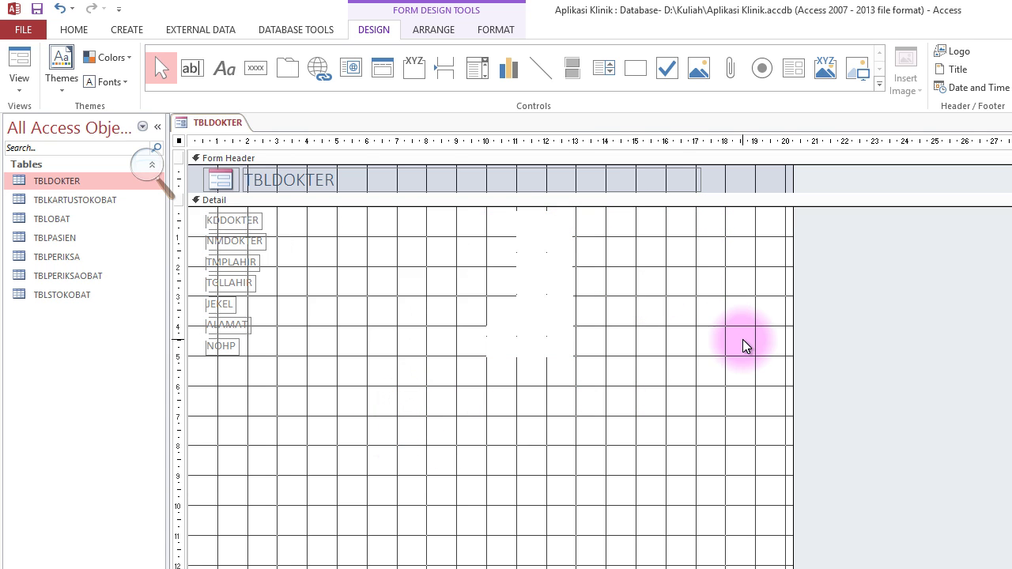
{"action": "left_click", "coordinate": [665, 178]}
{"action": "left_click", "coordinate": [691, 182]}
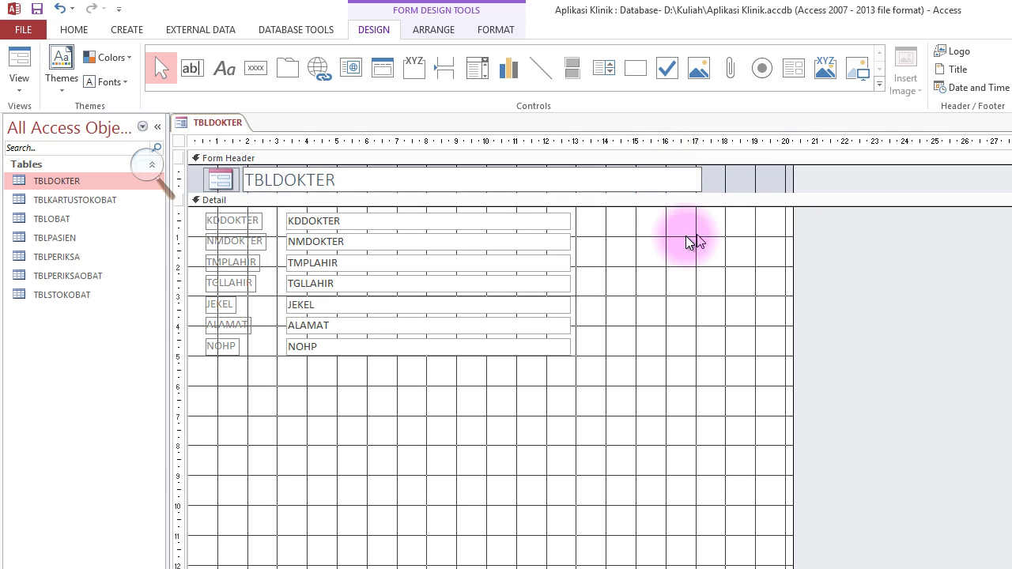
{"action": "left_click", "coordinate": [669, 176]}
Narrow the TBLDOKTER title to the fields' width and raise the Detail bottom to about 7.
{"action": "left_click_drag", "start_coordinate": [696, 179], "coordinate": [570, 194]}
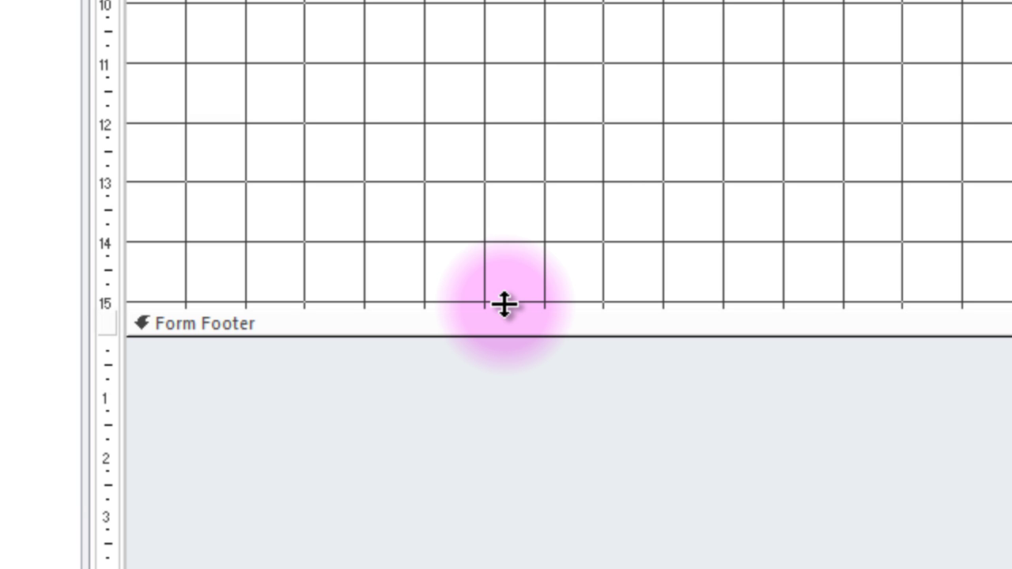
{"action": "left_click_drag", "start_coordinate": [505, 304], "coordinate": [548, 0]}
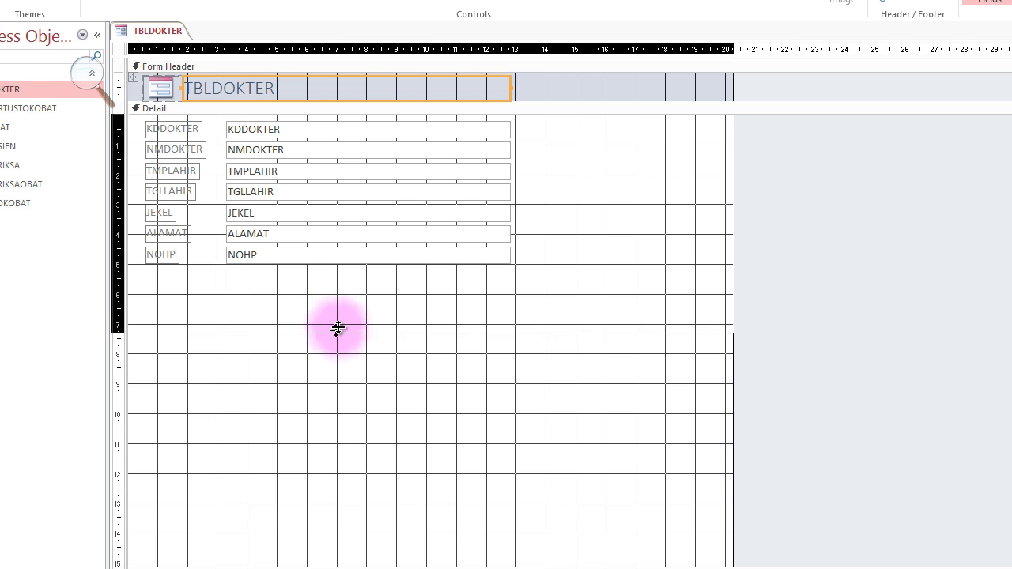
{"action": "left_click_drag", "start_coordinate": [337, 328], "coordinate": [340, 323]}
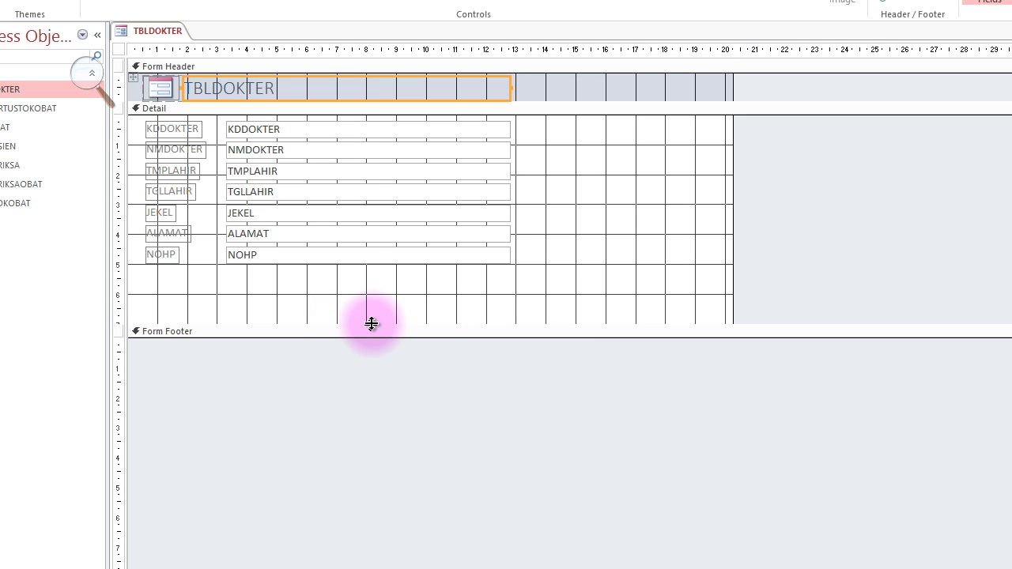
{"action": "mouse_move", "coordinate": [371, 325]}
{"action": "left_mouse_down"}
{"action": "mouse_move", "coordinate": [375, 305]}
{"action": "mouse_move", "coordinate": [371, 319]}
{"action": "left_mouse_up"}
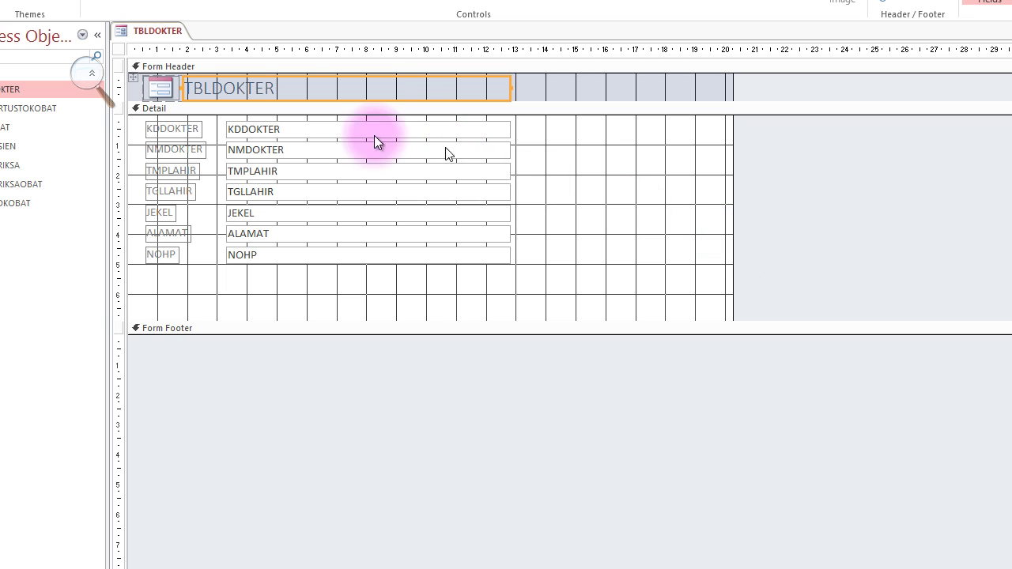
Retitle the header 'MASTER DATA DOKTER' with 'KLINIK HANGTUAH PEKANBARU' on a second line.
{"action": "left_click", "coordinate": [298, 89]}
{"action": "left_click_drag", "start_coordinate": [293, 88], "coordinate": [146, 98]}
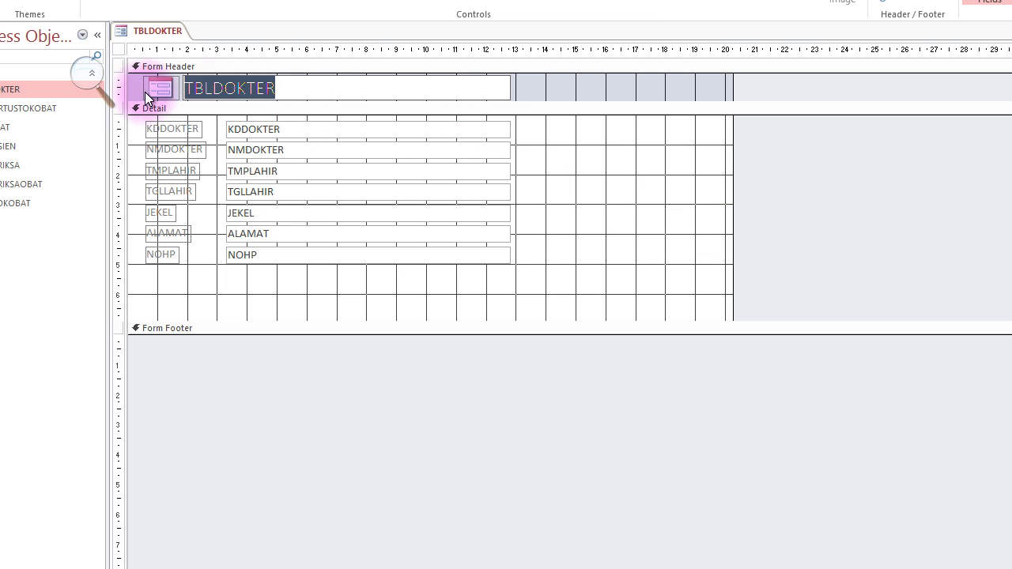
{"action": "left_click", "coordinate": [446, 95]}
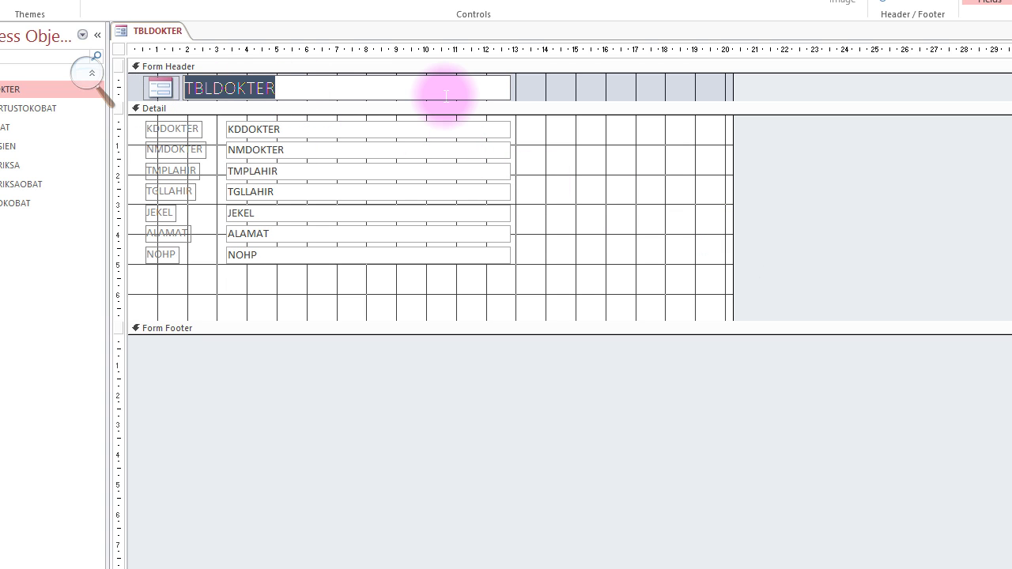
{"action": "type", "text": "da"}
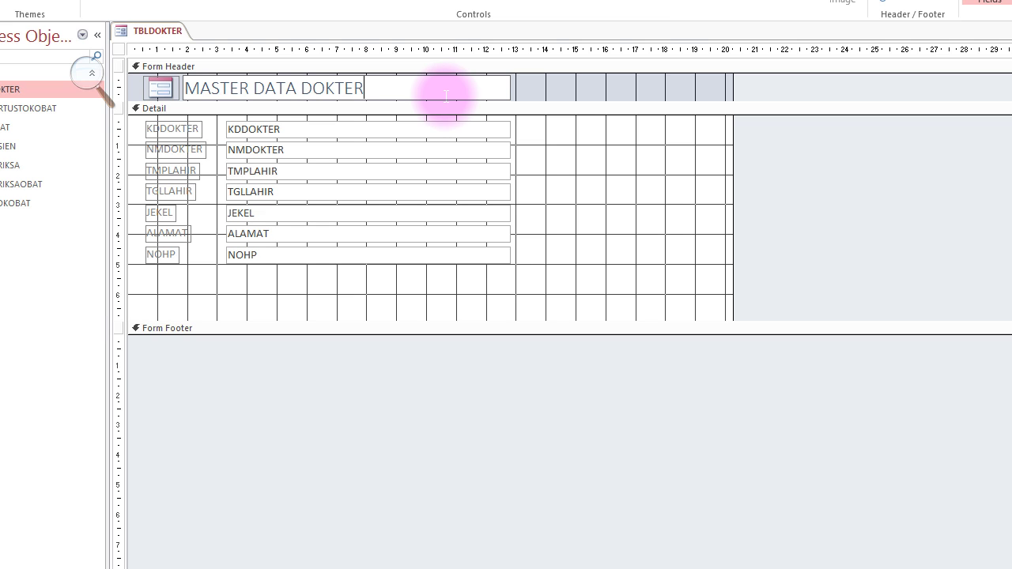
{"action": "key", "text": "Return"}
{"action": "type", "text": "KLINIK HANGTUAH PEKANBARU"}
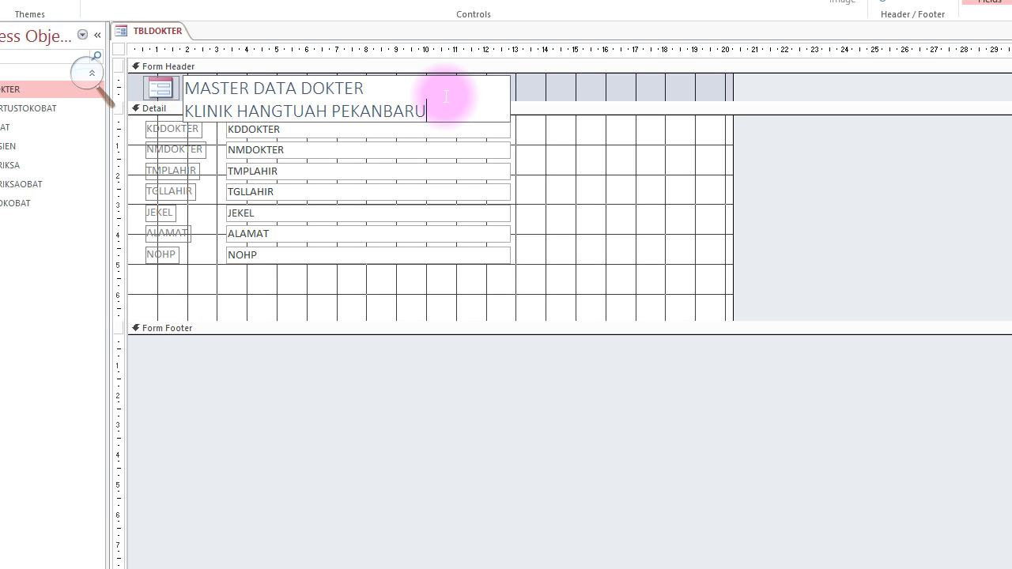
{"action": "key", "text": "Return"}
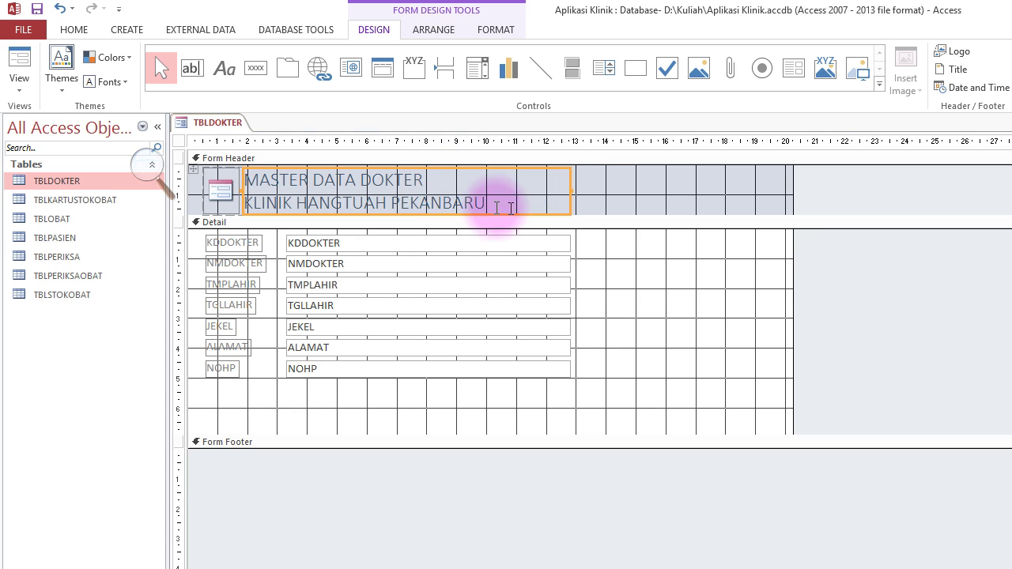
Centre the header title, make it bold and set its font colour to Automatic.
{"action": "left_click", "coordinate": [435, 179]}
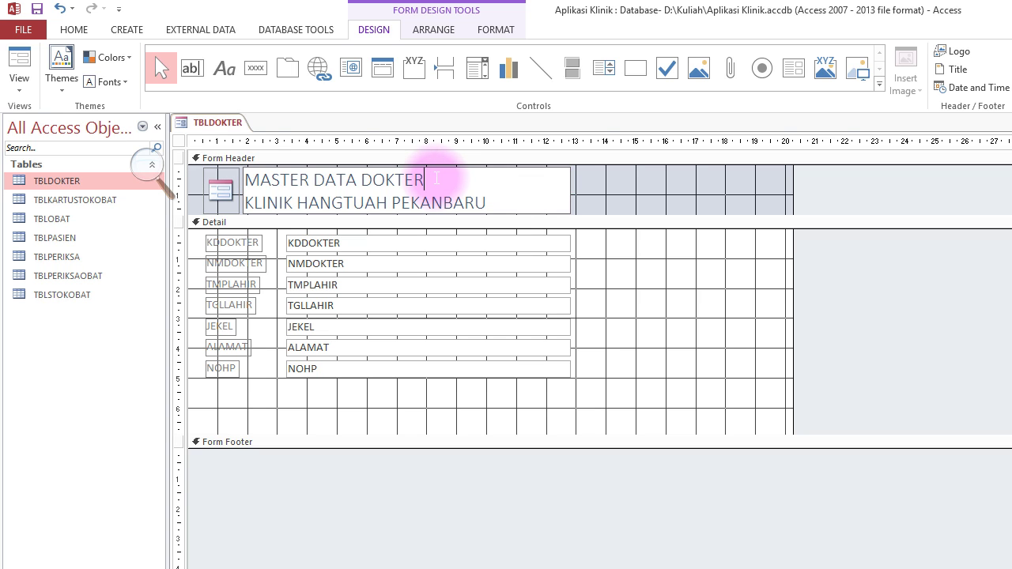
{"action": "left_click", "coordinate": [636, 258]}
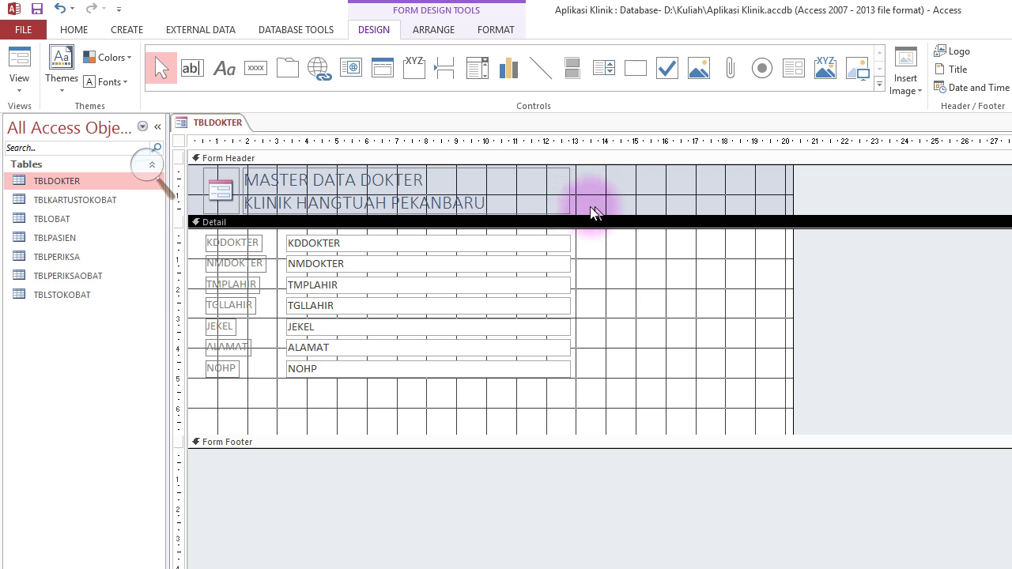
{"action": "left_click", "coordinate": [546, 183]}
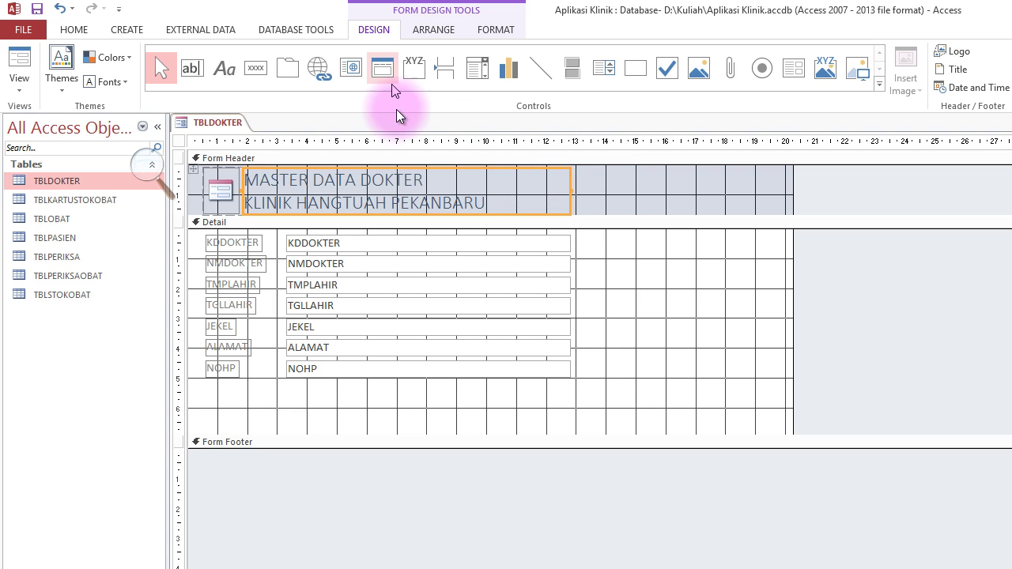
{"action": "left_click", "coordinate": [494, 30]}
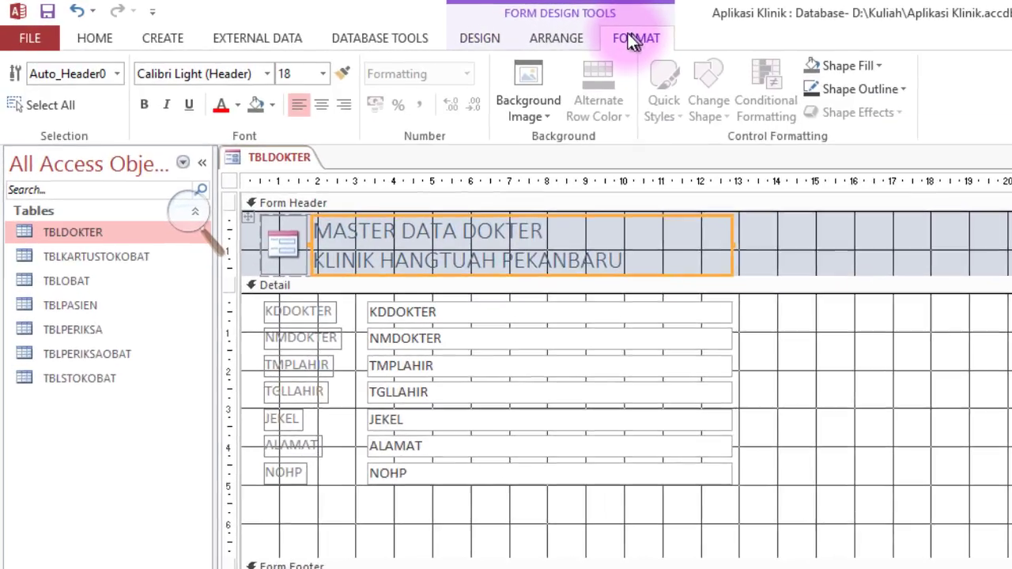
{"action": "left_click", "coordinate": [378, 125]}
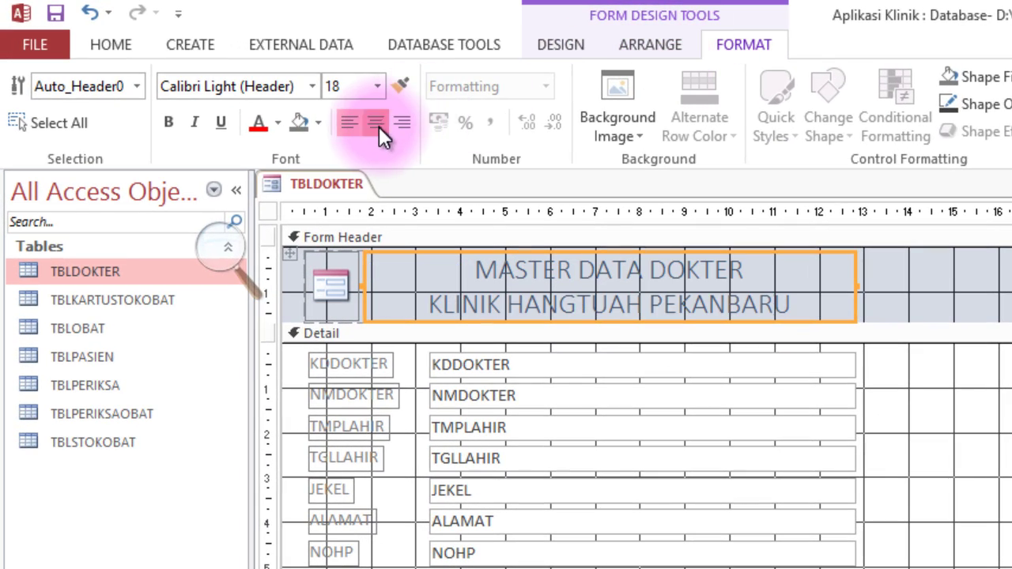
{"action": "left_click", "coordinate": [168, 123]}
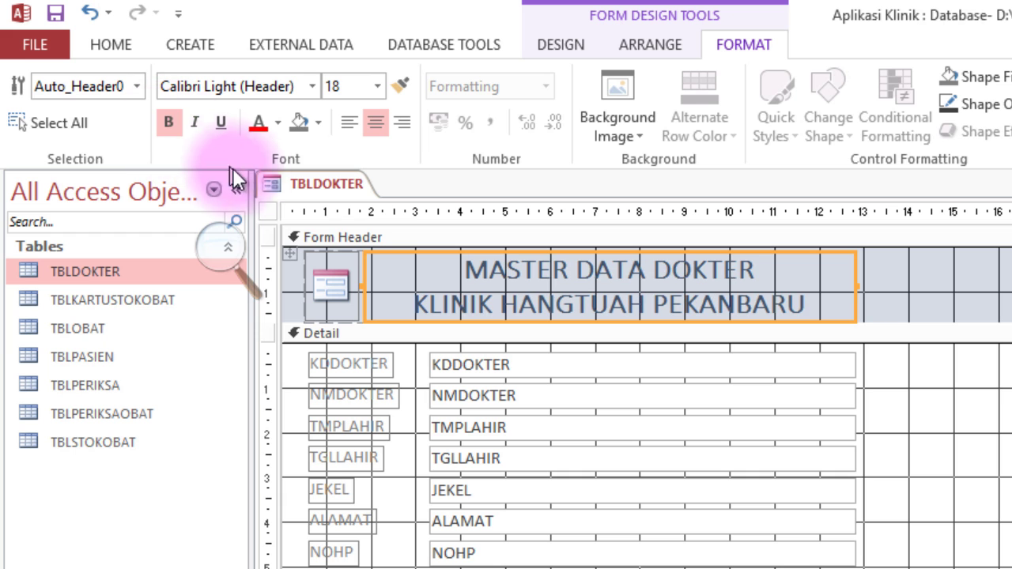
{"action": "left_click", "coordinate": [278, 123]}
{"action": "left_click", "coordinate": [287, 154]}
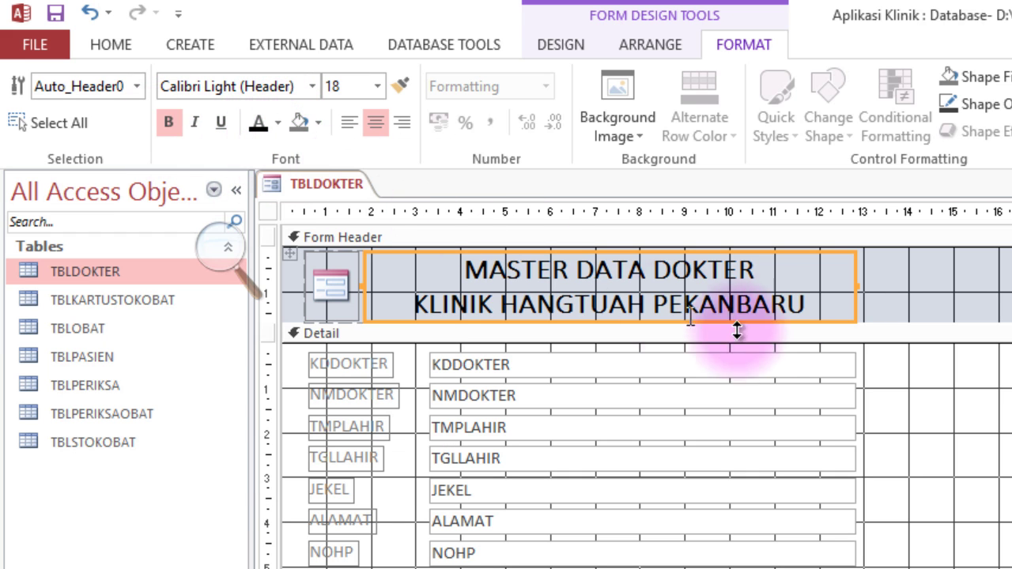
{"action": "left_click", "coordinate": [995, 431]}
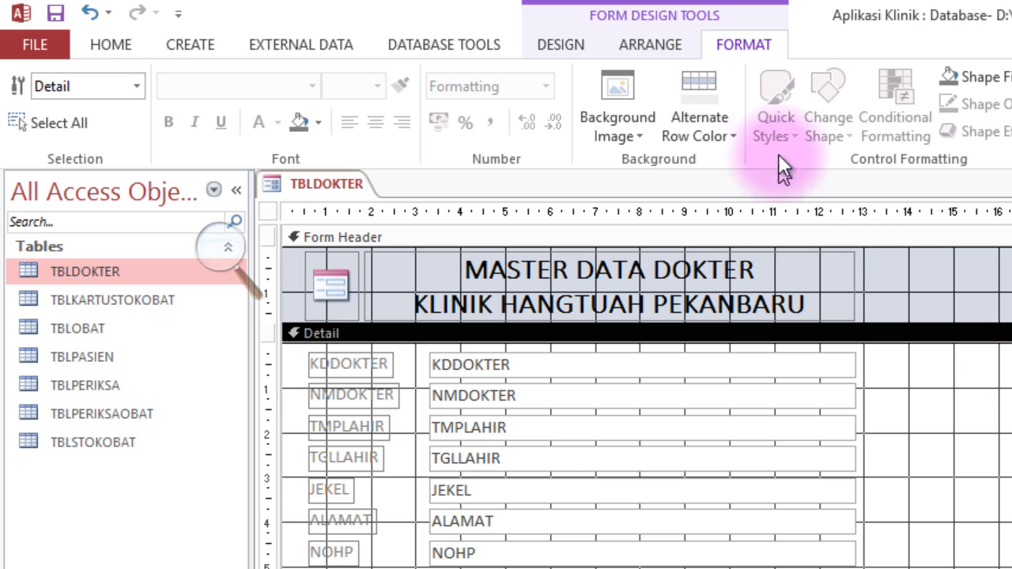
{"action": "left_click", "coordinate": [568, 52]}
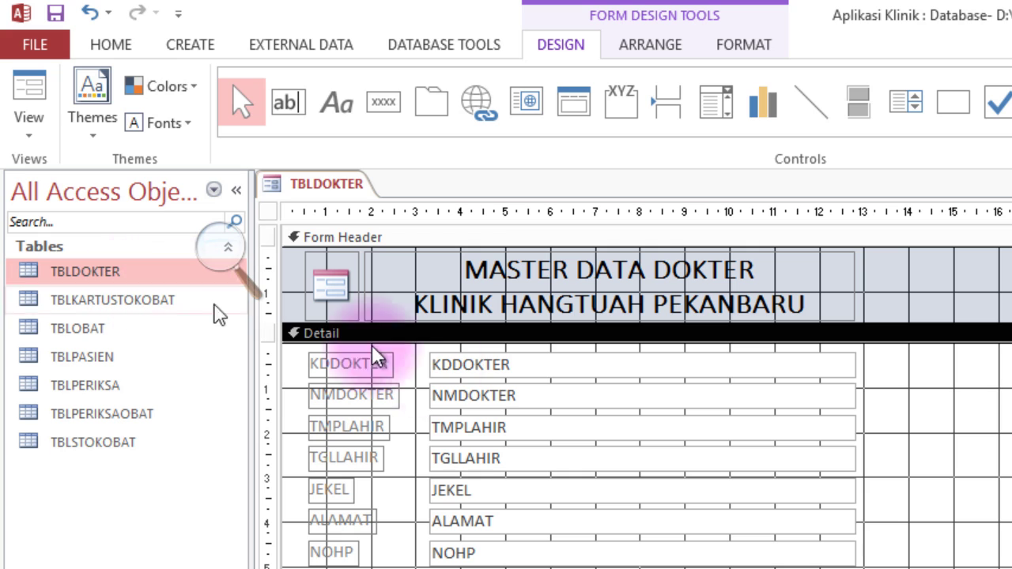
{"action": "left_click", "coordinate": [536, 364]}
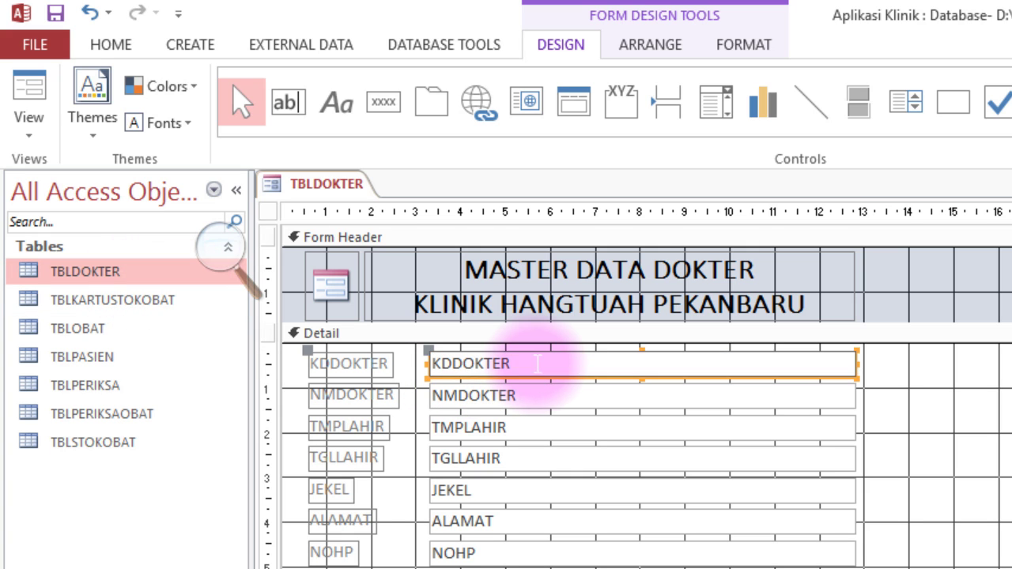
{"action": "left_click", "coordinate": [582, 364]}
{"action": "type", "text": "D"}
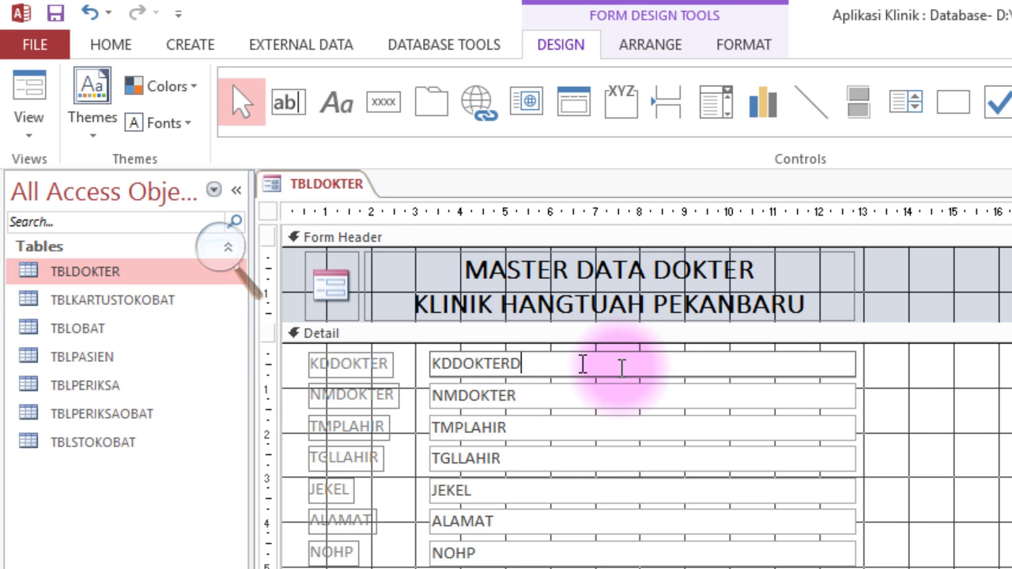
{"action": "left_click", "coordinate": [1004, 483]}
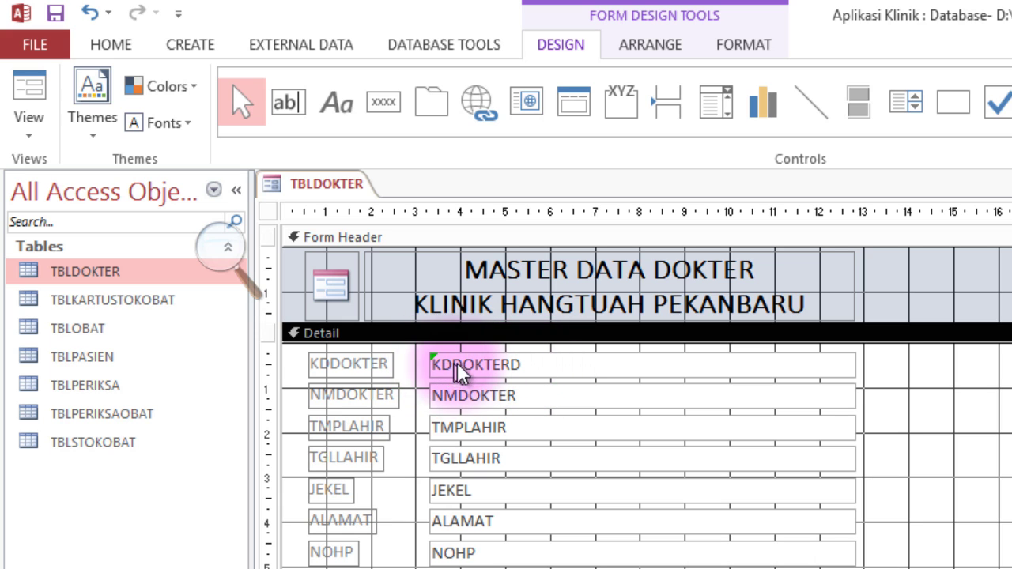
{"action": "left_click", "coordinate": [541, 364]}
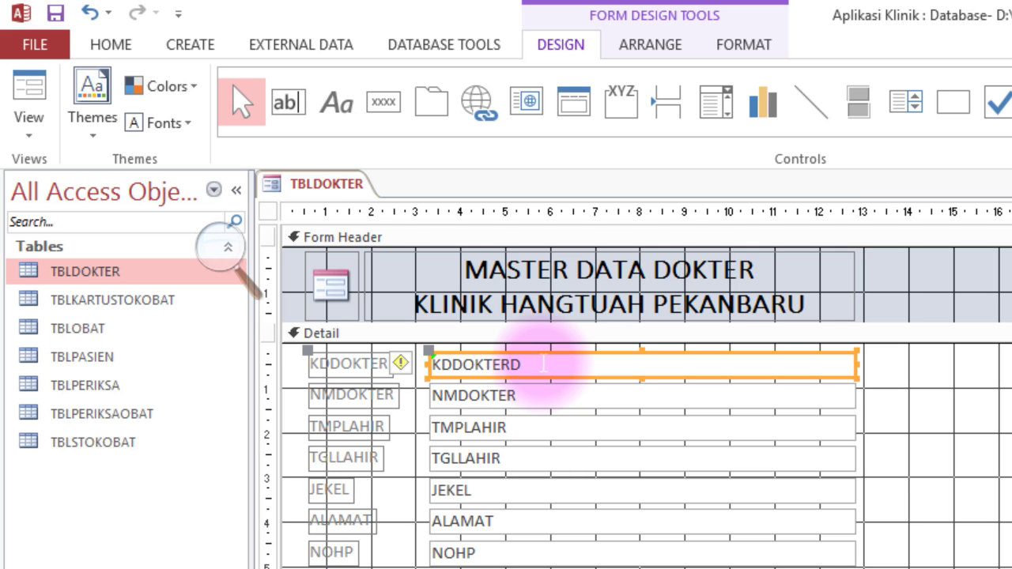
{"action": "left_click", "coordinate": [543, 363]}
{"action": "key", "text": "BackSpace"}
{"action": "left_click", "coordinate": [994, 465]}
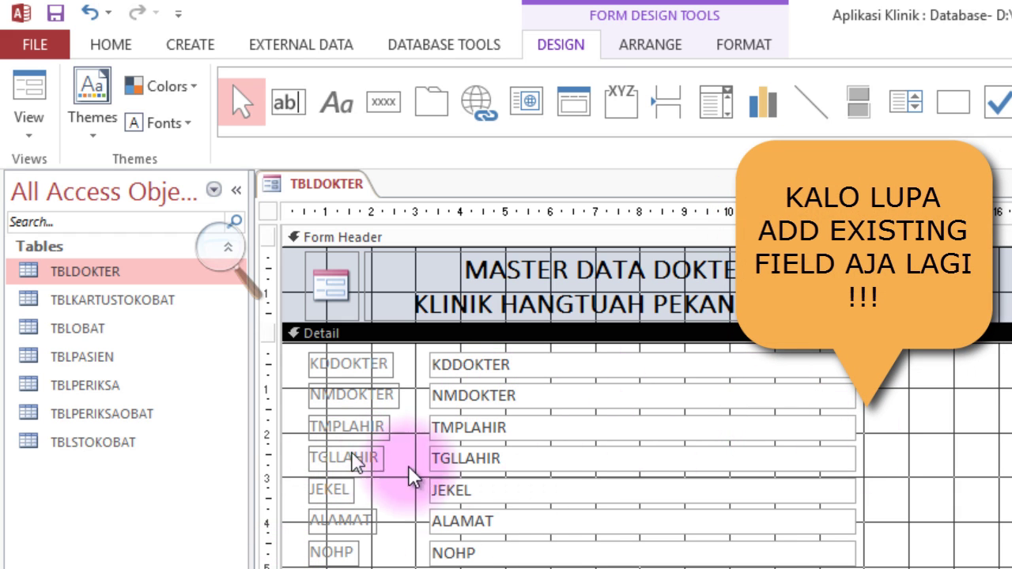
Pull the field boxes' left edges right and relabel KDDOKTER as KODE DOKTER.
{"action": "left_click_drag", "start_coordinate": [554, 568], "coordinate": [469, 361]}
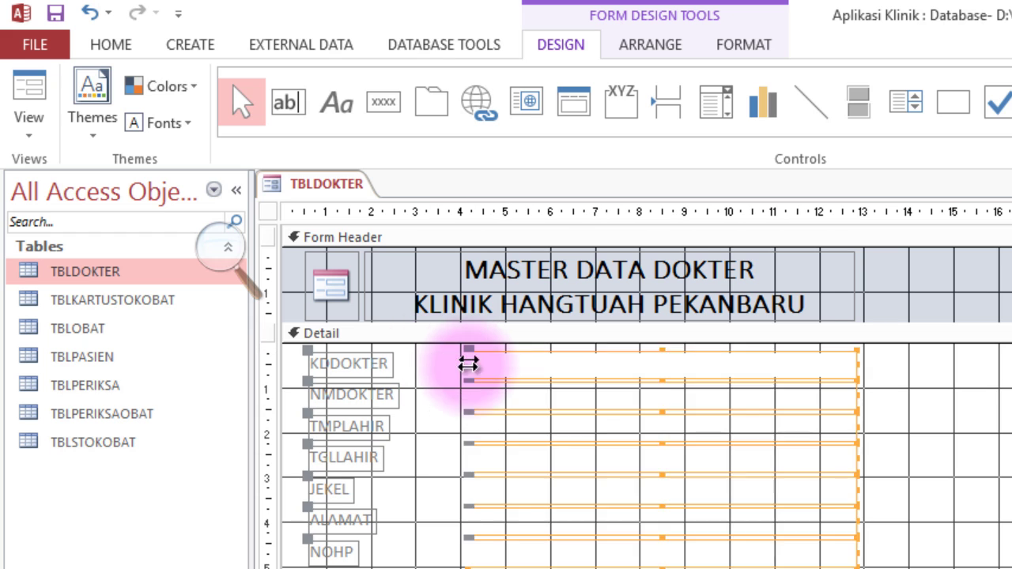
{"action": "left_click", "coordinate": [877, 522]}
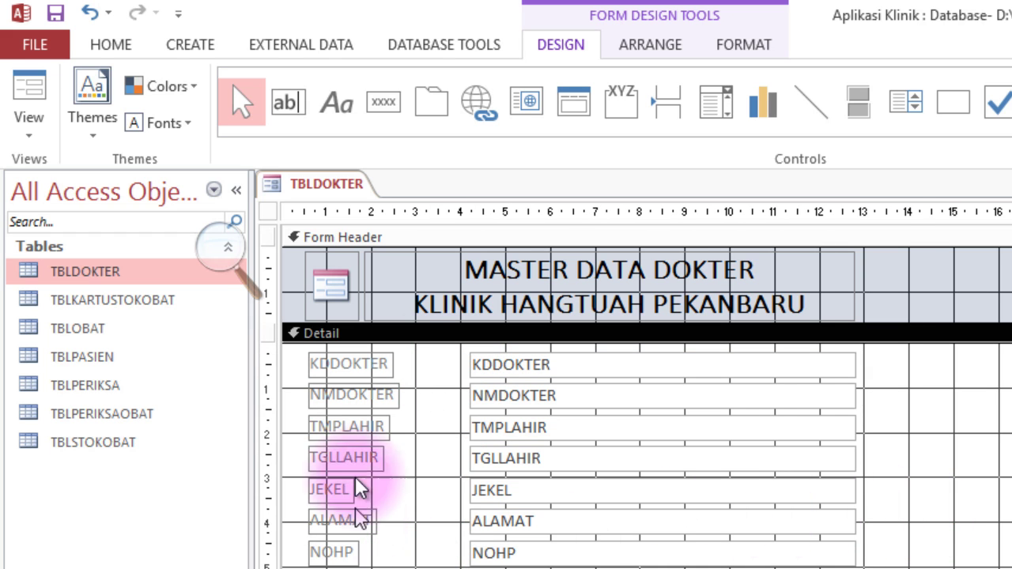
{"action": "left_click", "coordinate": [346, 366]}
{"action": "left_click", "coordinate": [346, 365]}
{"action": "left_click_drag", "start_coordinate": [327, 361], "coordinate": [445, 369]}
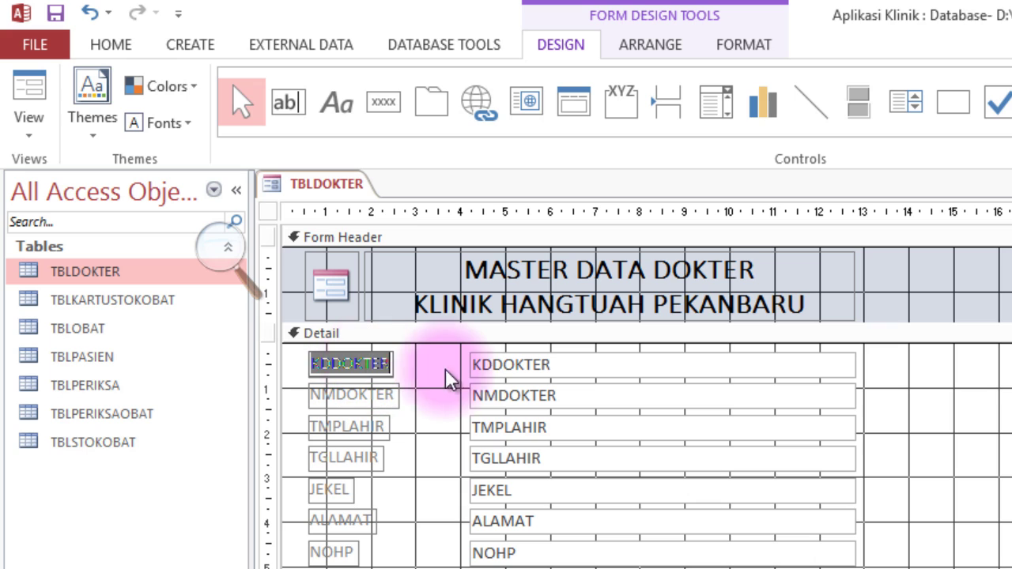
{"action": "type", "text": "KODE "}
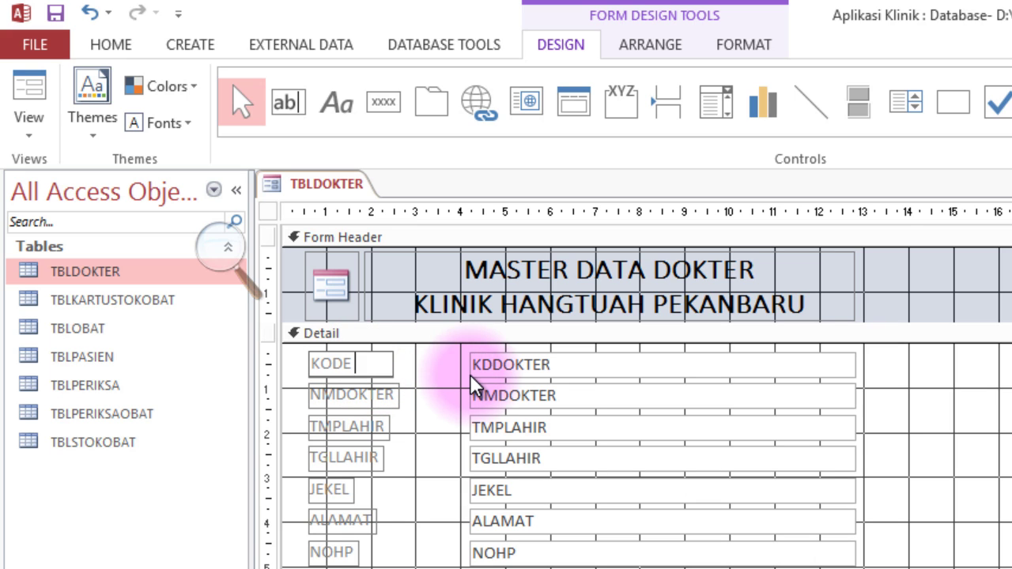
{"action": "type", "text": "DOKTER"}
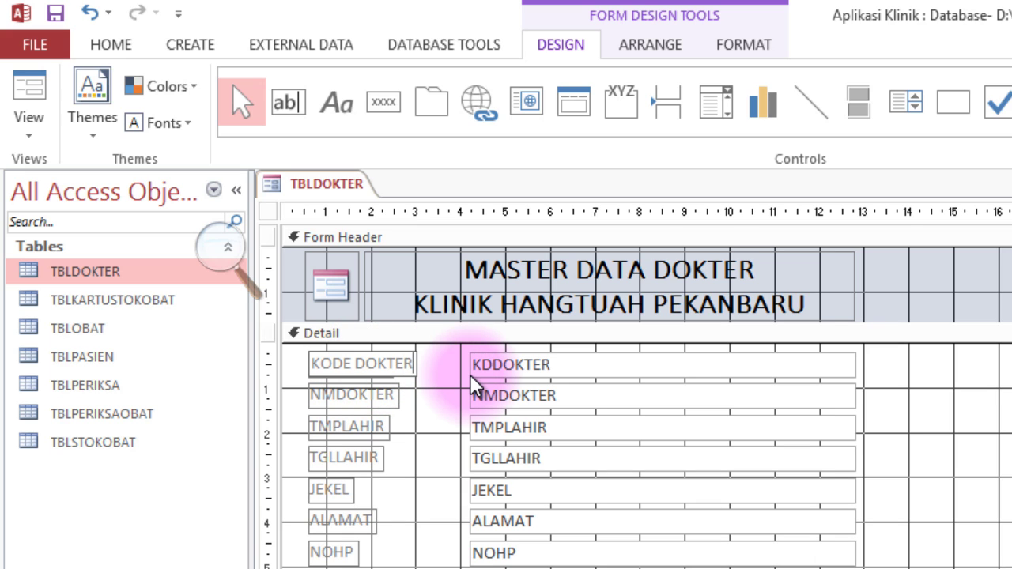
Relabel NMDOKTER as NAMA DOKTER and TMPLAHIR as TEMPAT LAHIR, then select the TGLLAHIR label text.
{"action": "left_click", "coordinate": [329, 399]}
{"action": "left_click", "coordinate": [332, 396]}
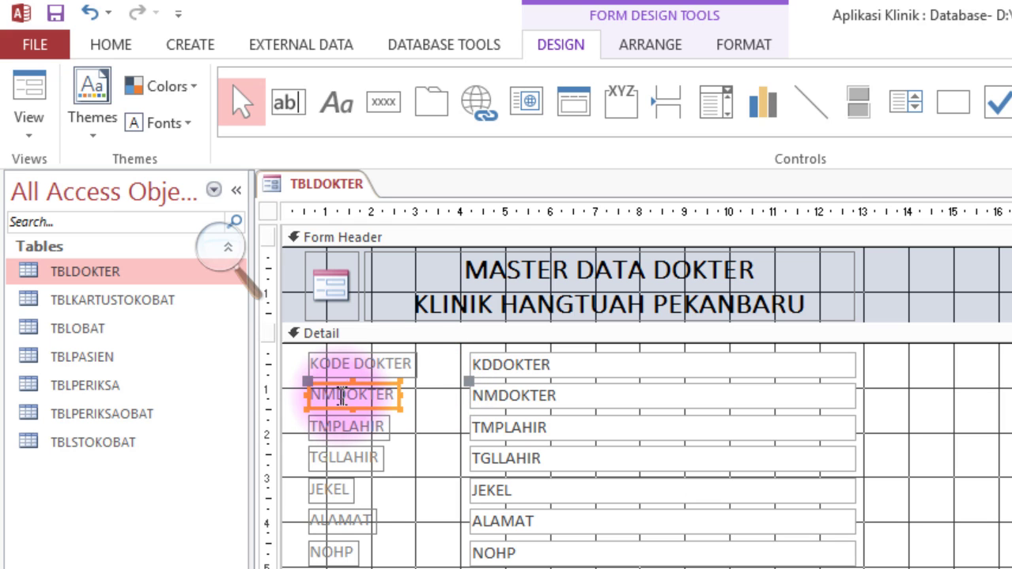
{"action": "left_click_drag", "start_coordinate": [329, 396], "coordinate": [514, 400]}
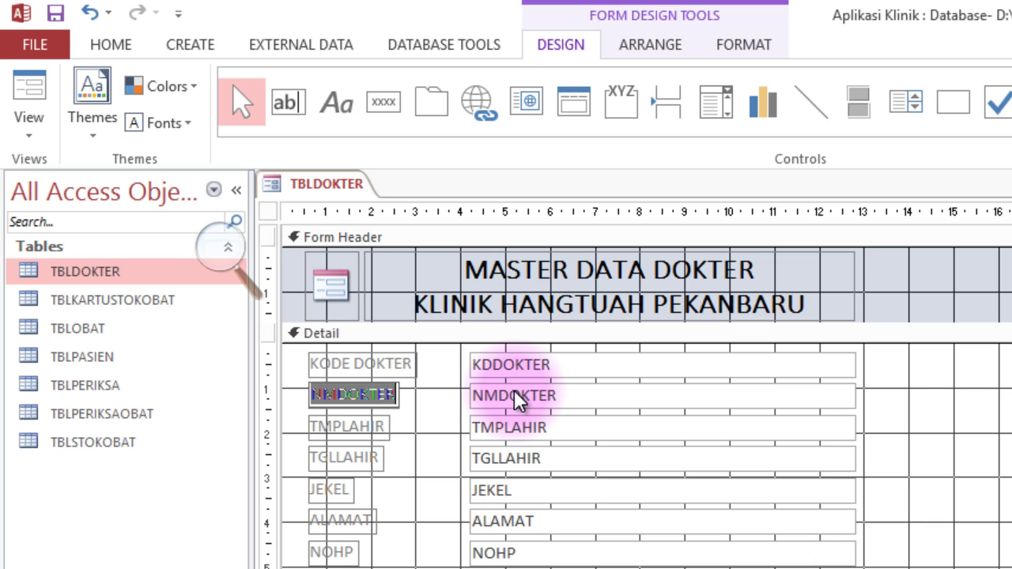
{"action": "type", "text": "NAMA DOKTER"}
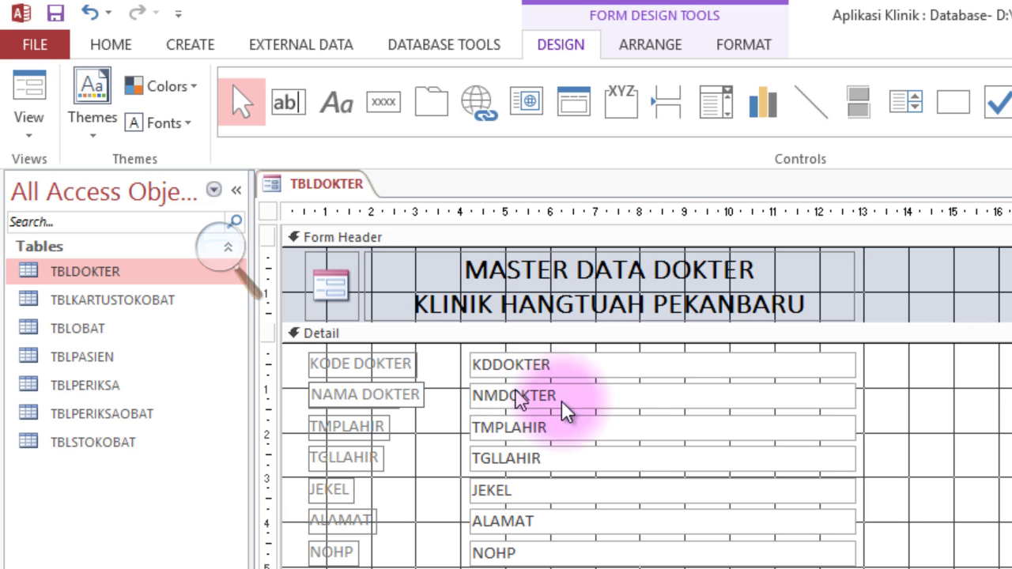
{"action": "left_click", "coordinate": [332, 431]}
{"action": "left_click", "coordinate": [342, 427]}
{"action": "double_click", "coordinate": [343, 427]}
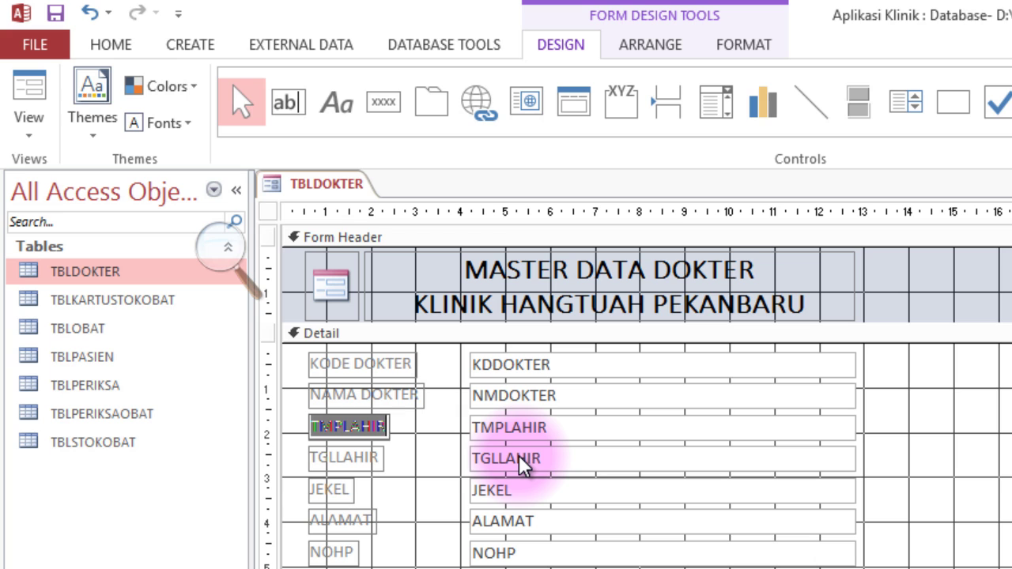
{"action": "type", "text": "TEMPAT LAHIR"}
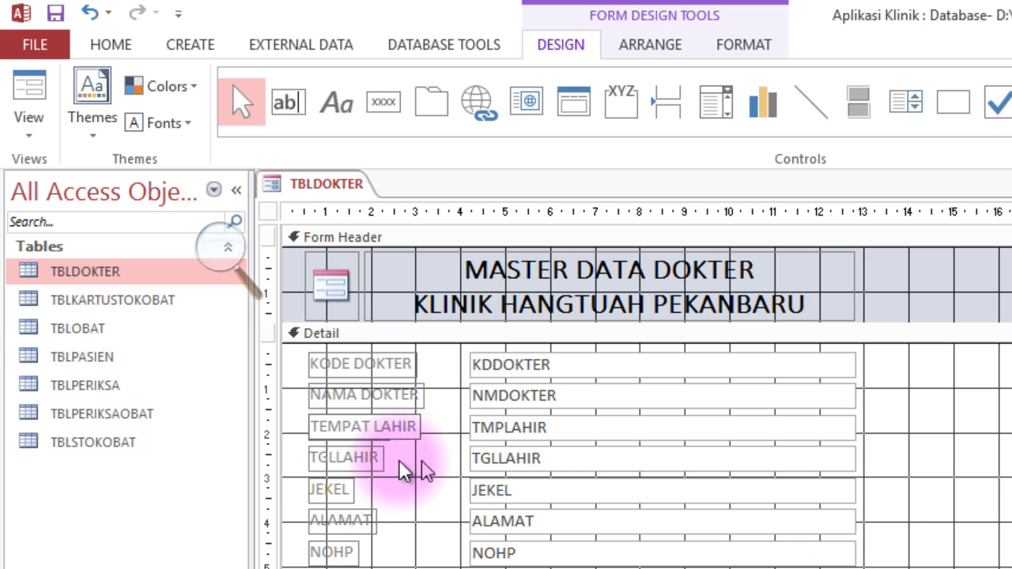
{"action": "left_click", "coordinate": [339, 457]}
{"action": "left_click", "coordinate": [375, 458]}
{"action": "double_click", "coordinate": [373, 458]}
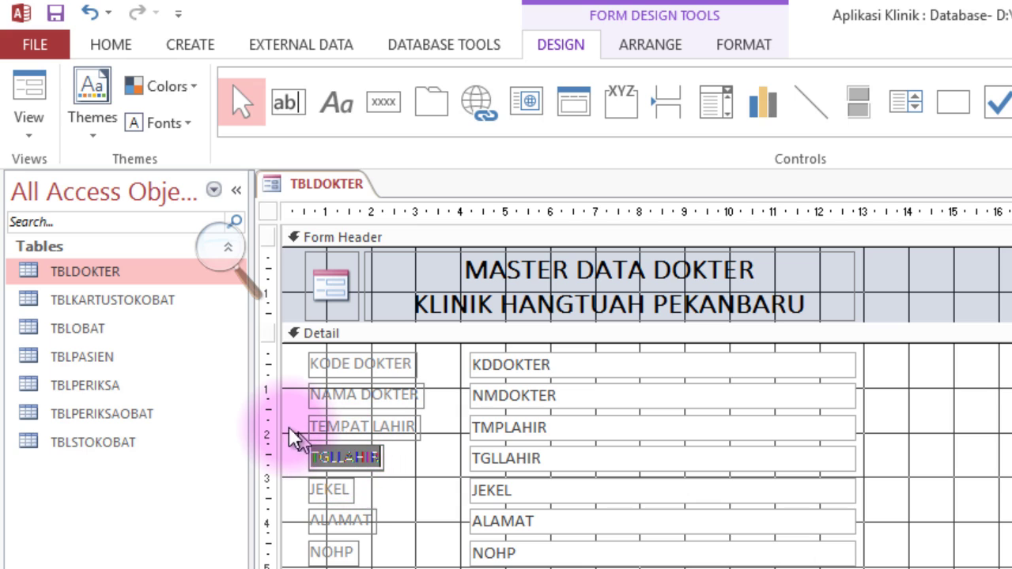
Relabel TGLLAHIR, JEKEL and NOHP as TANGGAL LAHIR, JENIS KELAMIN and NO HANDPHONE.
{"action": "type", "text": "TG"}
{"action": "key", "text": "BackSpace"}
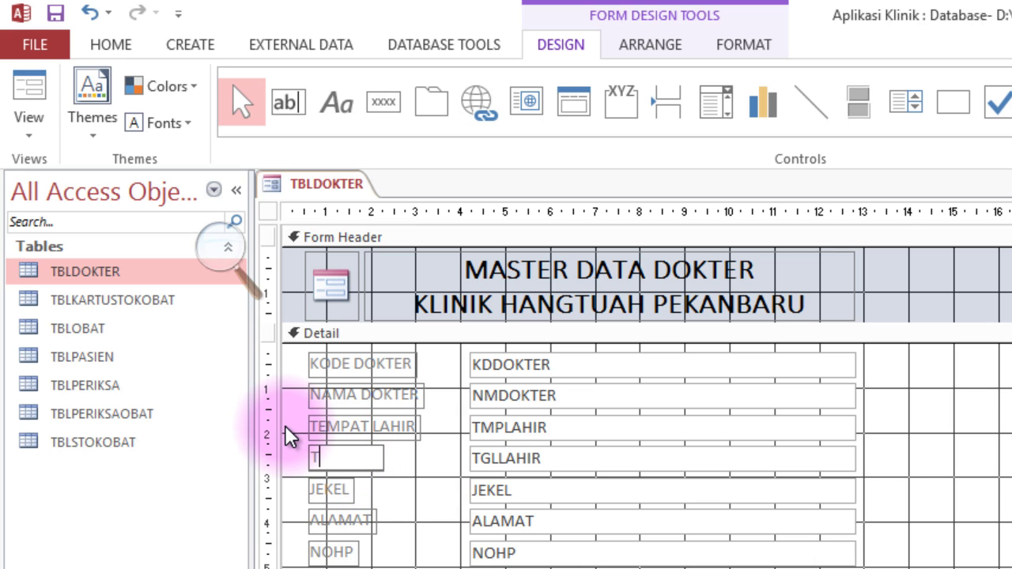
{"action": "type", "text": "ANGGAL LAHIR"}
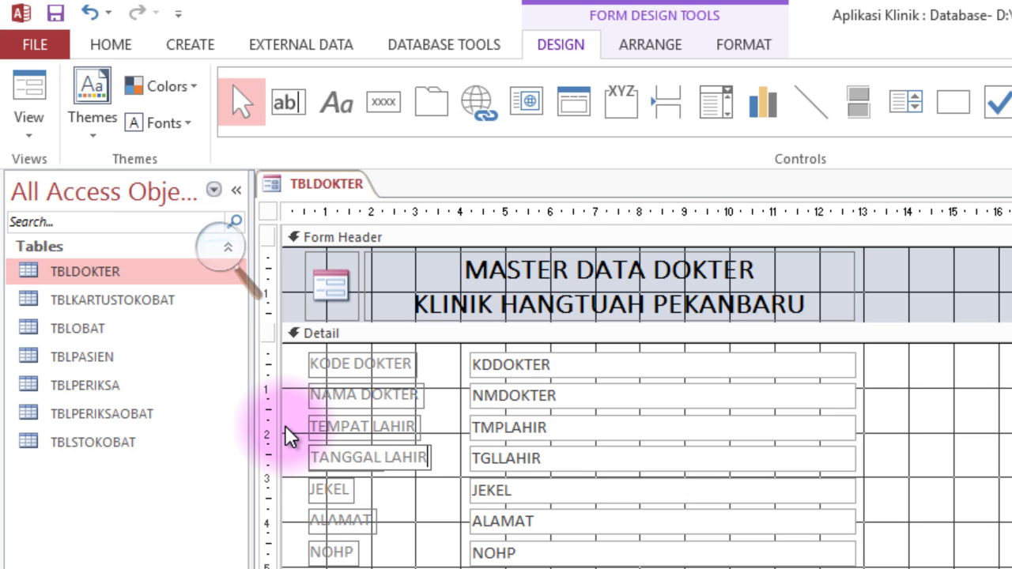
{"action": "left_click", "coordinate": [341, 492]}
{"action": "double_click", "coordinate": [341, 490]}
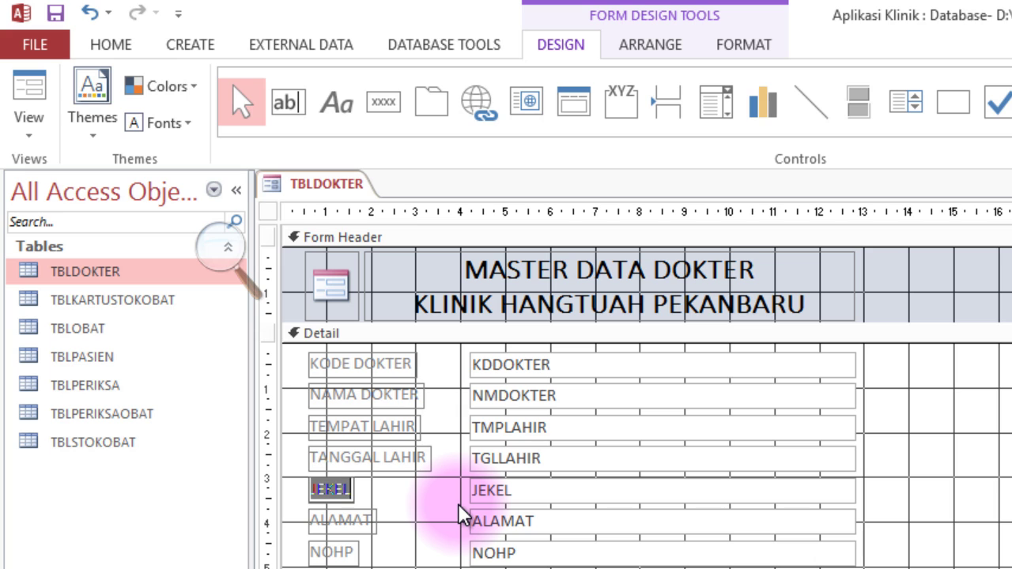
{"action": "type", "text": "JENIS KELAMIN"}
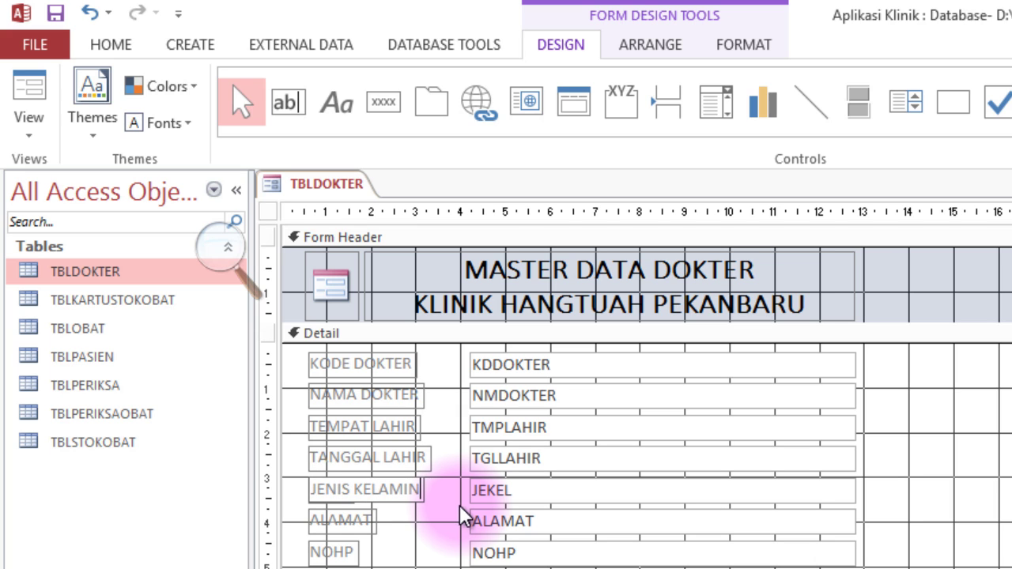
{"action": "left_click", "coordinate": [349, 520]}
{"action": "left_click", "coordinate": [346, 551]}
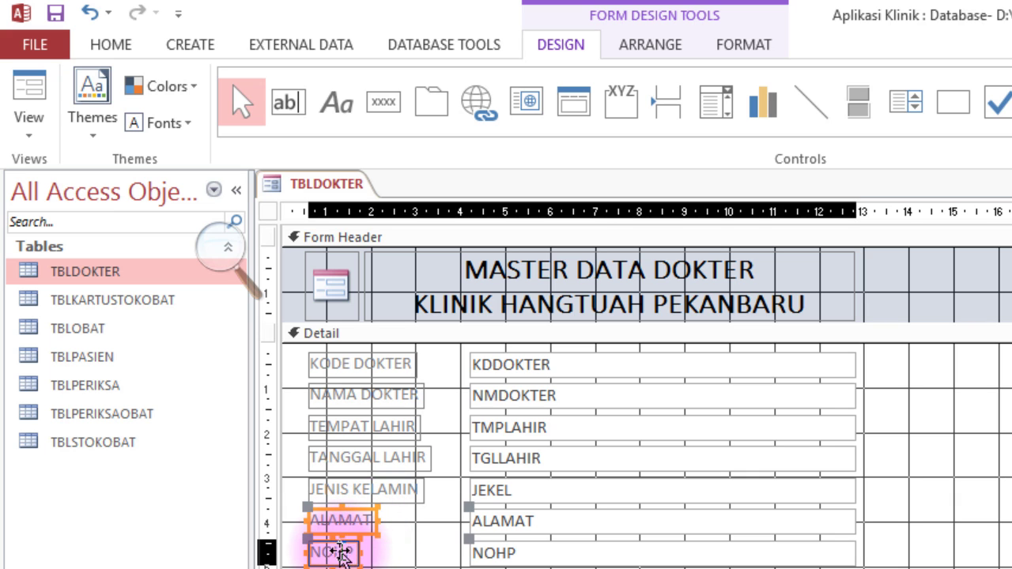
{"action": "double_click", "coordinate": [332, 552]}
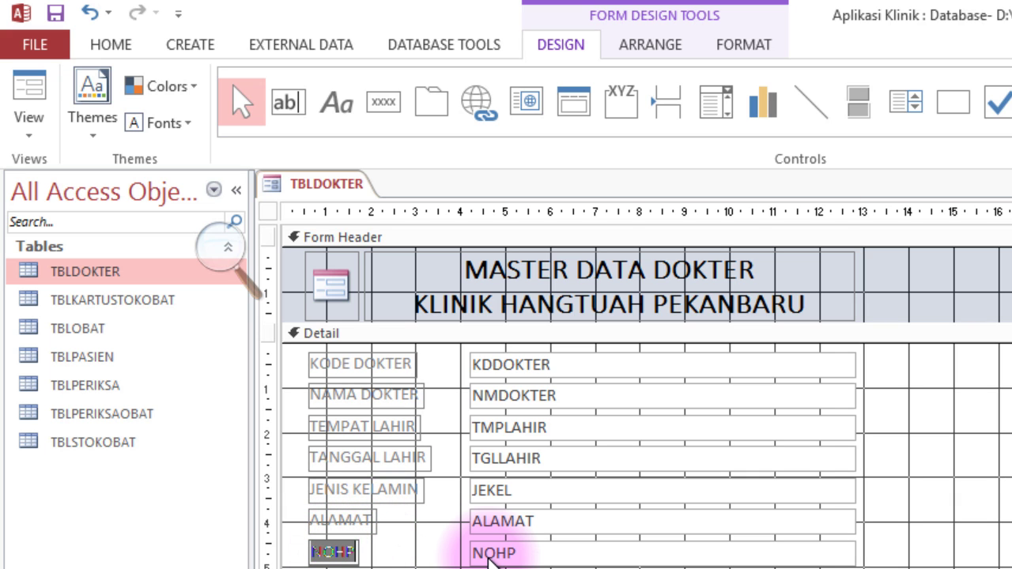
{"action": "type", "text": "NO "}
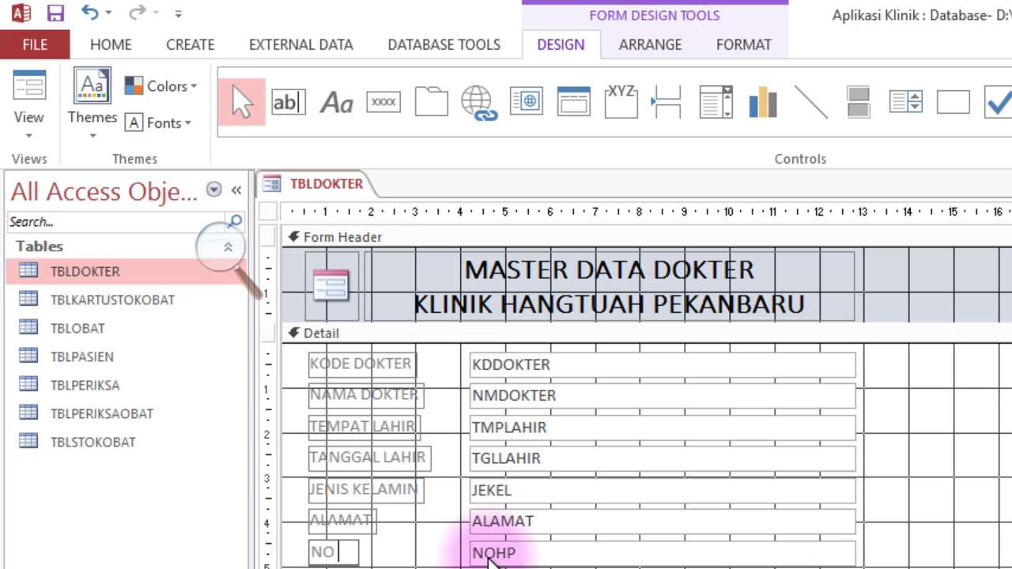
{"action": "type", "text": "HANDPHONE"}
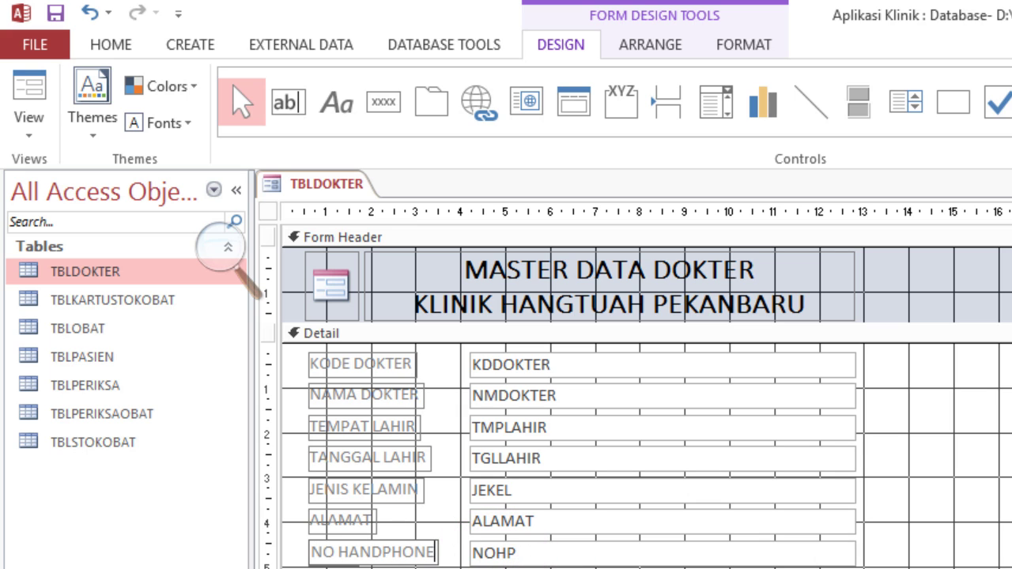
{"action": "left_click", "coordinate": [454, 554]}
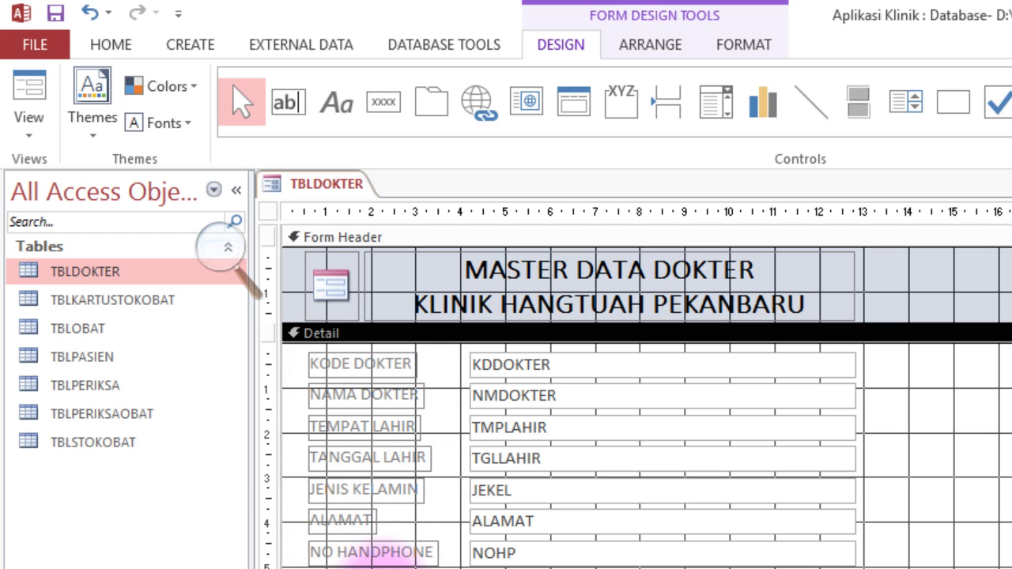
Resize all seven field labels to the width of the widest label, NO HANDPHONE, then reselect them.
{"action": "left_click_drag", "start_coordinate": [374, 557], "coordinate": [361, 370]}
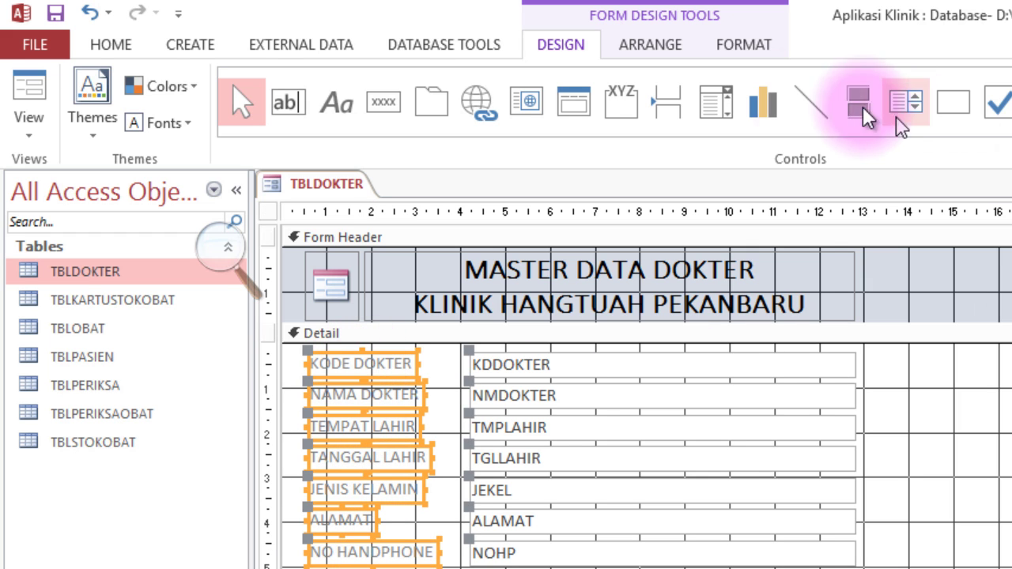
{"action": "left_click", "coordinate": [648, 48]}
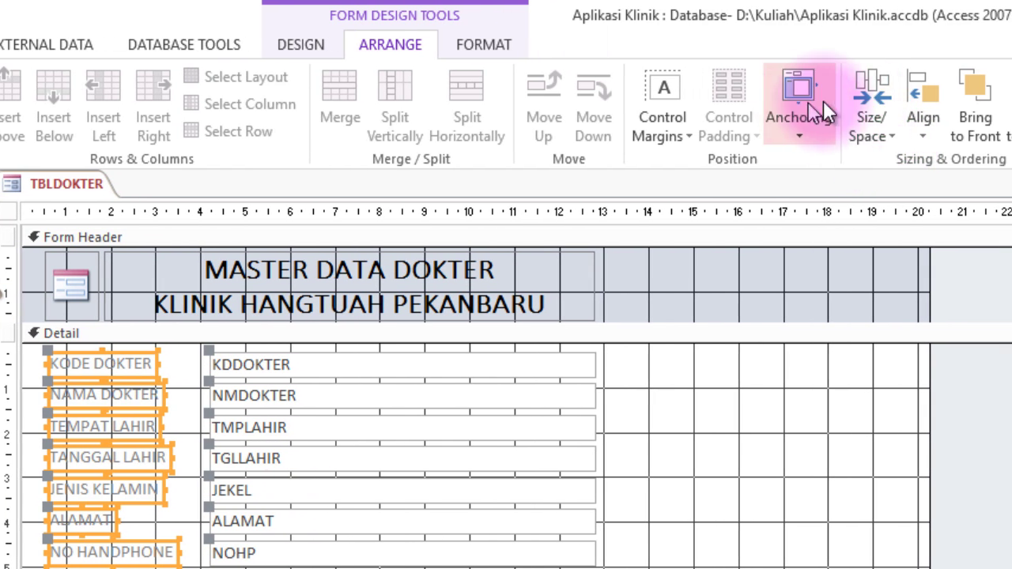
{"action": "left_click", "coordinate": [870, 132]}
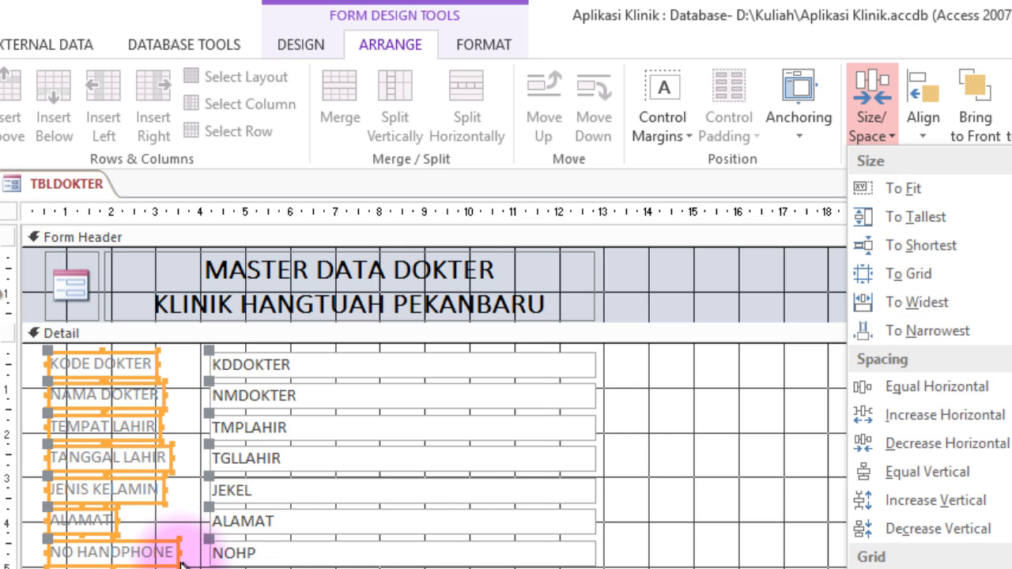
{"action": "left_click", "coordinate": [945, 311]}
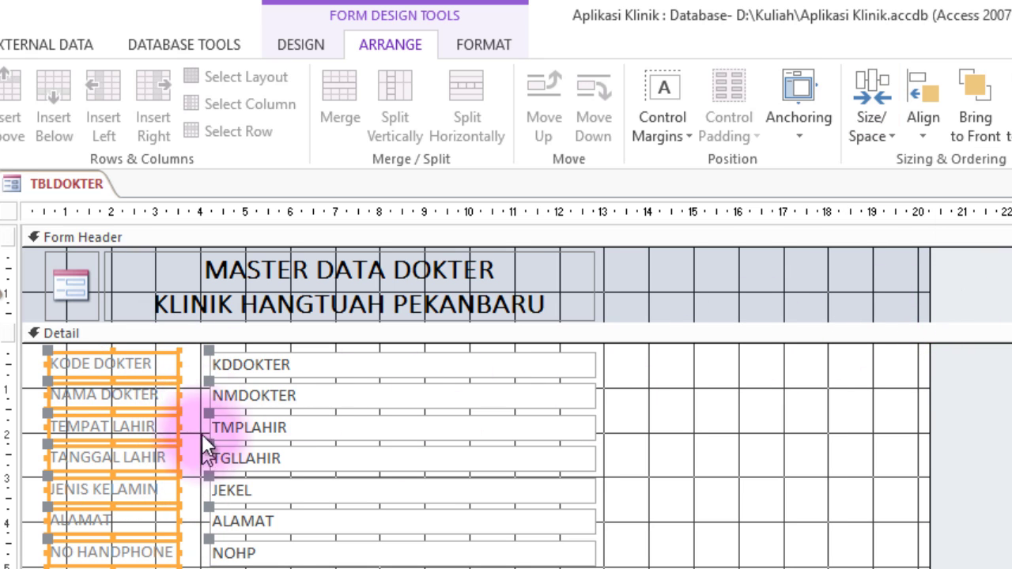
{"action": "left_click", "coordinate": [194, 514]}
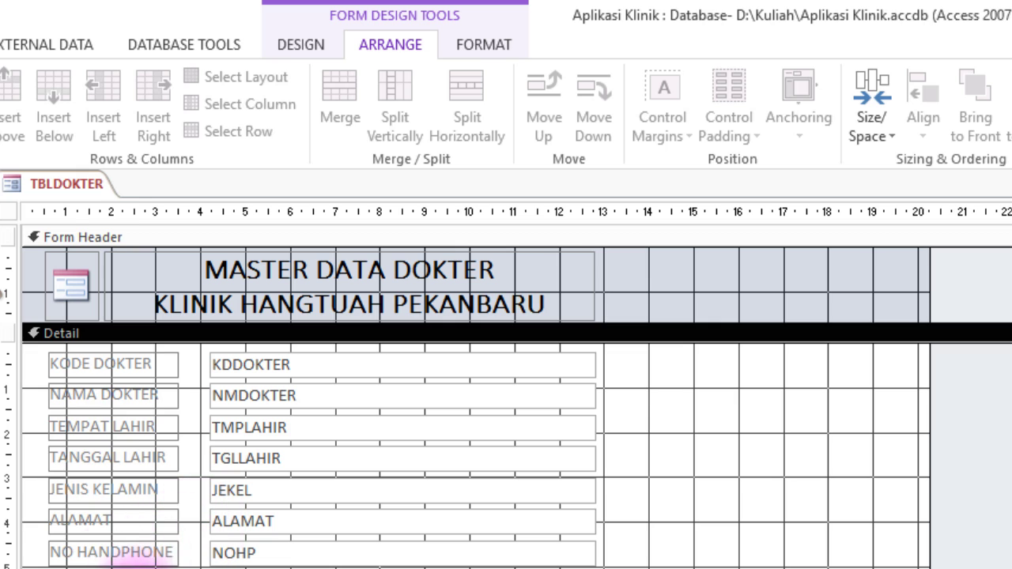
{"action": "left_click_drag", "start_coordinate": [111, 557], "coordinate": [75, 361]}
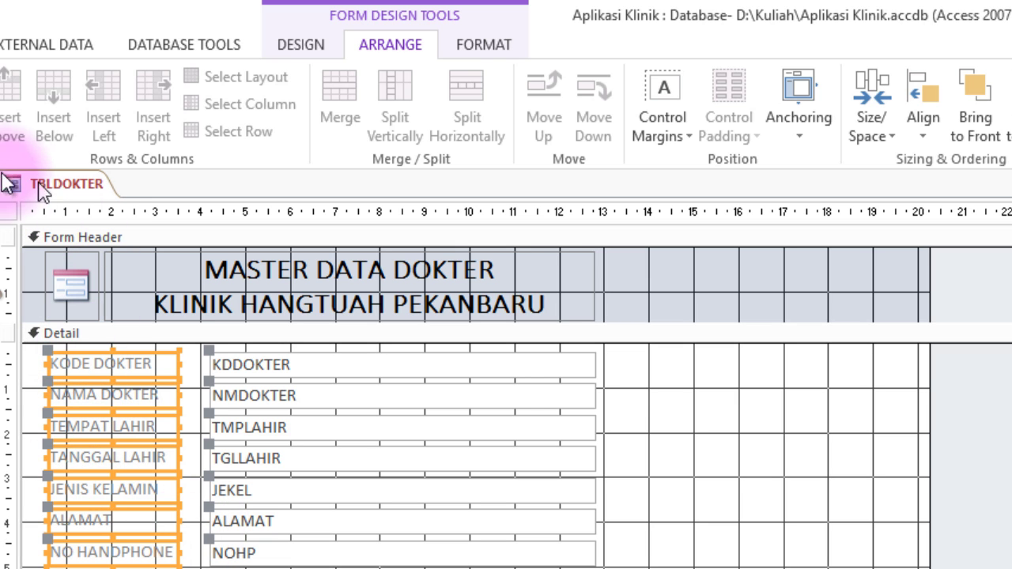
Make the selected labels' text black and bold.
{"action": "left_click", "coordinate": [483, 45]}
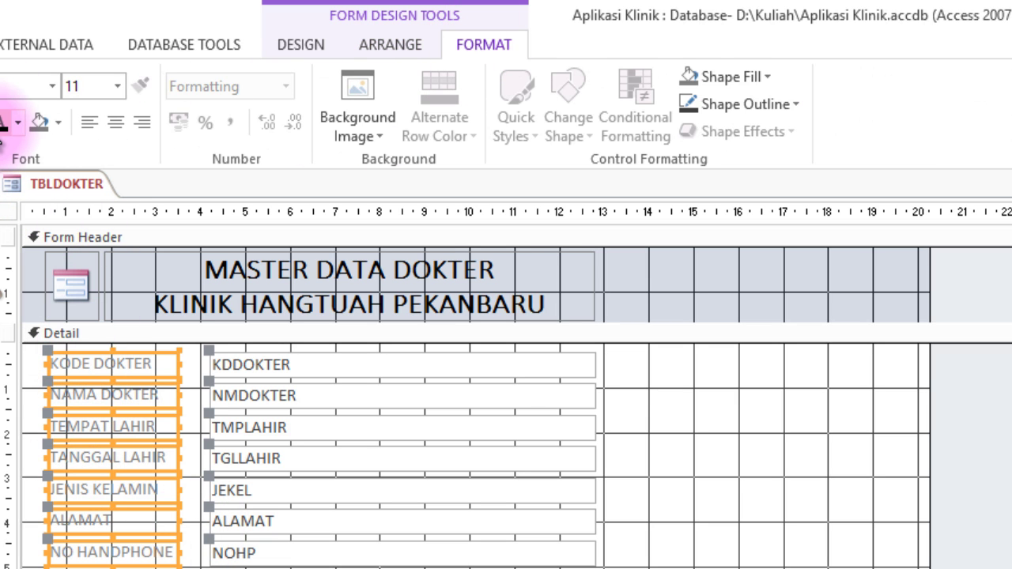
{"action": "left_click", "coordinate": [3, 124]}
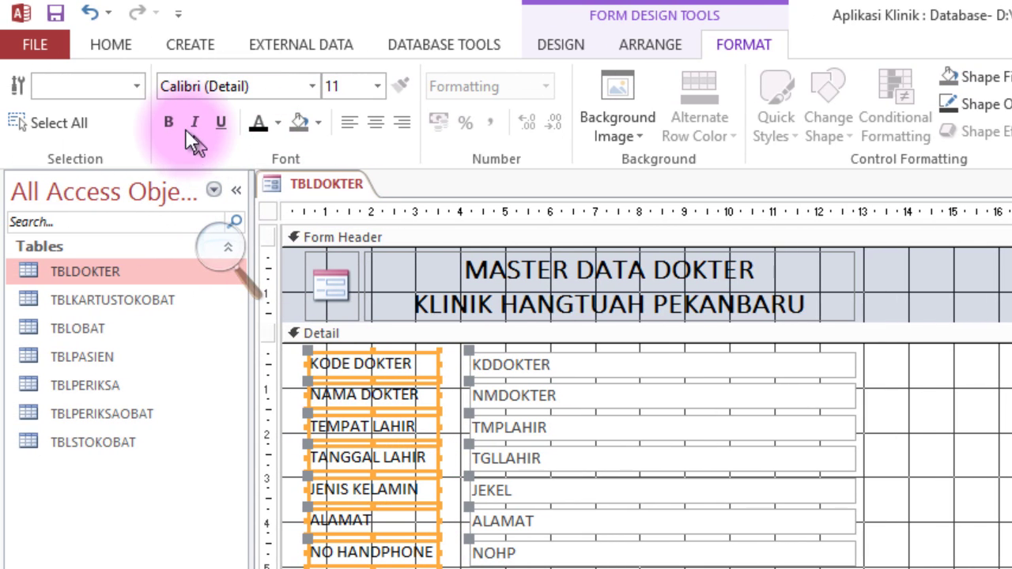
{"action": "left_click", "coordinate": [169, 123]}
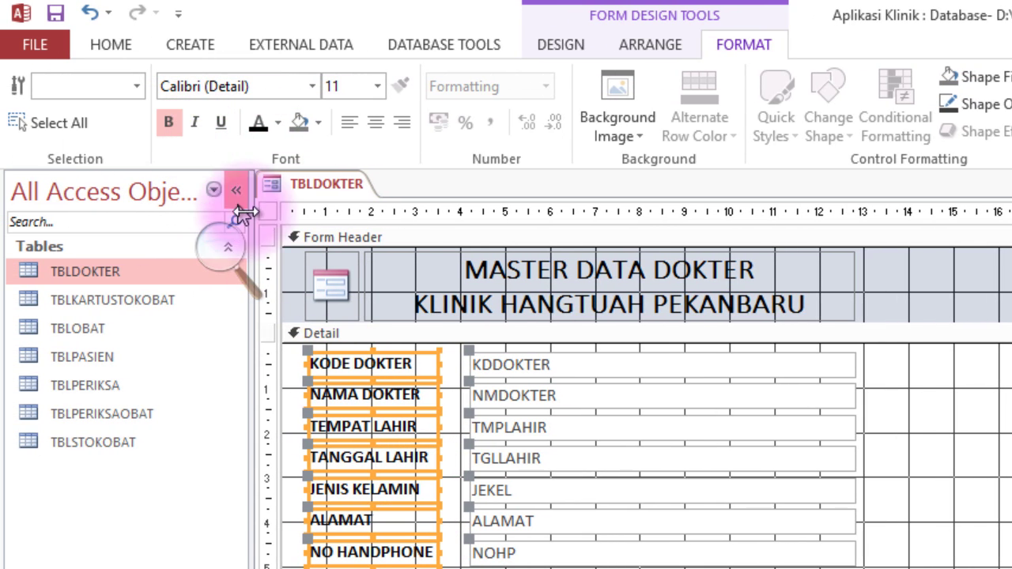
Select the Detail section from the form object list.
{"action": "left_click", "coordinate": [134, 80]}
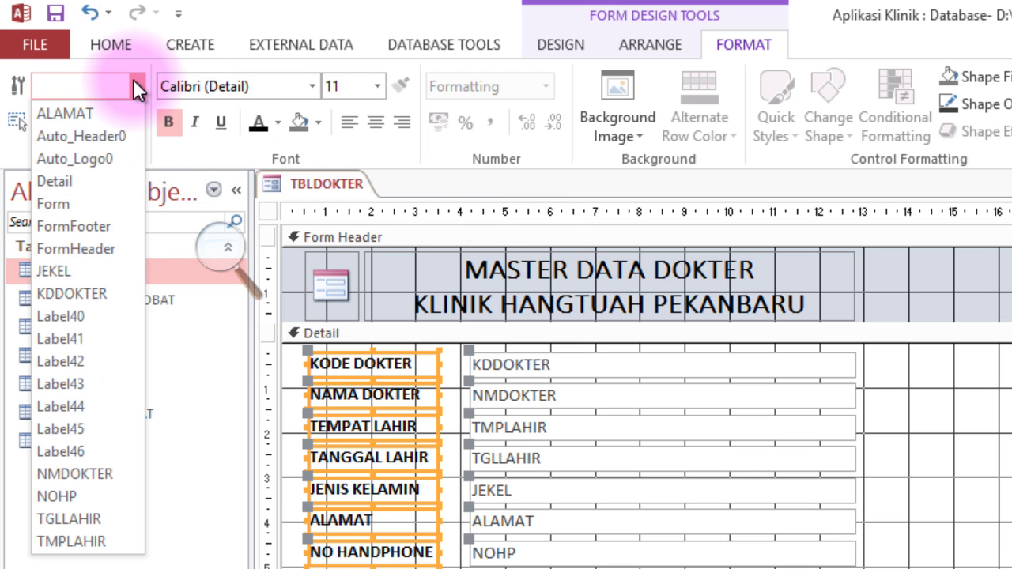
{"action": "left_click", "coordinate": [132, 78]}
{"action": "left_click", "coordinate": [984, 449]}
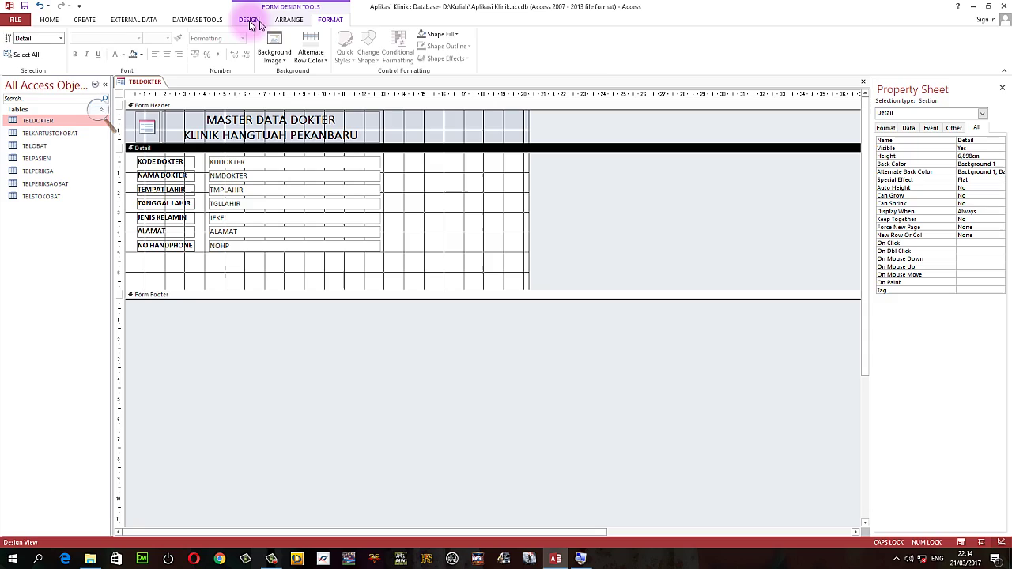
Draw a command button below NO HANDPHONE with the Add New Record action.
{"action": "left_click", "coordinate": [385, 32]}
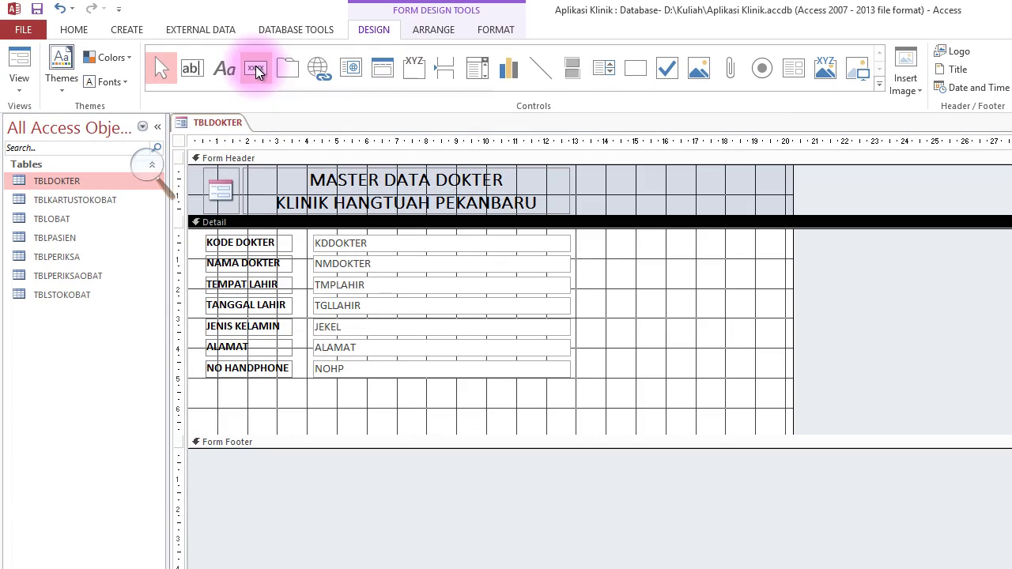
{"action": "left_click", "coordinate": [170, 45]}
{"action": "left_click_drag", "start_coordinate": [220, 391], "coordinate": [291, 421]}
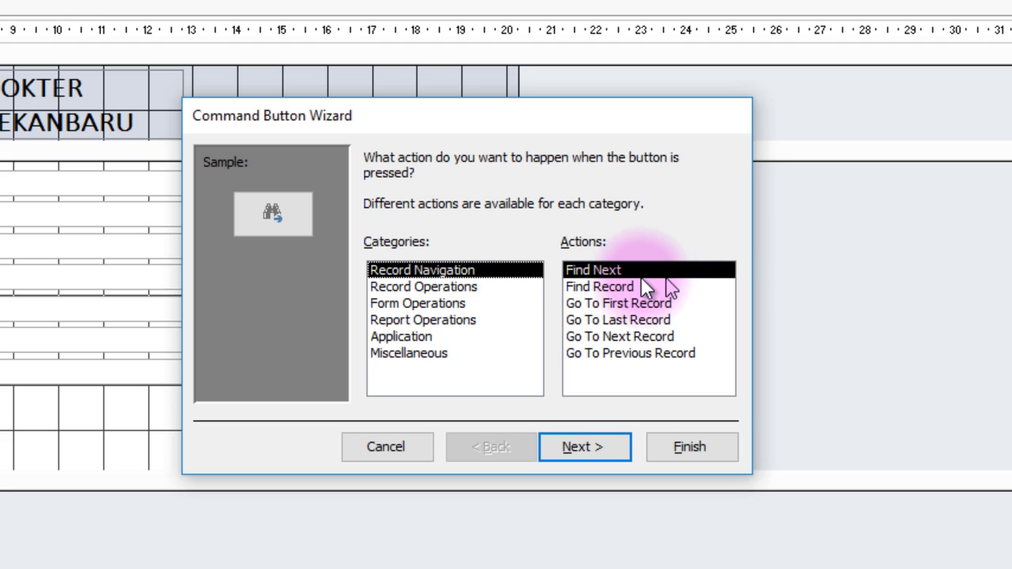
{"action": "left_click", "coordinate": [610, 289]}
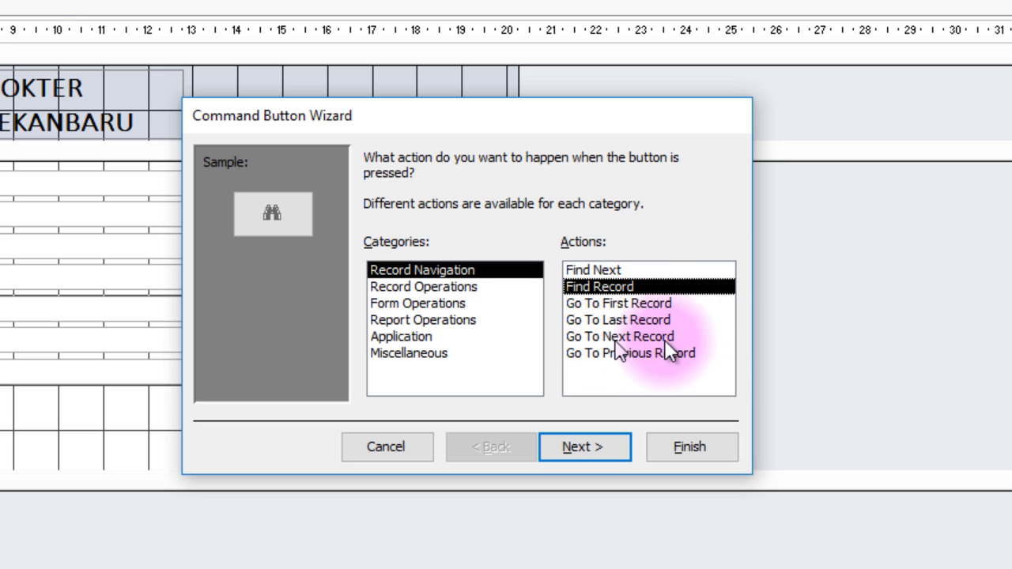
{"action": "left_click", "coordinate": [435, 286]}
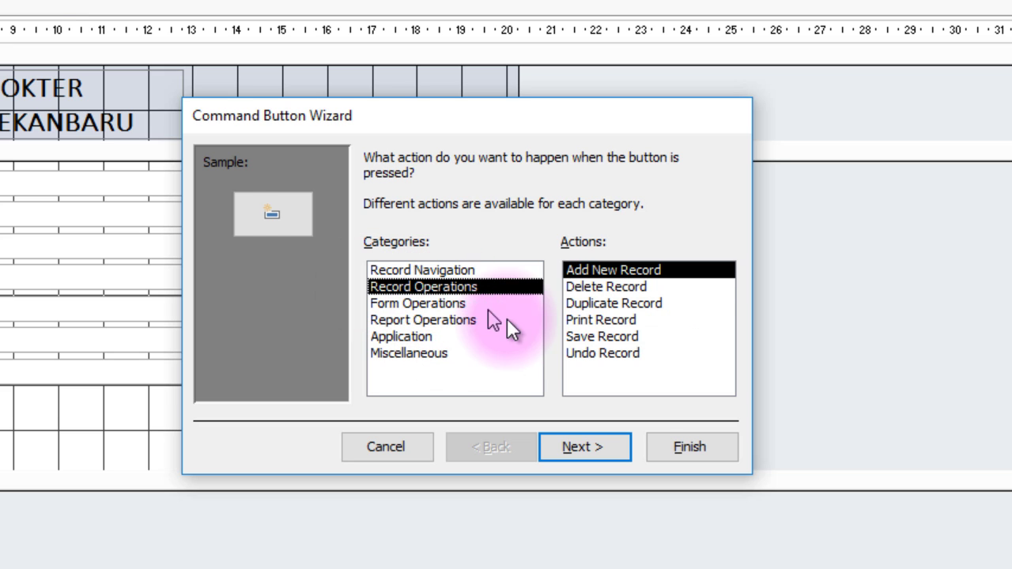
{"action": "left_click", "coordinate": [428, 299]}
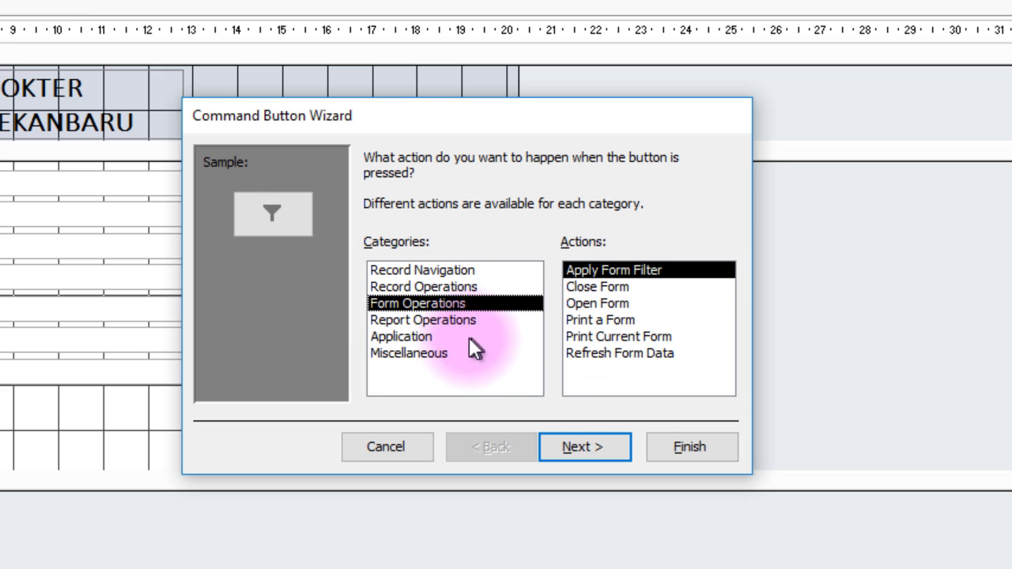
{"action": "left_click", "coordinate": [419, 286]}
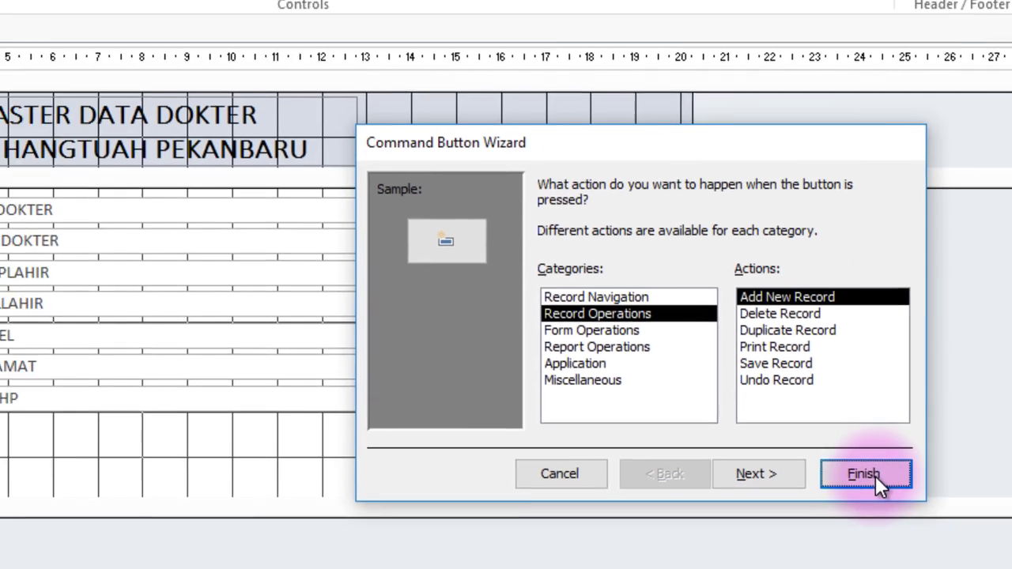
{"action": "left_click", "coordinate": [703, 445]}
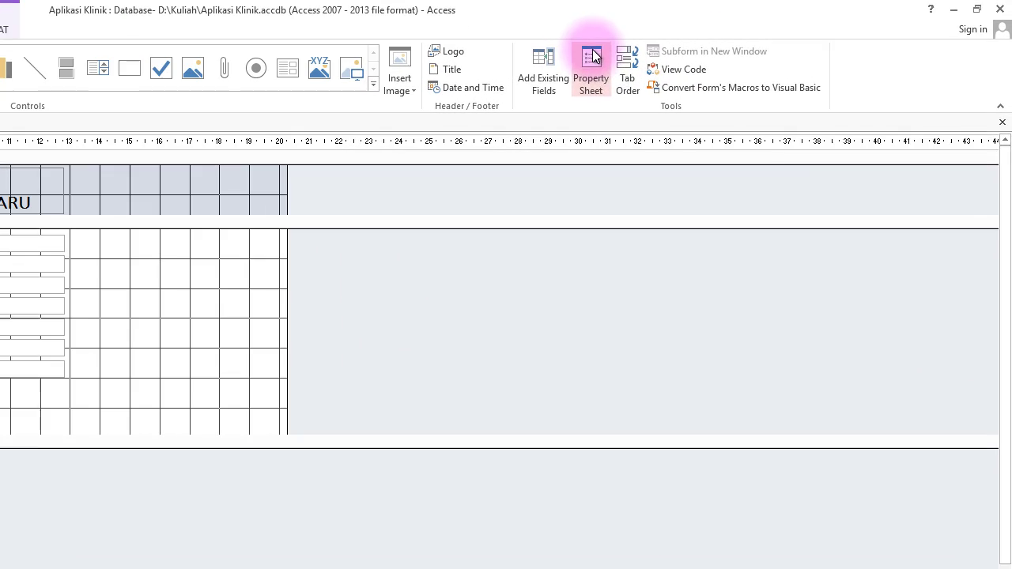
Set the new button's caption to TAMBAH in its properties.
{"action": "left_click", "coordinate": [1011, 0]}
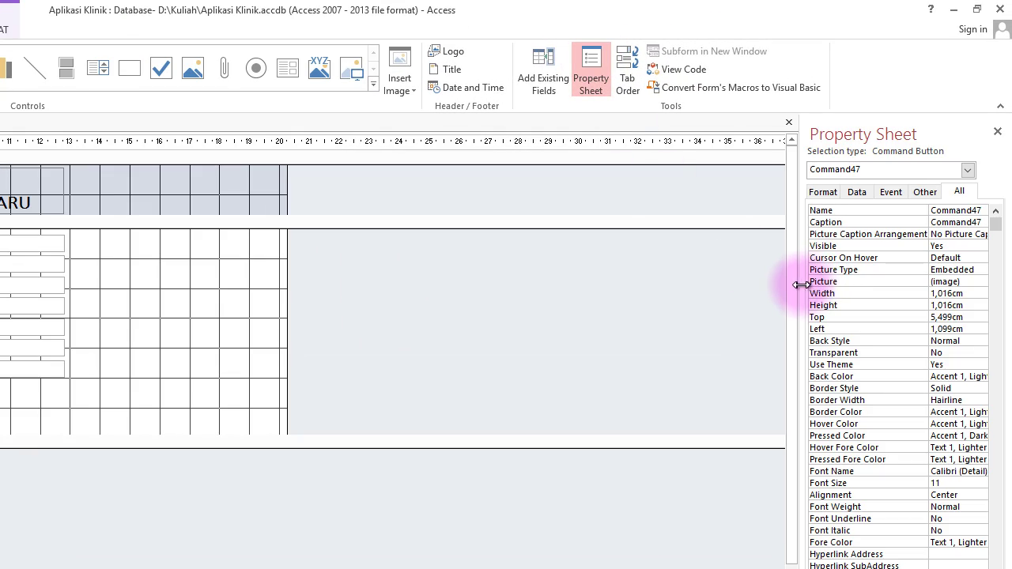
{"action": "left_click_drag", "start_coordinate": [801, 285], "coordinate": [593, 291]}
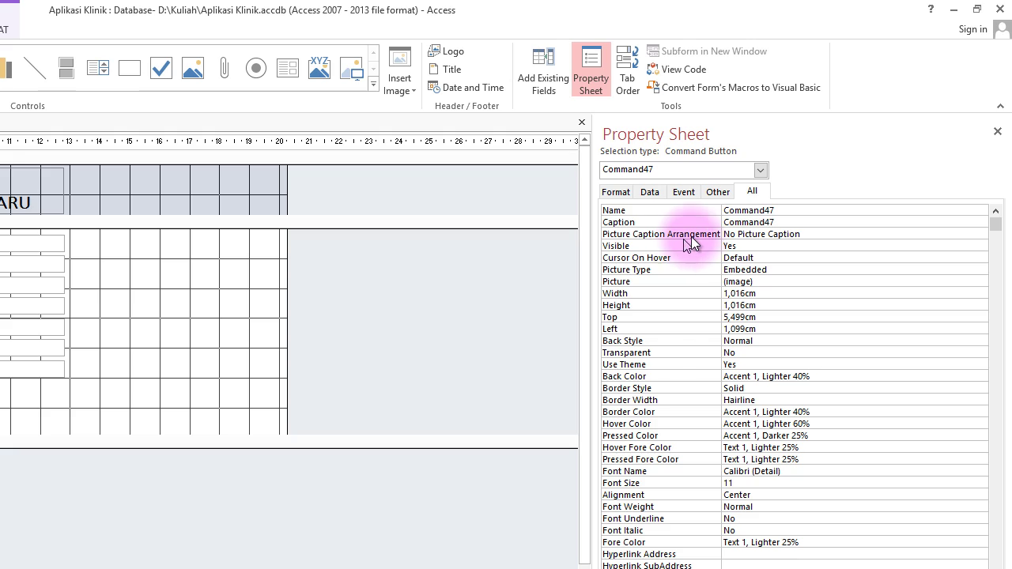
{"action": "left_click", "coordinate": [765, 212]}
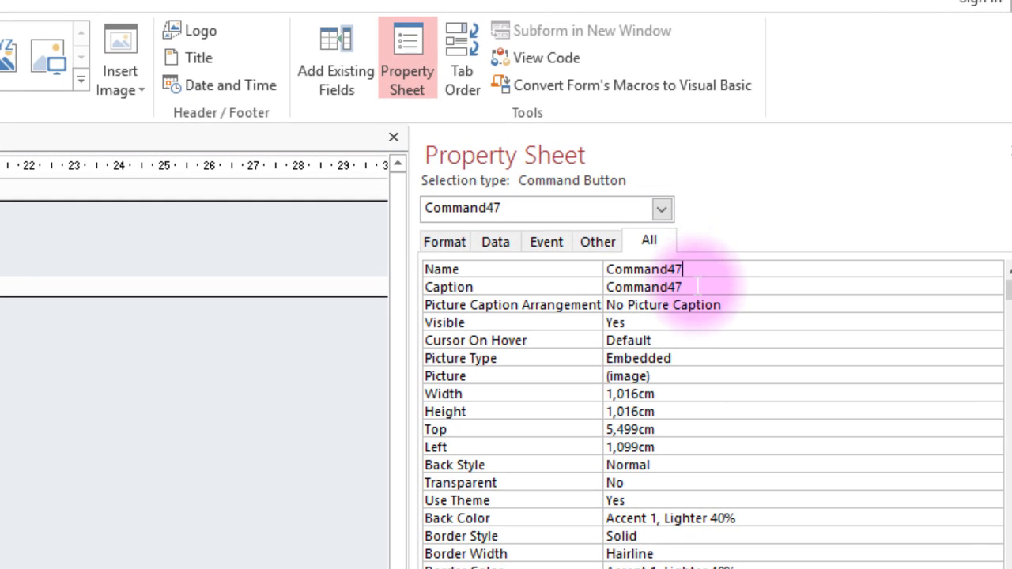
{"action": "left_click", "coordinate": [463, 287]}
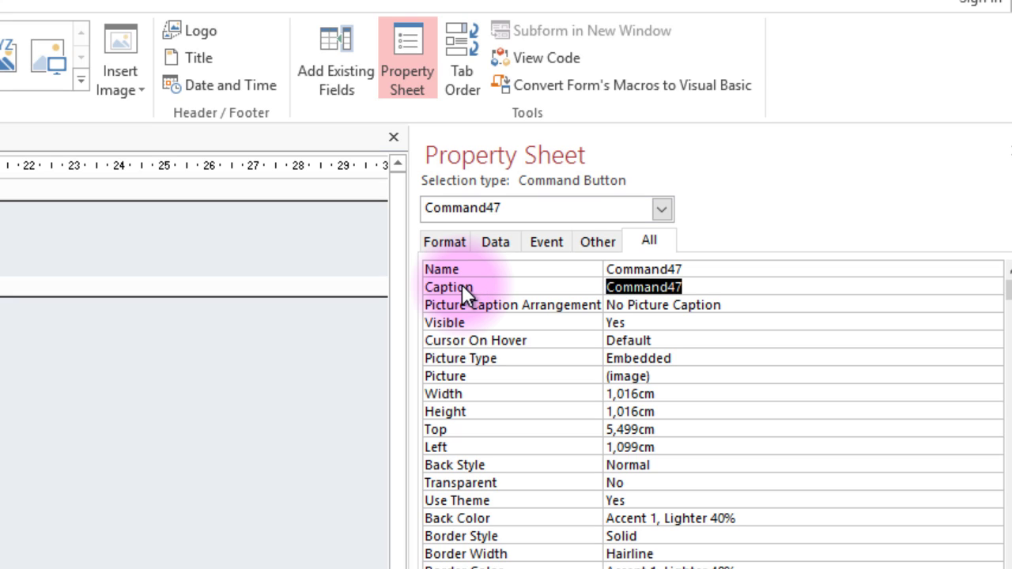
{"action": "type", "text": "TAMB"}
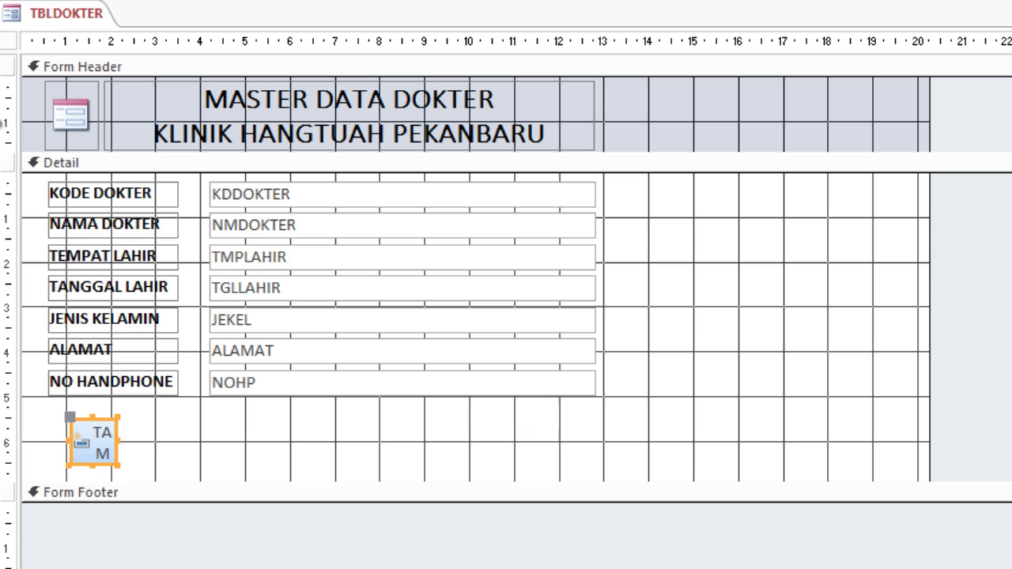
Widen TAMBAH and add a second button with the Save Record action.
{"action": "left_click_drag", "start_coordinate": [117, 440], "coordinate": [203, 439]}
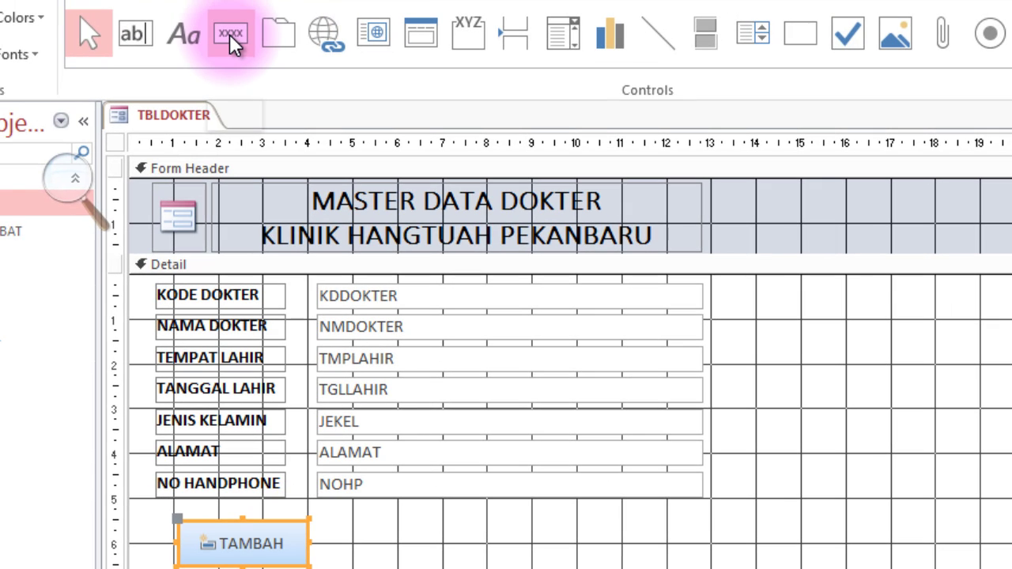
{"action": "left_click", "coordinate": [229, 32]}
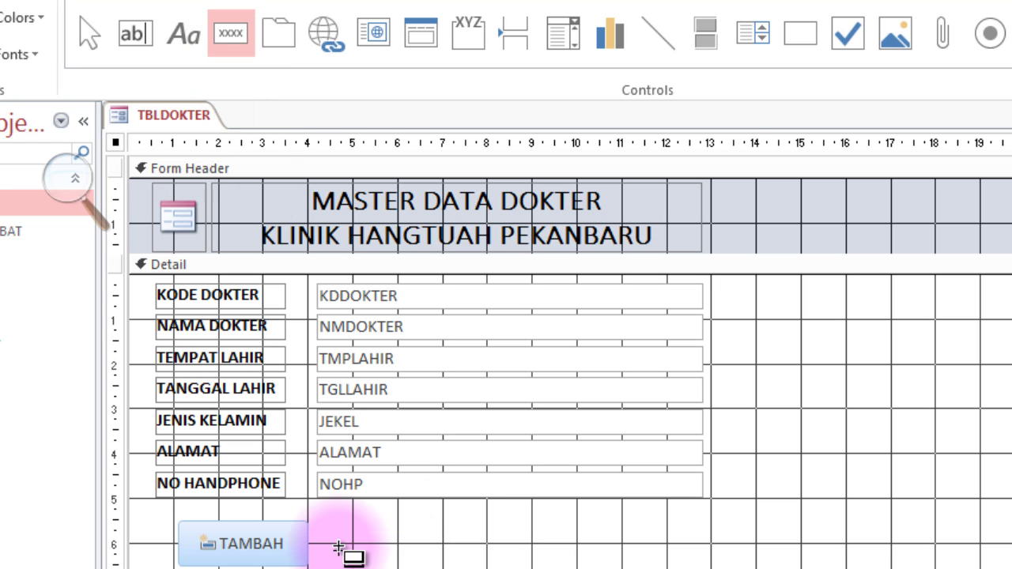
{"action": "left_click_drag", "start_coordinate": [331, 524], "coordinate": [479, 566]}
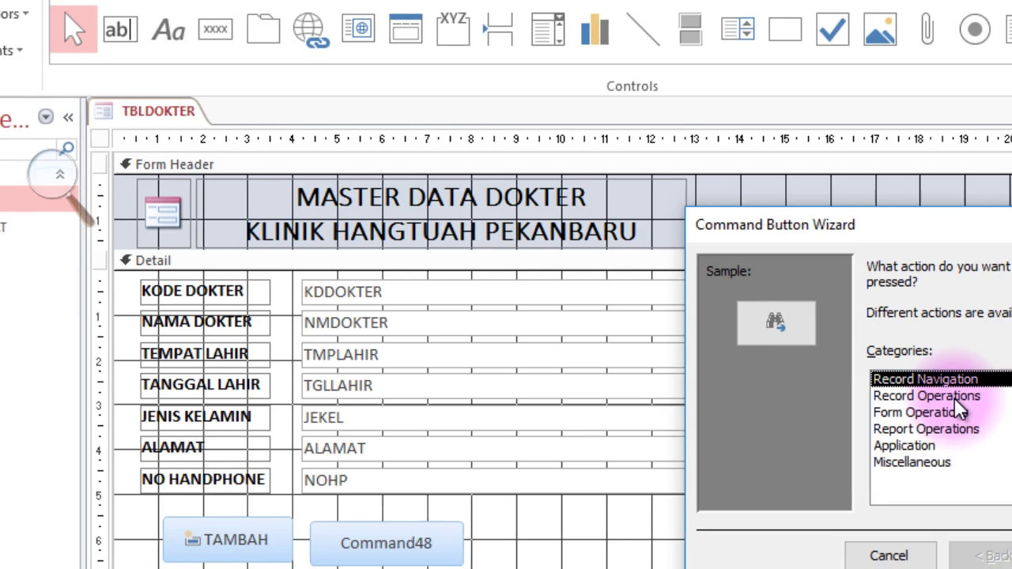
{"action": "left_click", "coordinate": [969, 400]}
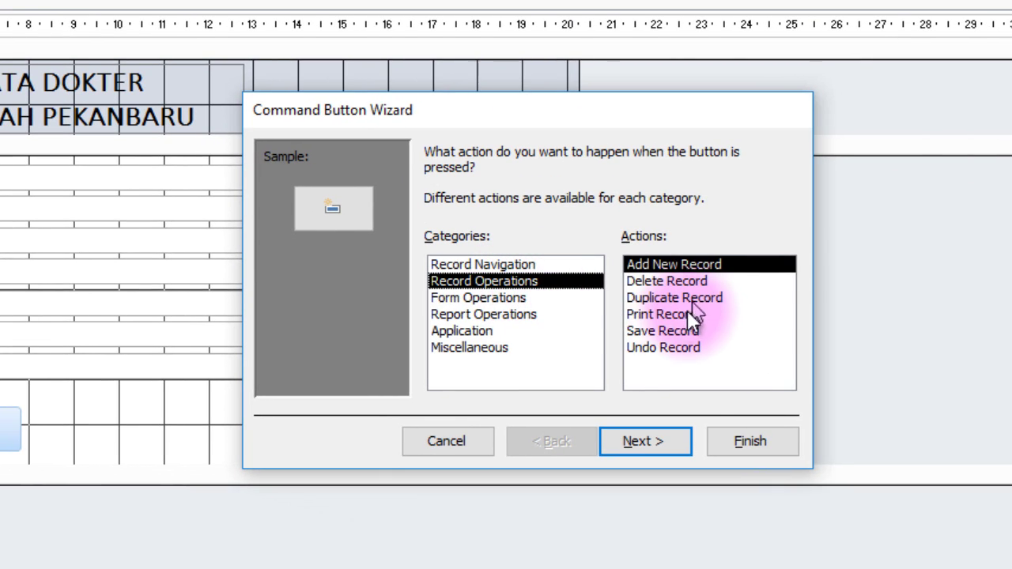
{"action": "left_click", "coordinate": [669, 329]}
{"action": "left_click", "coordinate": [751, 441]}
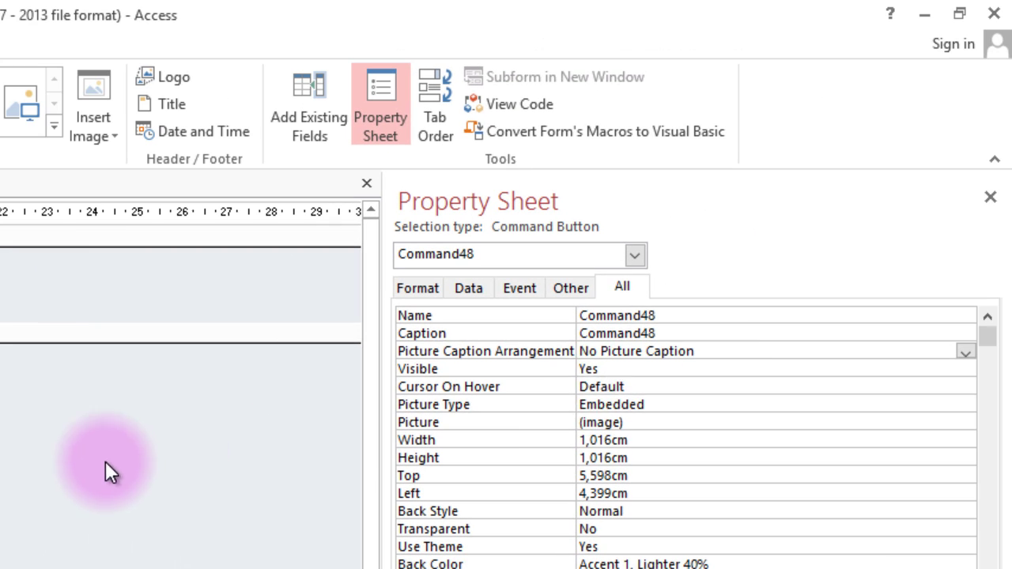
Caption the new button SIMPAN and resize it to match TAMBAH.
{"action": "left_click", "coordinate": [660, 333]}
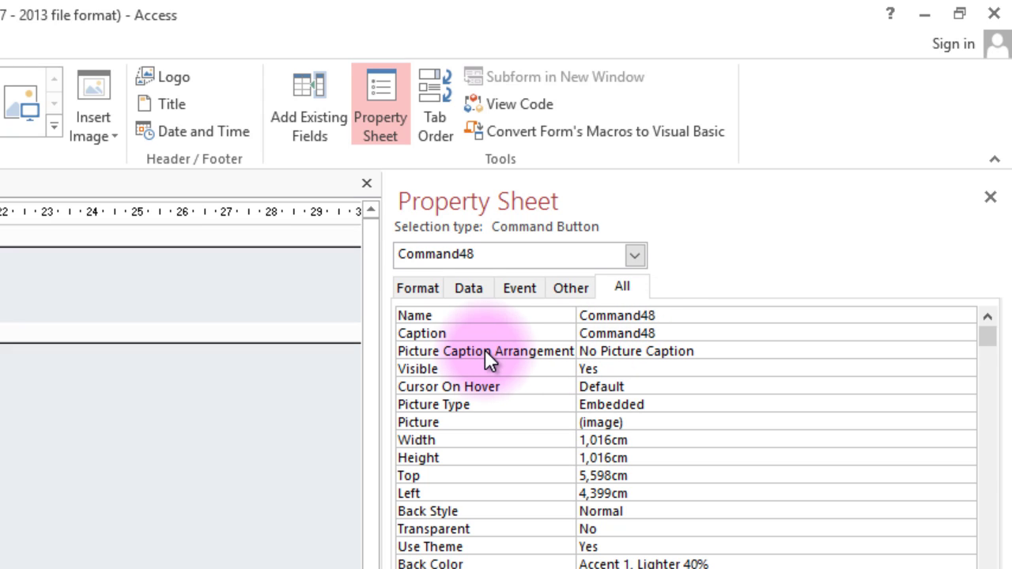
{"action": "type", "text": "SI"}
{"action": "key", "text": "BackSpace"}
{"action": "key", "text": "BackSpace"}
{"action": "key", "text": "BackSpace"}
{"action": "key", "text": "BackSpace"}
{"action": "key", "text": "BackSpace"}
{"action": "key", "text": "BackSpace"}
{"action": "key", "text": "BackSpace"}
{"action": "key", "text": "BackSpace"}
{"action": "key", "text": "BackSpace"}
{"action": "key", "text": "BackSpace"}
{"action": "key", "text": "BackSpace"}
{"action": "type", "text": "SIMPAN"}
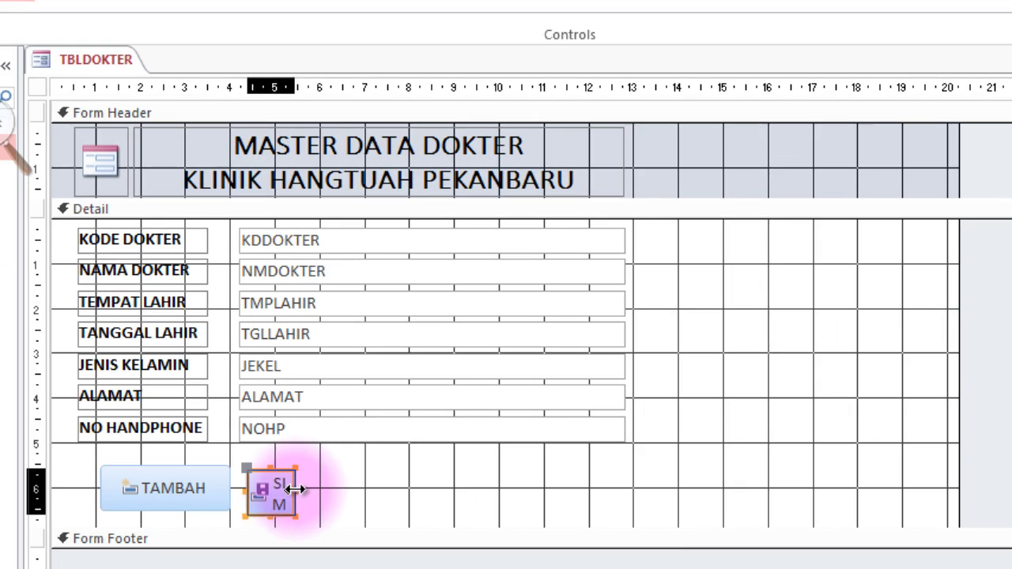
{"action": "left_click_drag", "start_coordinate": [293, 490], "coordinate": [427, 491]}
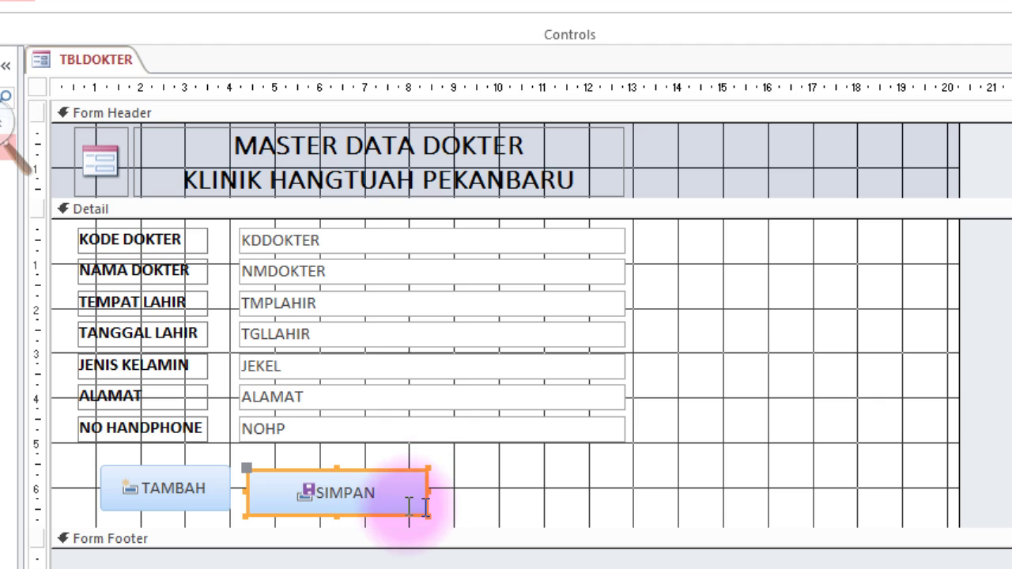
{"action": "mouse_move", "coordinate": [316, 482]}
{"action": "left_mouse_down"}
{"action": "mouse_move", "coordinate": [293, 486]}
{"action": "mouse_move", "coordinate": [303, 492]}
{"action": "left_mouse_up"}
{"action": "left_click_drag", "start_coordinate": [431, 487], "coordinate": [400, 498]}
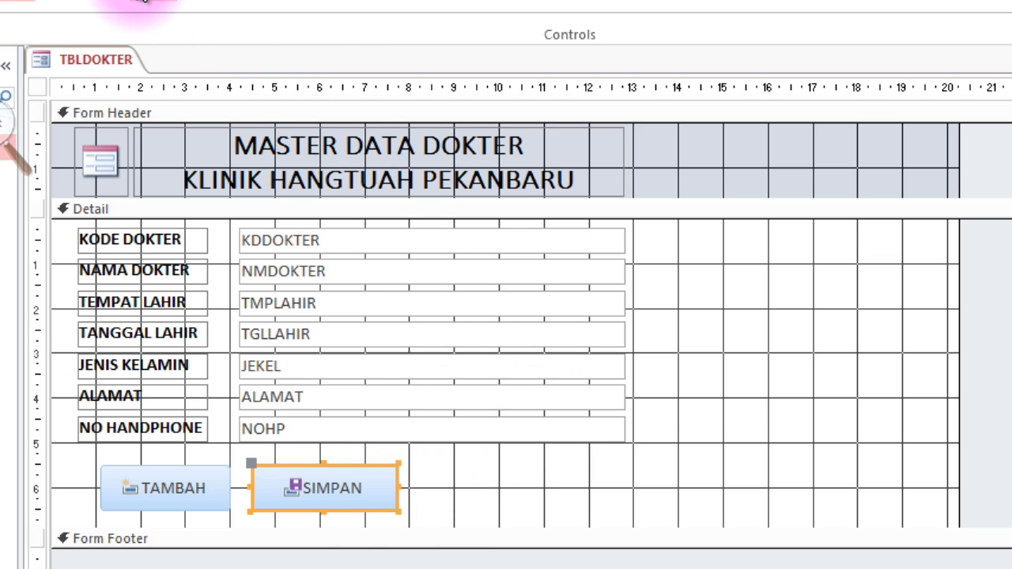
{"action": "left_click", "coordinate": [151, 4]}
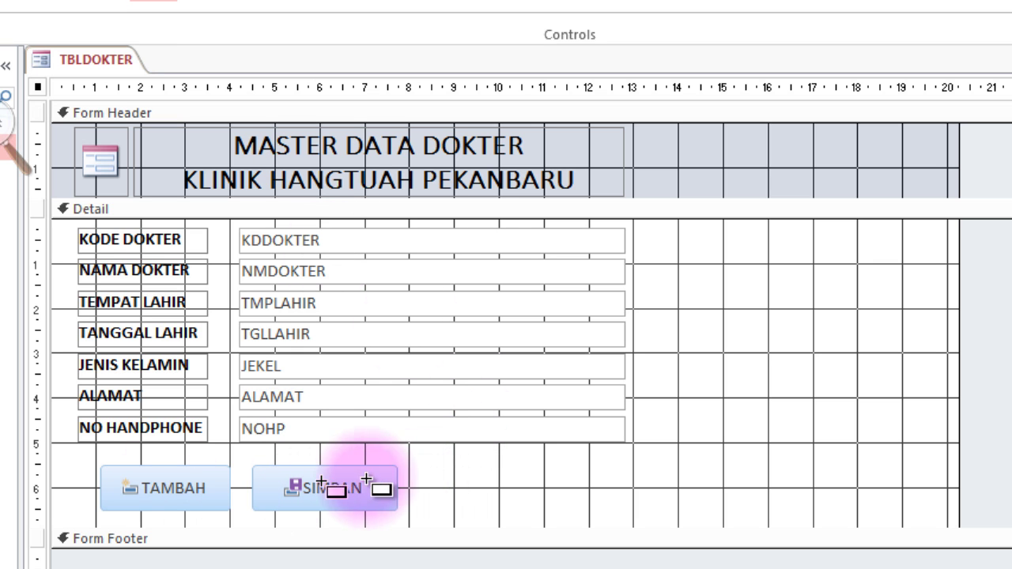
Add a button right of SIMPAN with the Delete Record action.
{"action": "left_click_drag", "start_coordinate": [421, 464], "coordinate": [544, 510]}
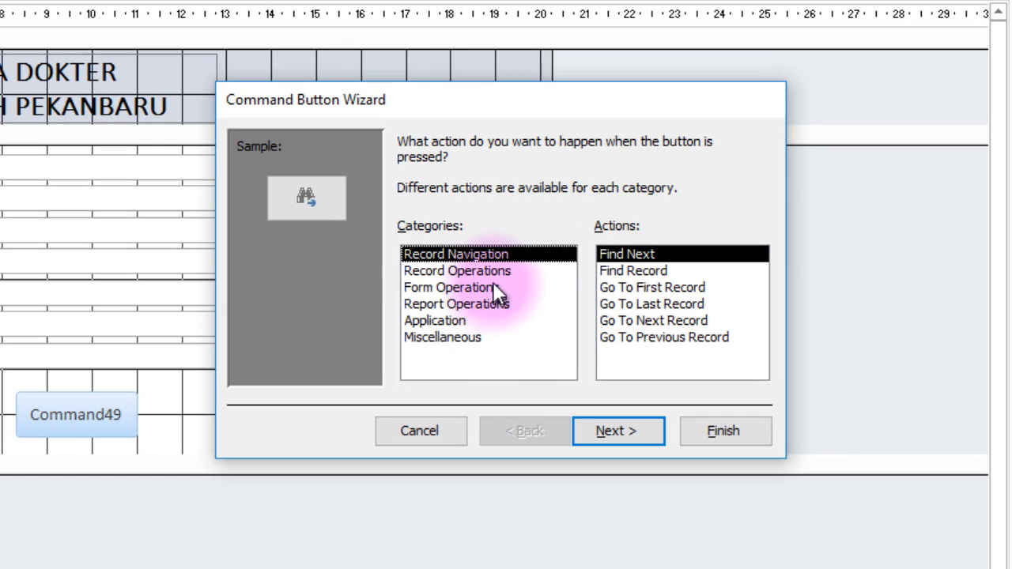
{"action": "left_click", "coordinate": [762, 315]}
{"action": "left_click", "coordinate": [661, 271]}
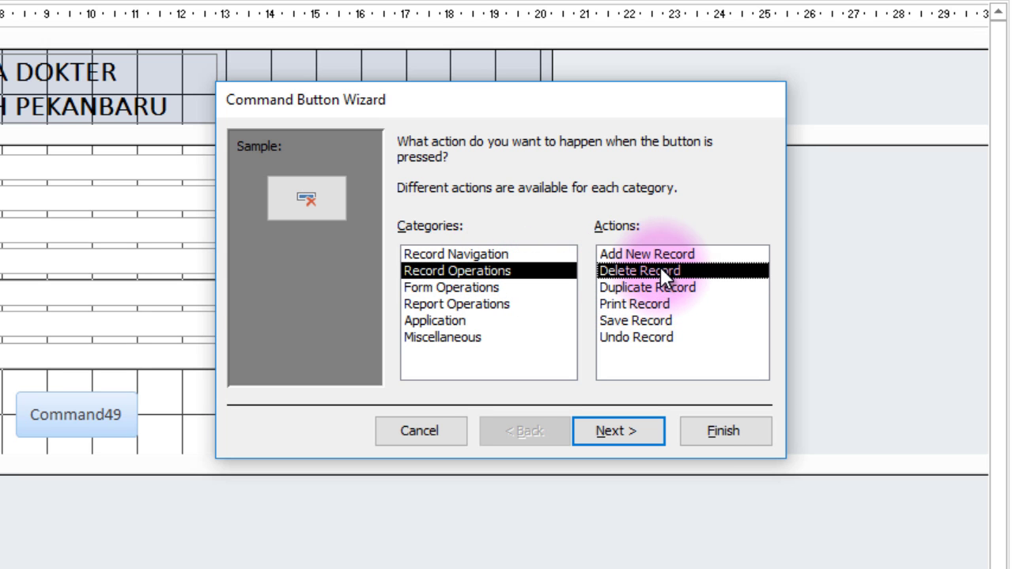
{"action": "left_click", "coordinate": [723, 431]}
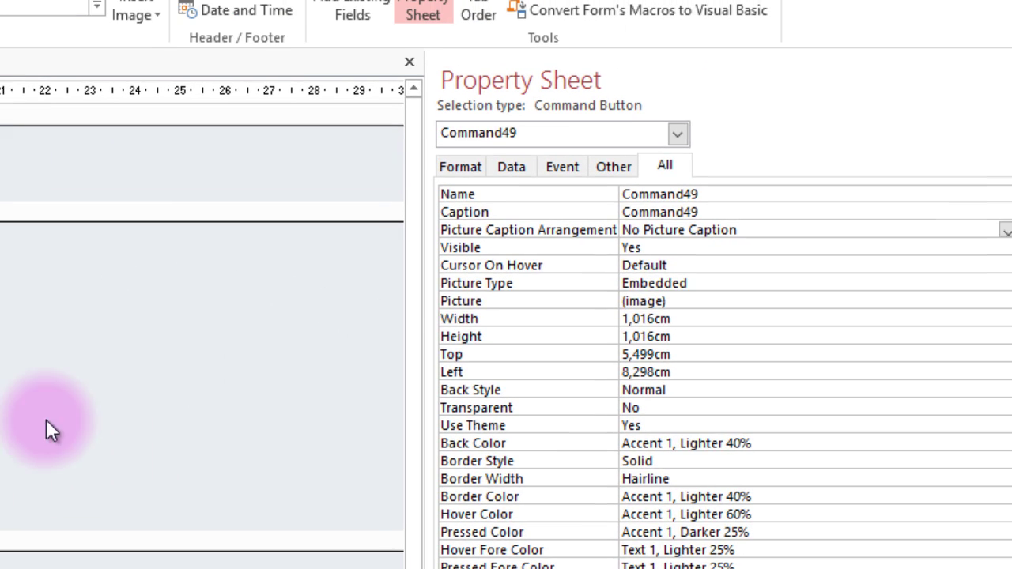
Caption it HAPUS, show both icon and caption, and widen it.
{"action": "double_click", "coordinate": [670, 214]}
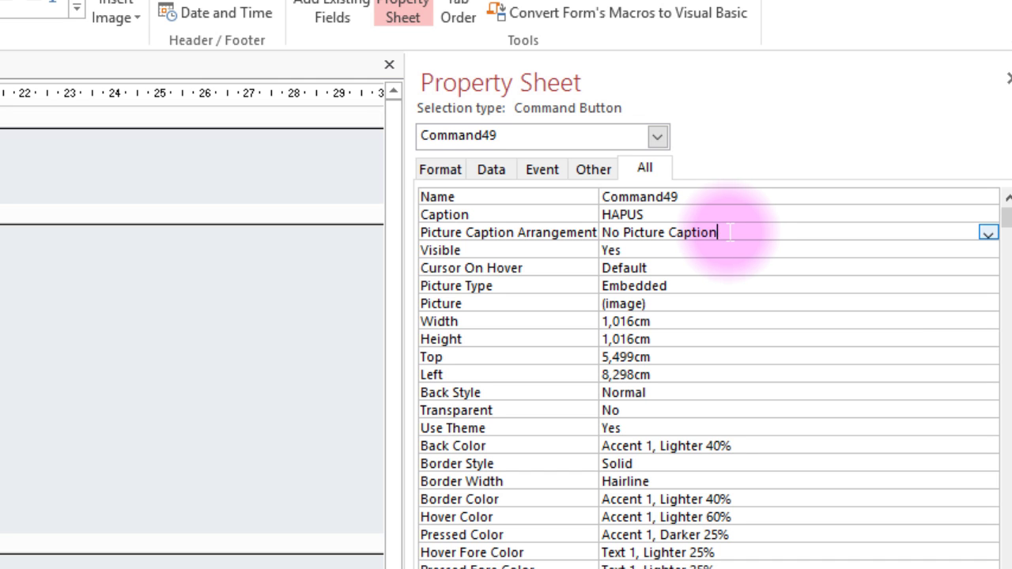
{"action": "double_click", "coordinate": [729, 232]}
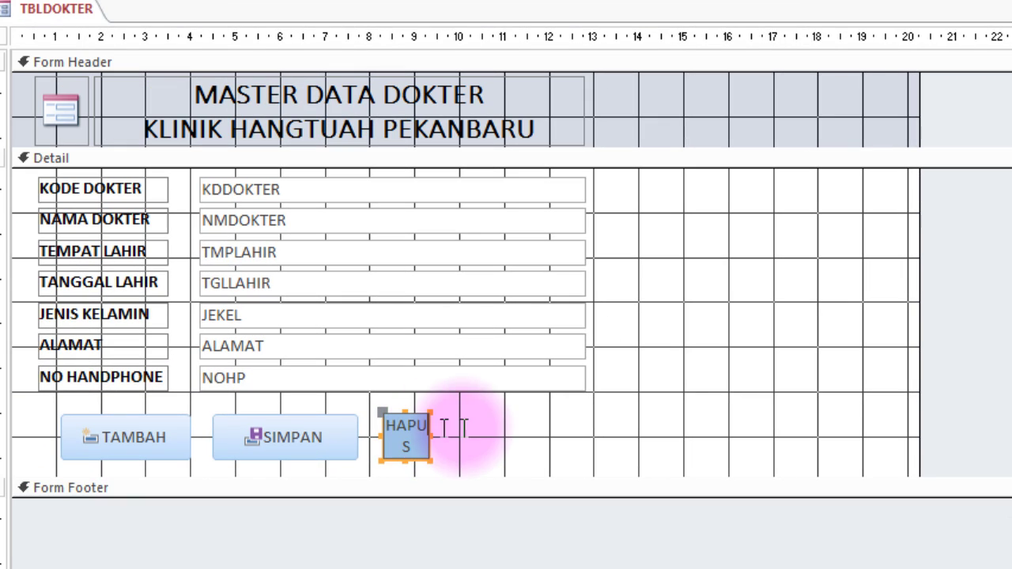
{"action": "left_click", "coordinate": [465, 428]}
{"action": "left_click_drag", "start_coordinate": [489, 438], "coordinate": [519, 439]}
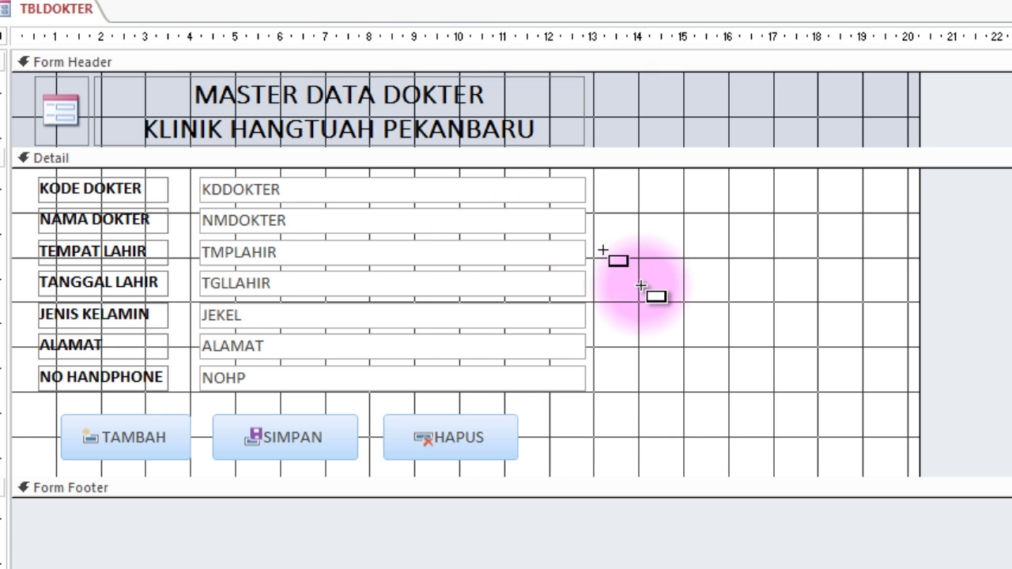
Add a button right of HAPUS with the Form Operations Close Form action.
{"action": "left_click_drag", "start_coordinate": [527, 420], "coordinate": [638, 456]}
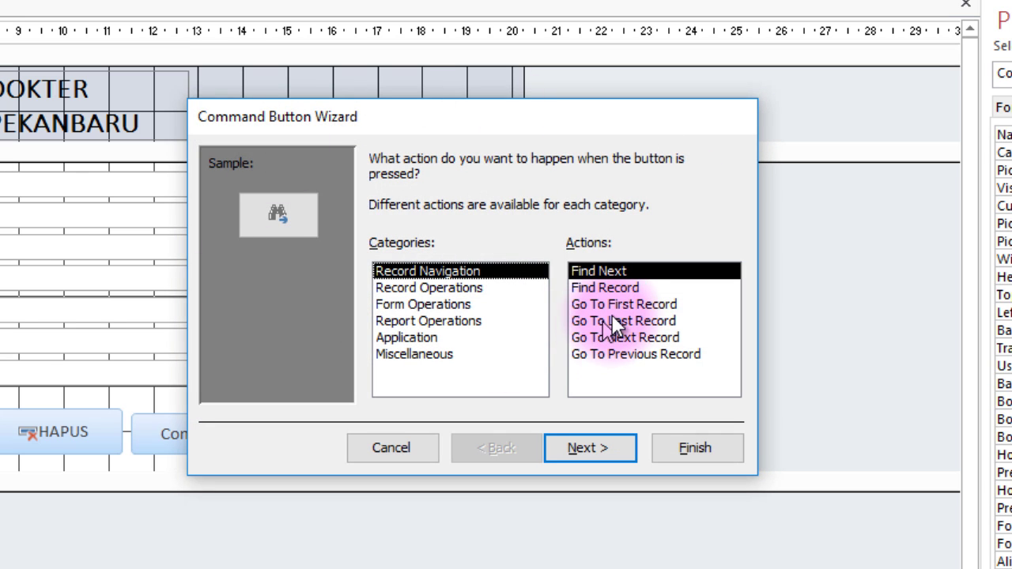
{"action": "left_click", "coordinate": [426, 339]}
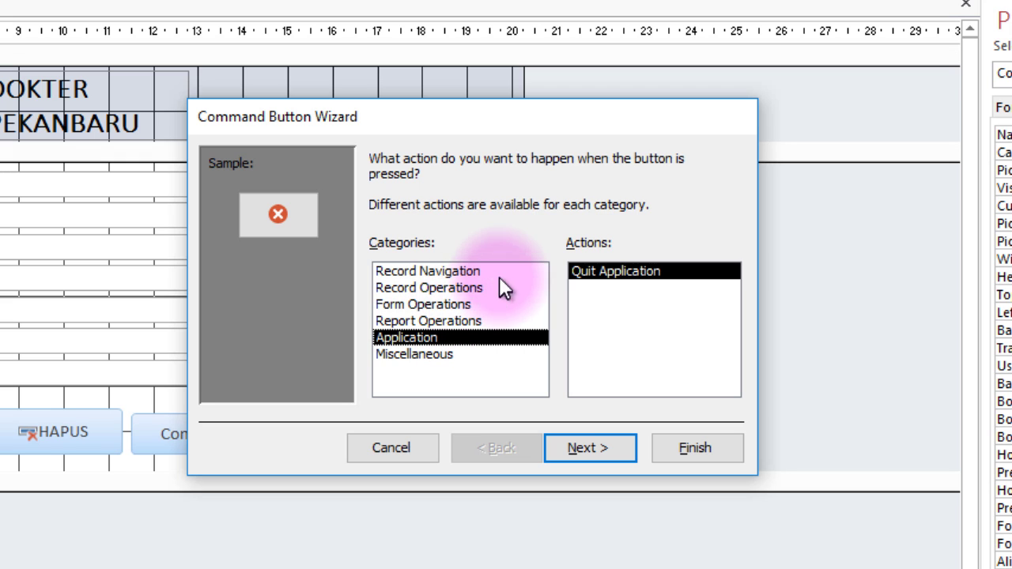
{"action": "left_click", "coordinate": [402, 304]}
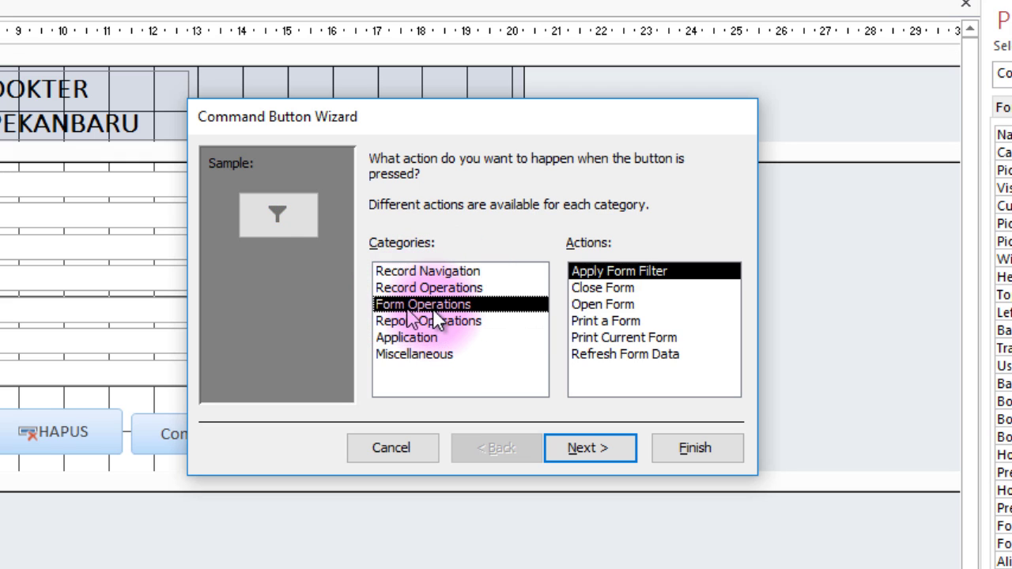
{"action": "left_click", "coordinate": [610, 290]}
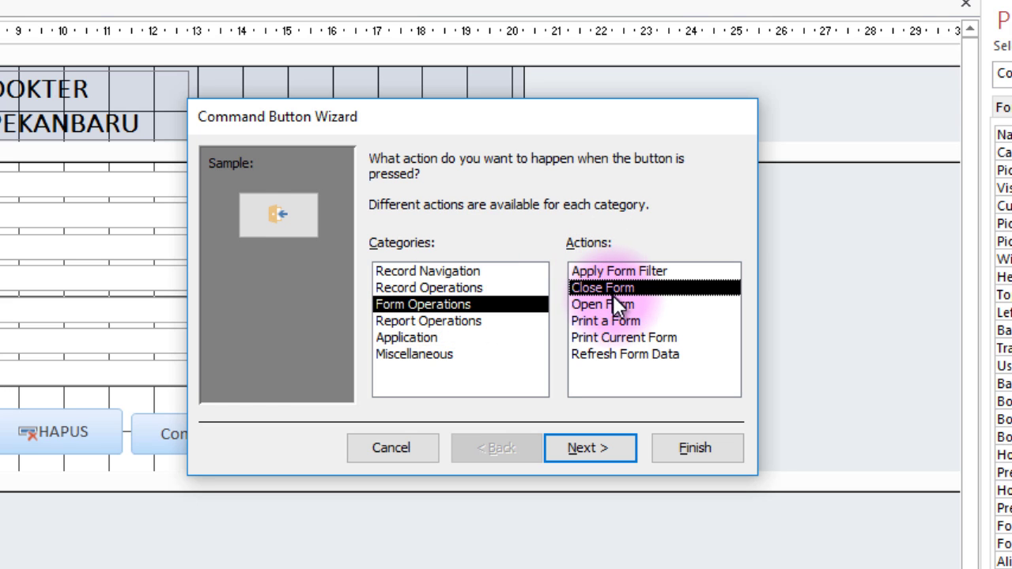
{"action": "left_click", "coordinate": [693, 448]}
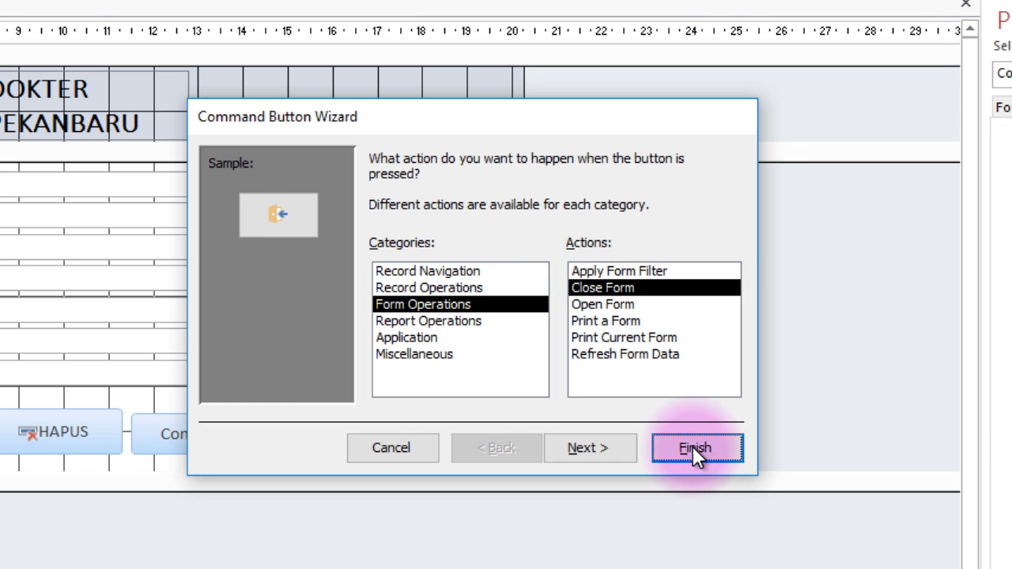
Caption it KELUAR with icon and caption shown, widen it, and select all four buttons.
{"action": "left_click_drag", "start_coordinate": [222, 427], "coordinate": [229, 429]}
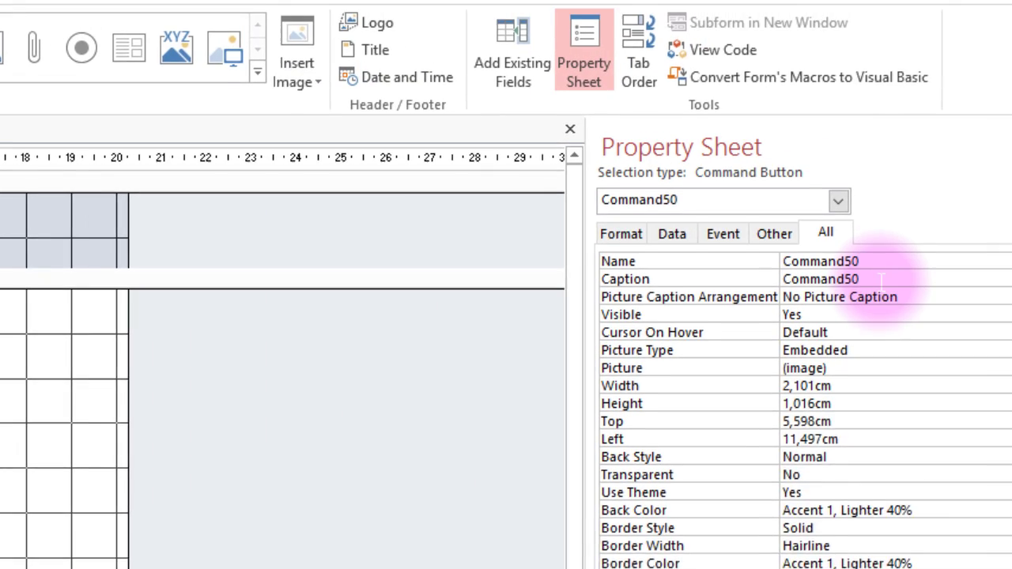
{"action": "left_click", "coordinate": [880, 279]}
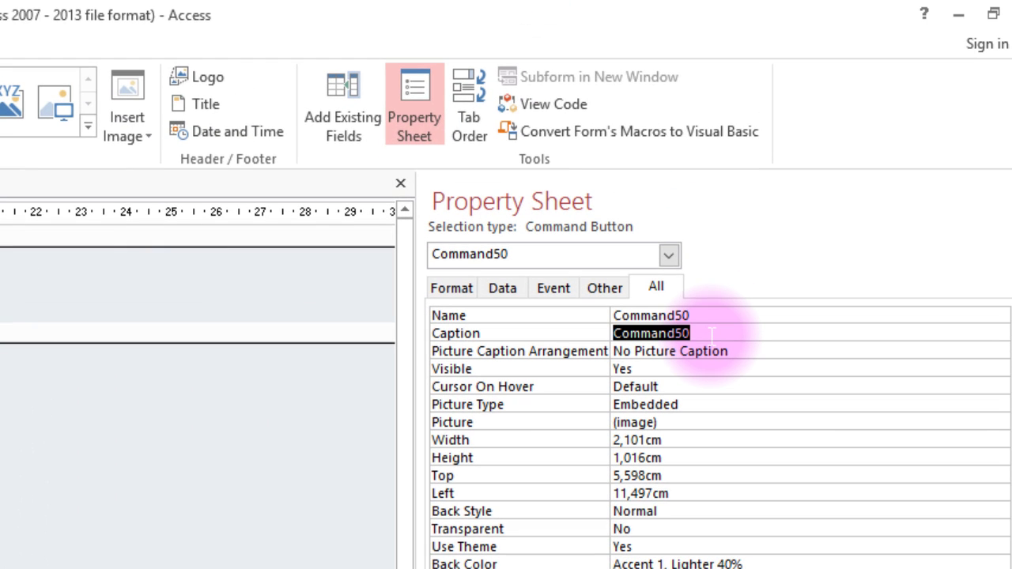
{"action": "type", "text": "KELUAR"}
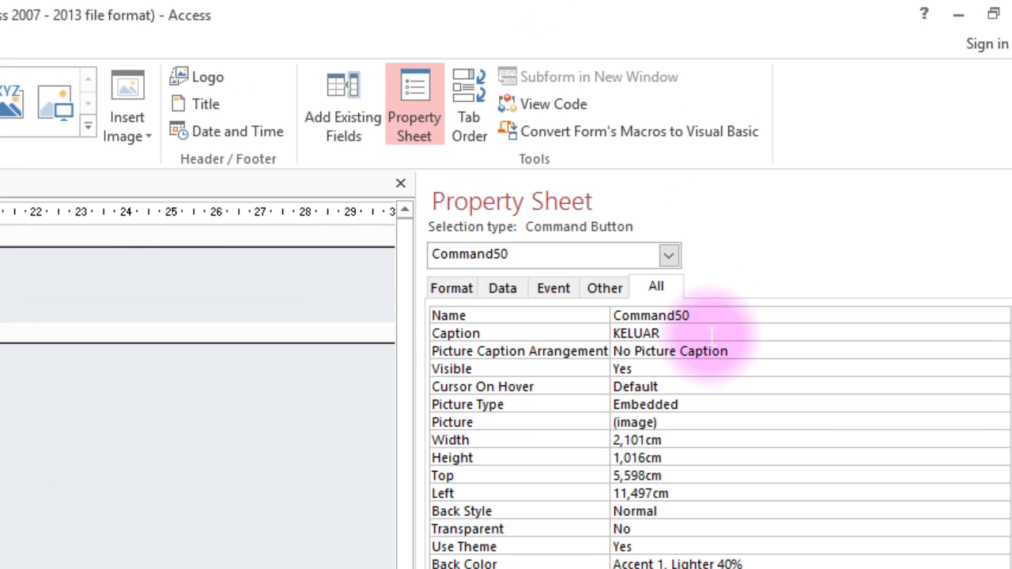
{"action": "double_click", "coordinate": [751, 351]}
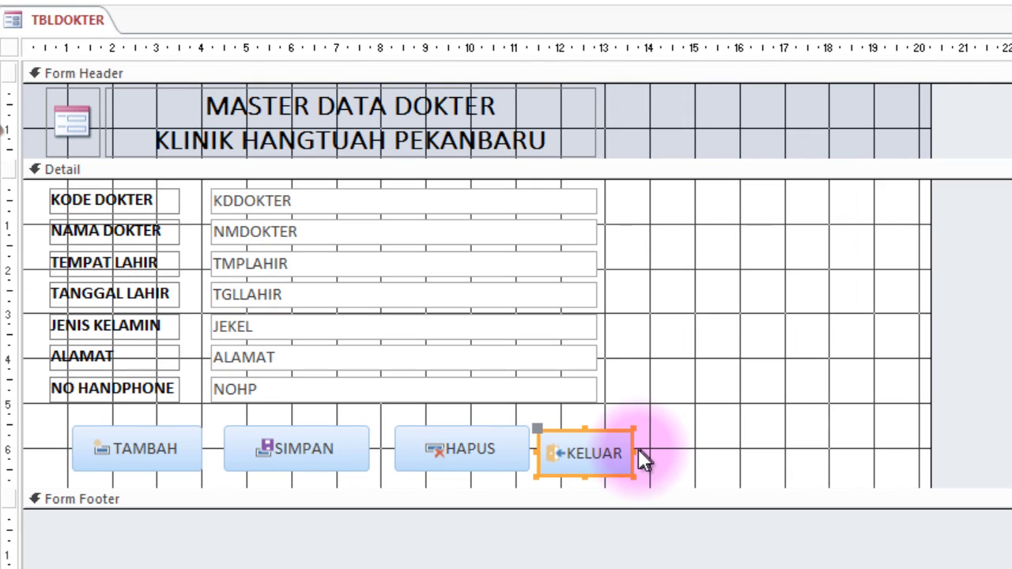
{"action": "left_click_drag", "start_coordinate": [639, 457], "coordinate": [673, 457]}
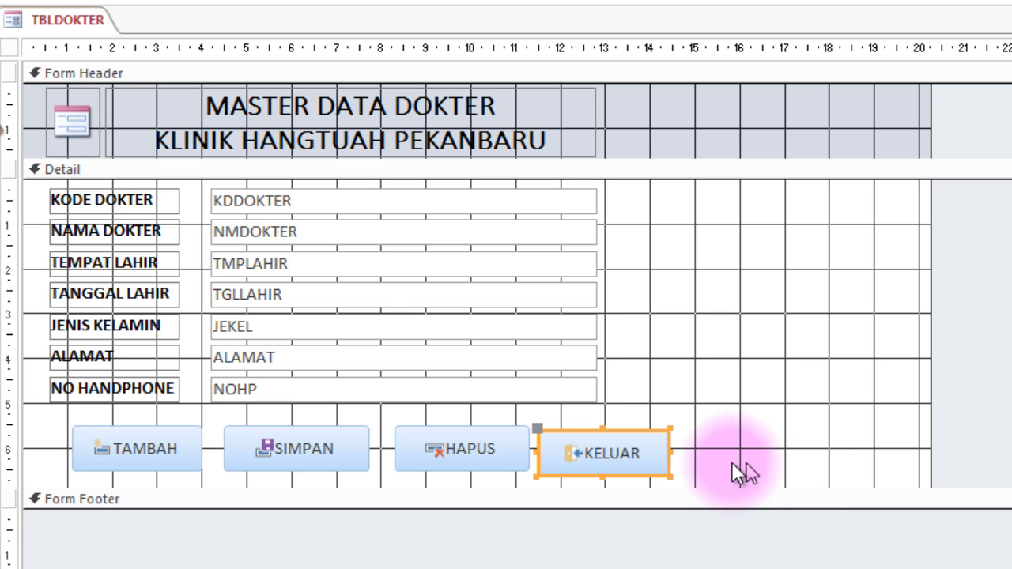
{"action": "left_click_drag", "start_coordinate": [783, 446], "coordinate": [63, 448]}
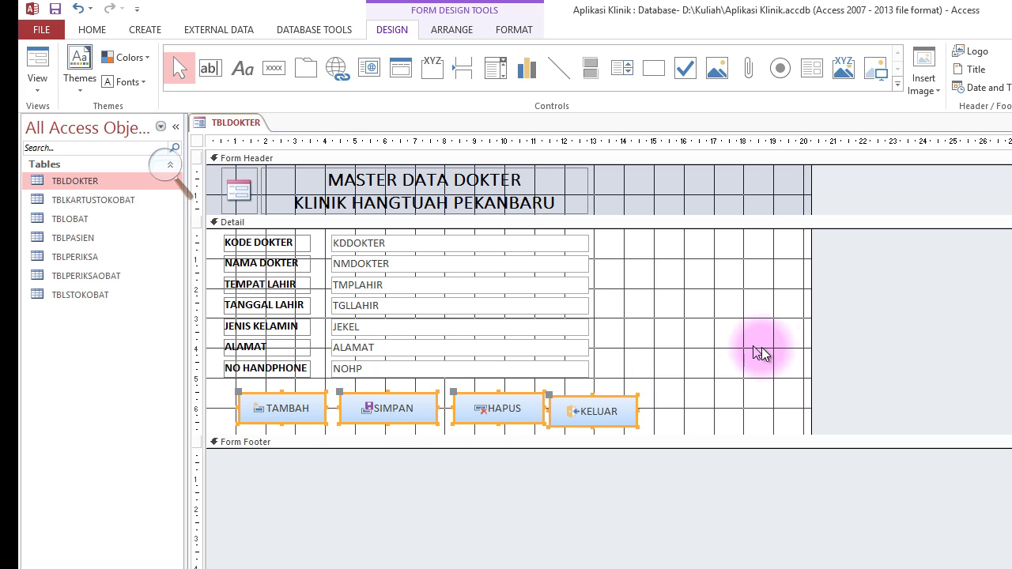
Align the four buttons' tops and pull them together edge to edge.
{"action": "left_click", "coordinate": [462, 30]}
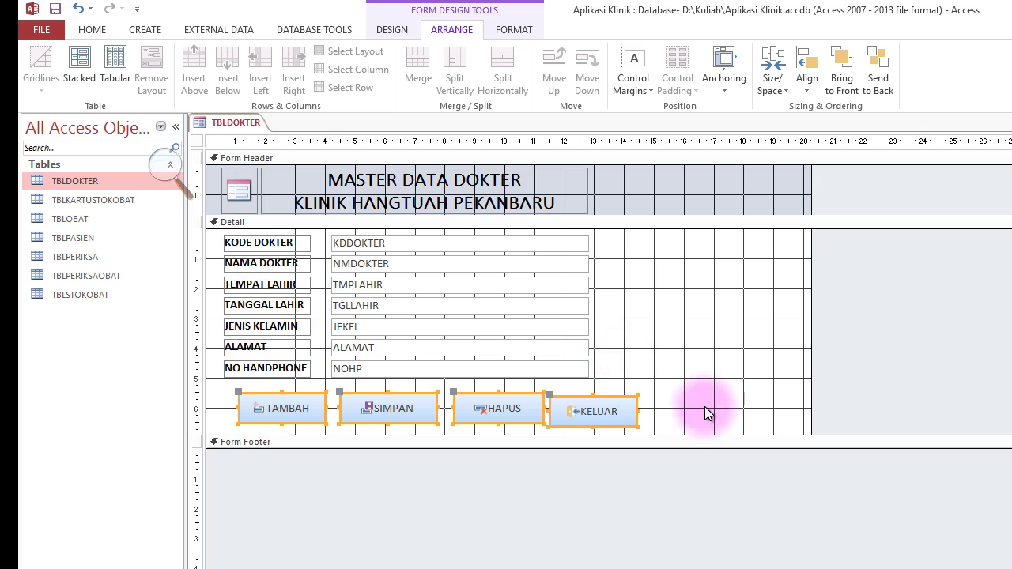
{"action": "left_click_drag", "start_coordinate": [698, 386], "coordinate": [272, 414]}
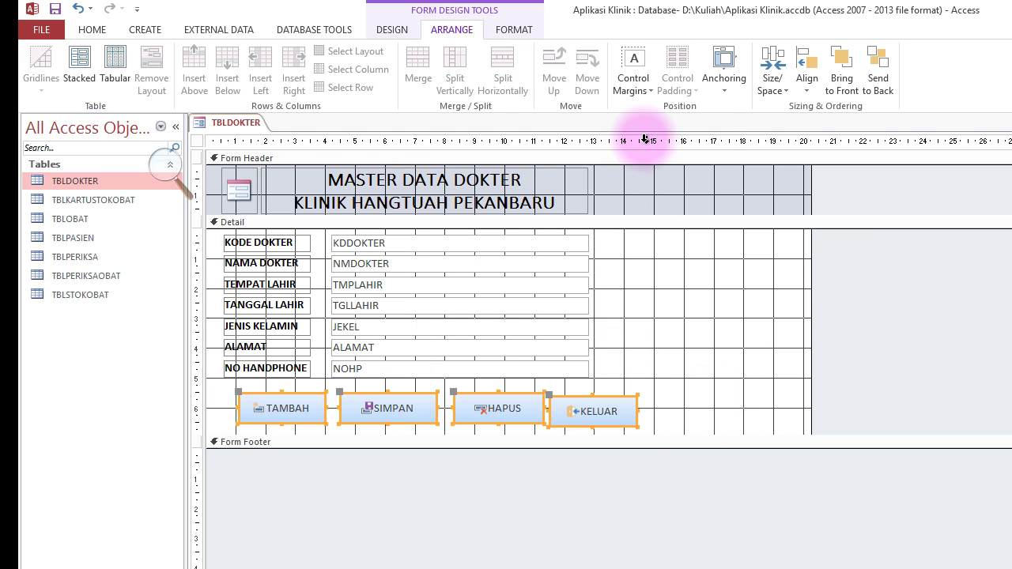
{"action": "left_click", "coordinate": [813, 87]}
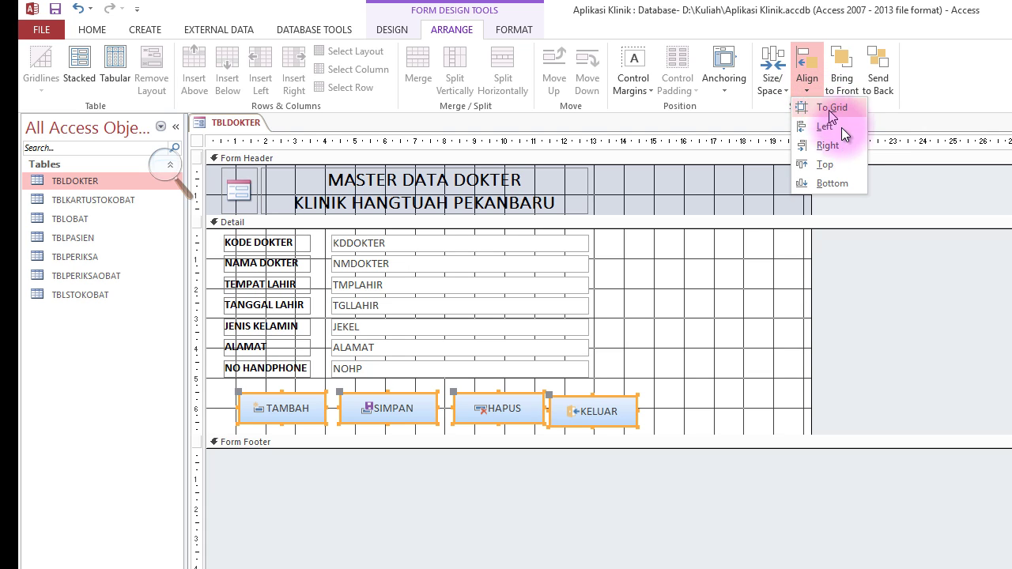
{"action": "left_click", "coordinate": [826, 167]}
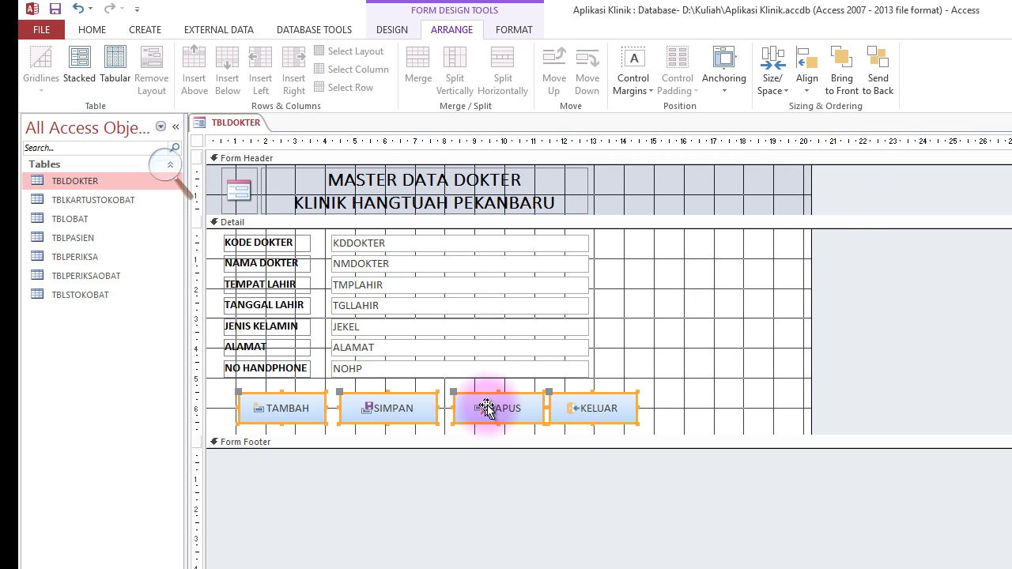
{"action": "left_click", "coordinate": [812, 81]}
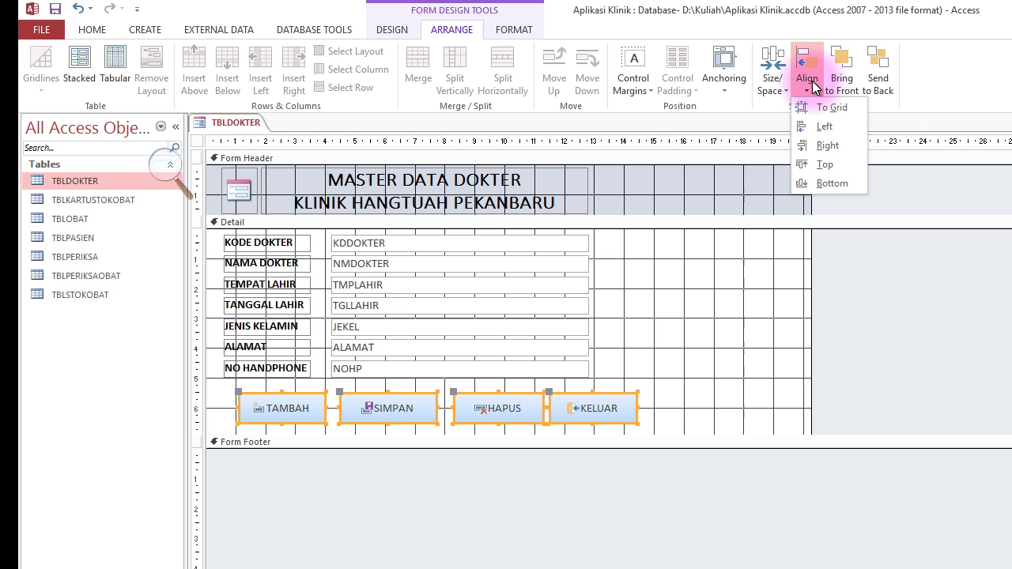
{"action": "left_click", "coordinate": [843, 126]}
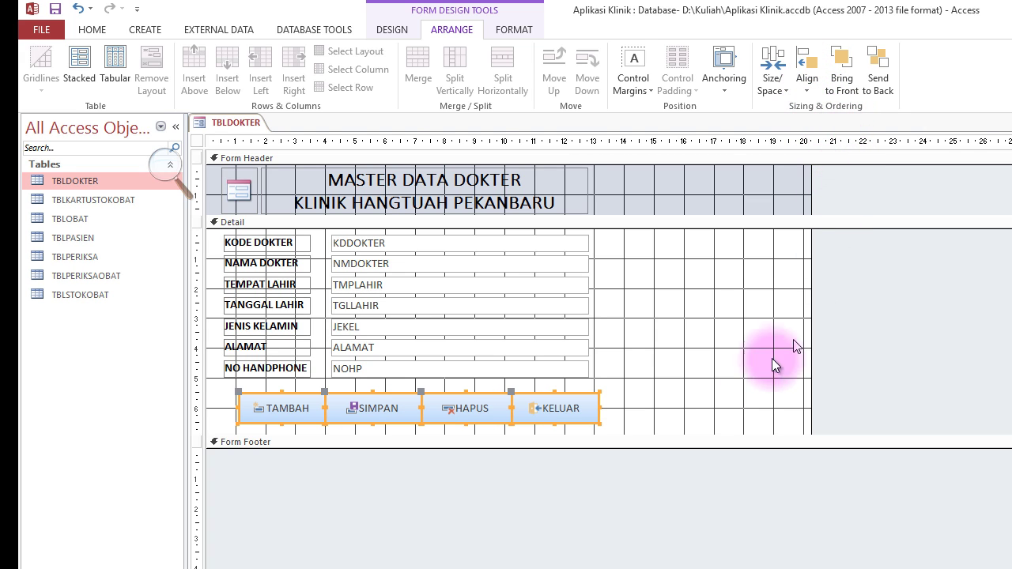
{"action": "left_click", "coordinate": [691, 407]}
Size all four buttons to the shortest button's height.
{"action": "left_click_drag", "start_coordinate": [700, 407], "coordinate": [264, 419]}
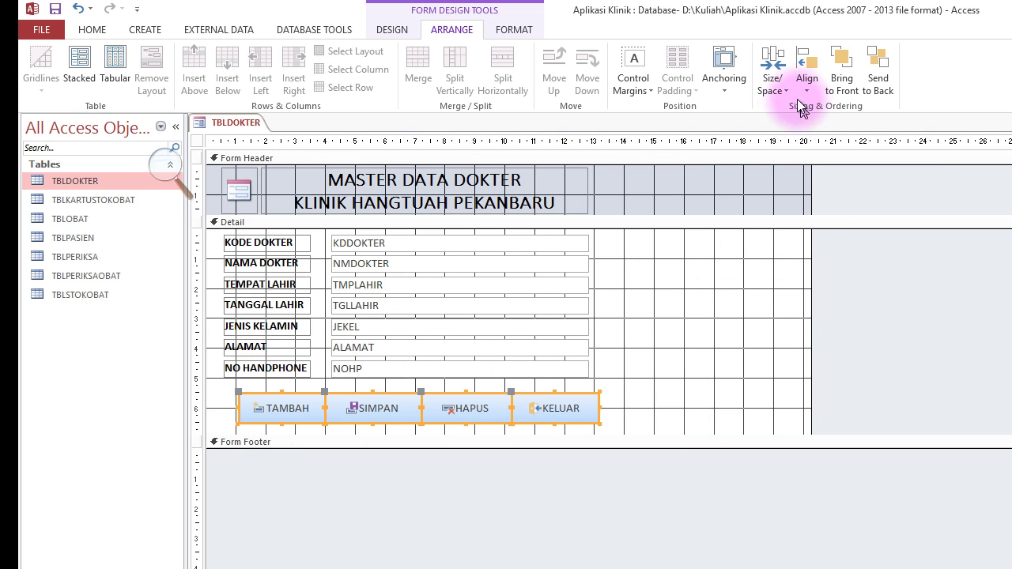
{"action": "left_click", "coordinate": [784, 84]}
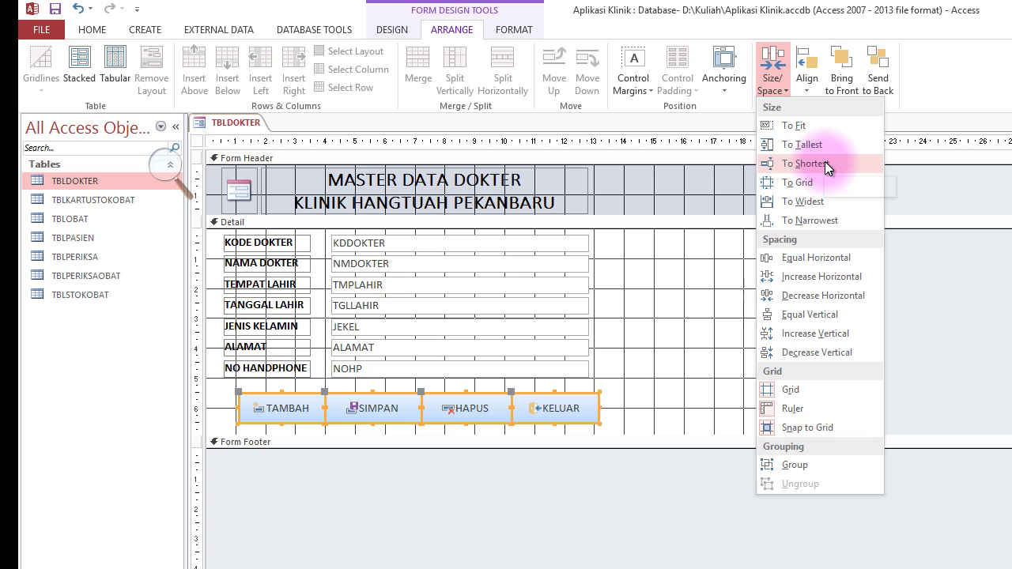
{"action": "left_click", "coordinate": [824, 161]}
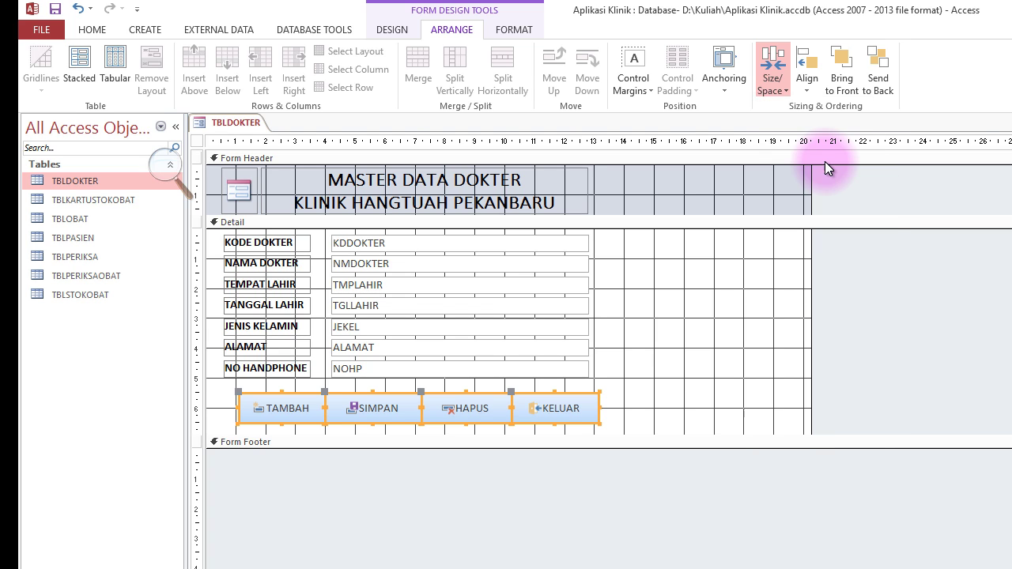
{"action": "left_click", "coordinate": [779, 83]}
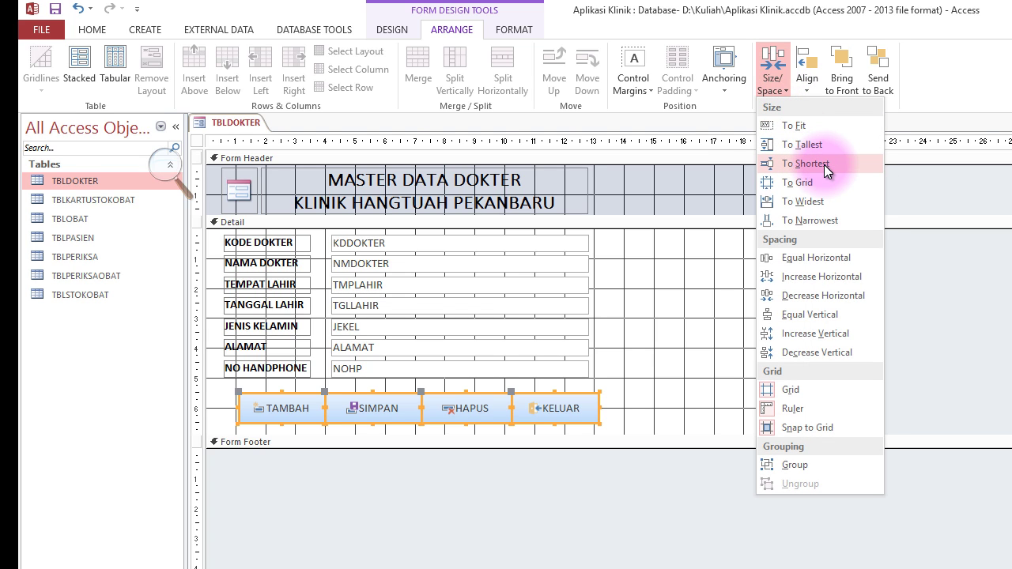
{"action": "left_click", "coordinate": [825, 164]}
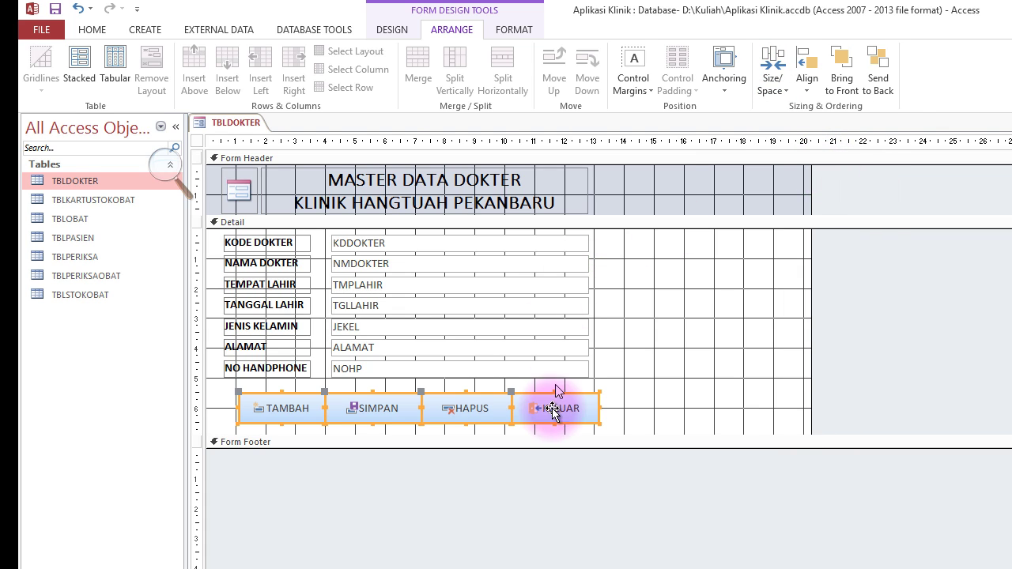
{"action": "left_click", "coordinate": [685, 426]}
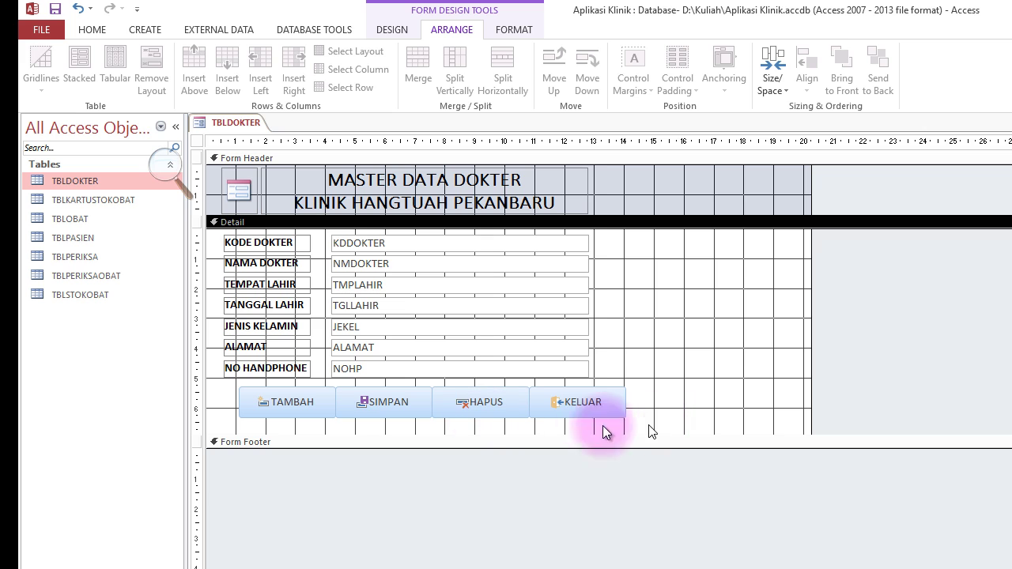
Move TAMBAH, SIMPAN, HAPUS and KELUAR into a column right of the fields.
{"action": "left_click", "coordinate": [295, 405]}
{"action": "left_click_drag", "start_coordinate": [357, 402], "coordinate": [661, 255]}
{"action": "left_click", "coordinate": [379, 401]}
{"action": "left_click_drag", "start_coordinate": [380, 402], "coordinate": [660, 289]}
{"action": "left_click_drag", "start_coordinate": [444, 400], "coordinate": [646, 335]}
{"action": "left_click_drag", "start_coordinate": [552, 407], "coordinate": [647, 380]}
Left-align the stacked buttons, stack them top to bottom, and increase their vertical spacing.
{"action": "left_click_drag", "start_coordinate": [739, 407], "coordinate": [671, 259]}
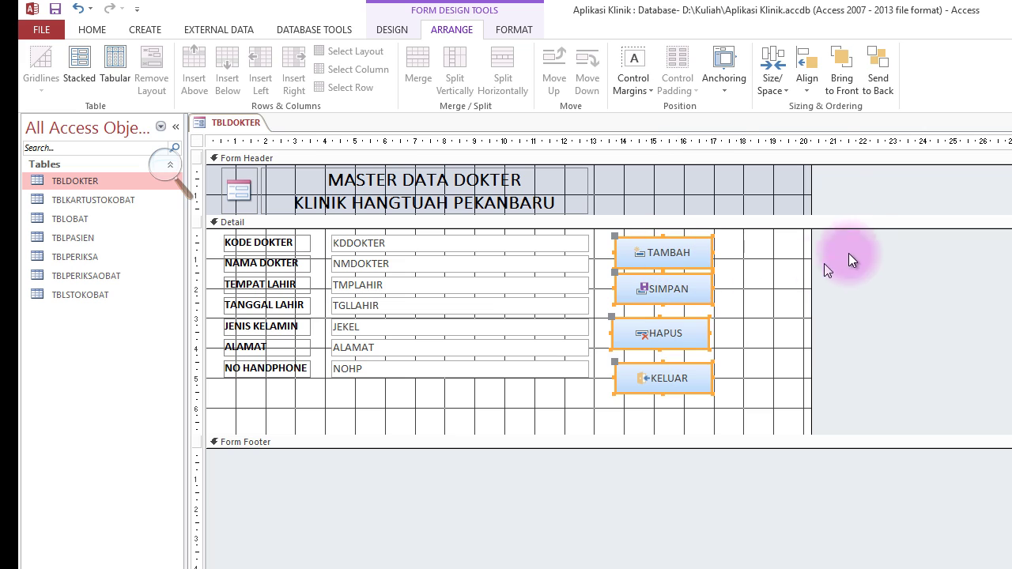
{"action": "left_click", "coordinate": [814, 93]}
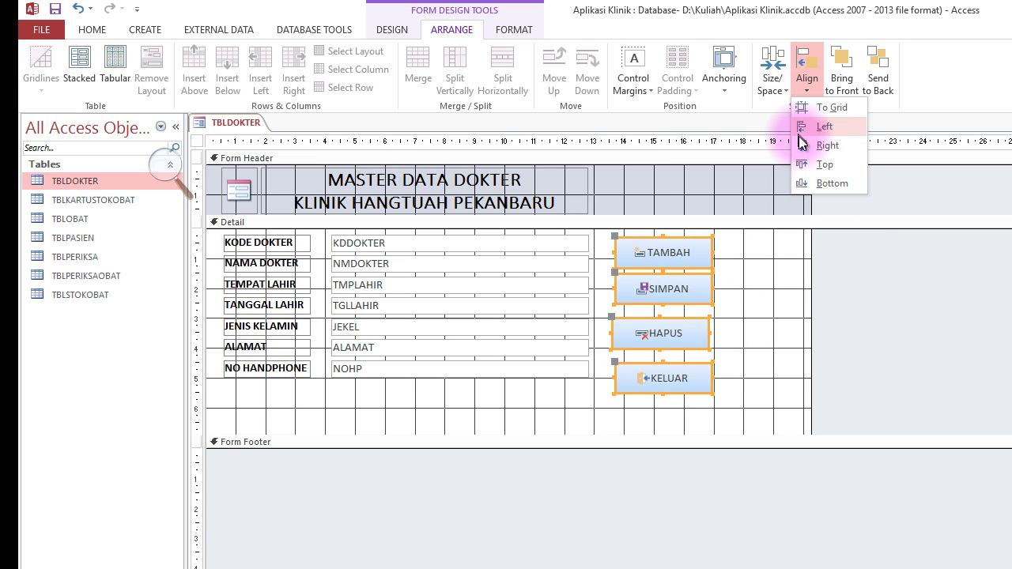
{"action": "left_click", "coordinate": [823, 127]}
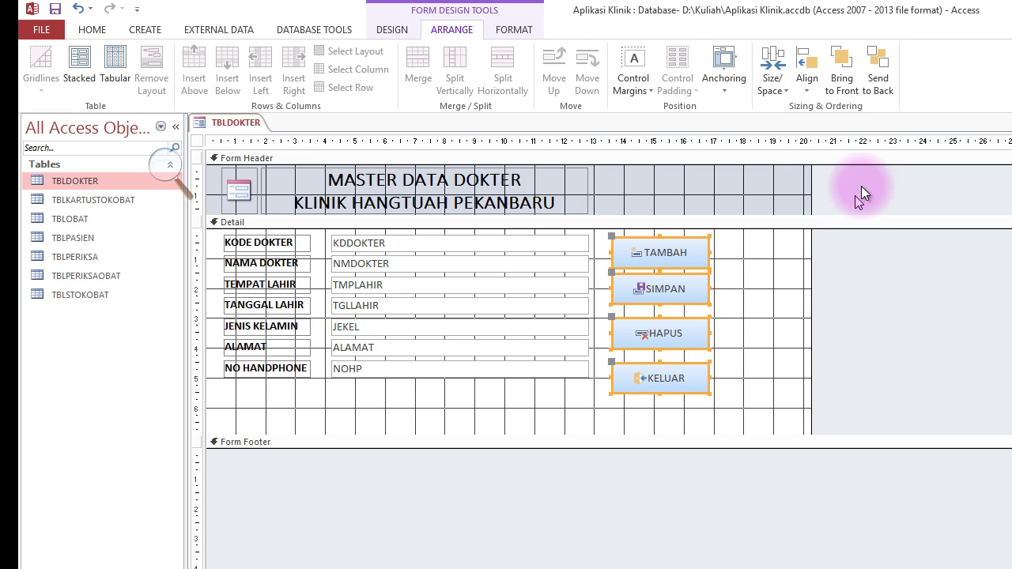
{"action": "left_click", "coordinate": [775, 82]}
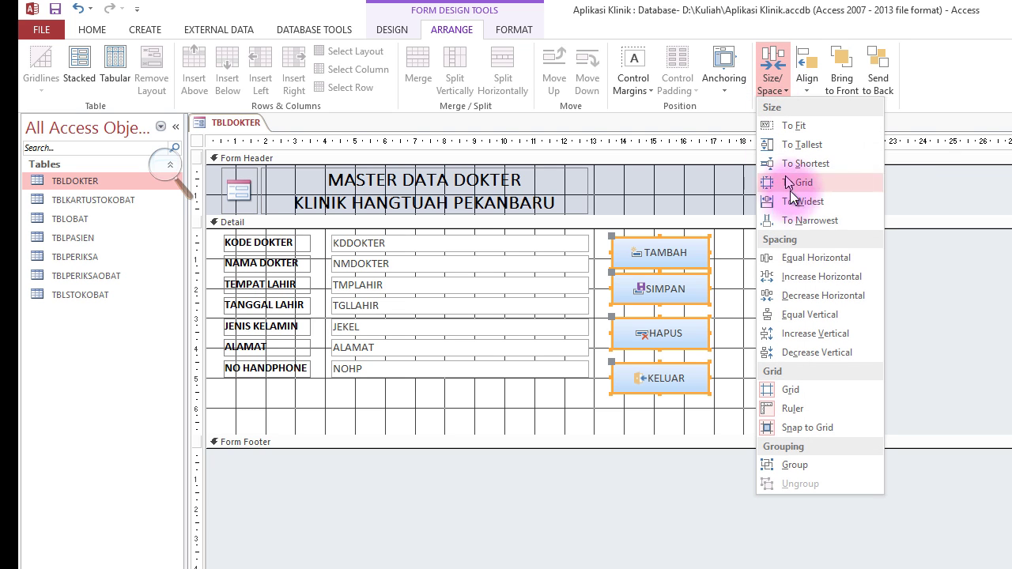
{"action": "left_click", "coordinate": [812, 82]}
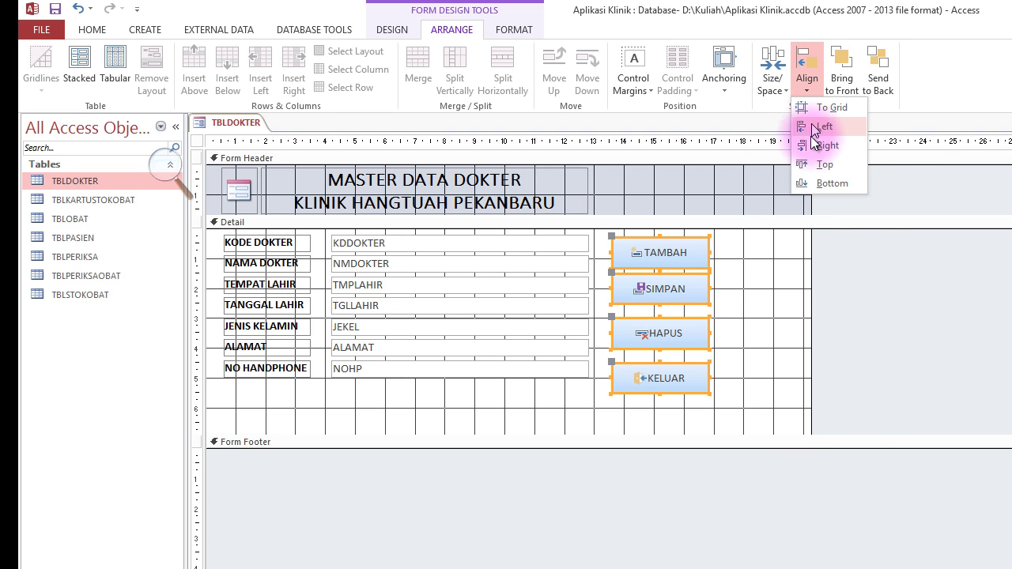
{"action": "left_click", "coordinate": [820, 163]}
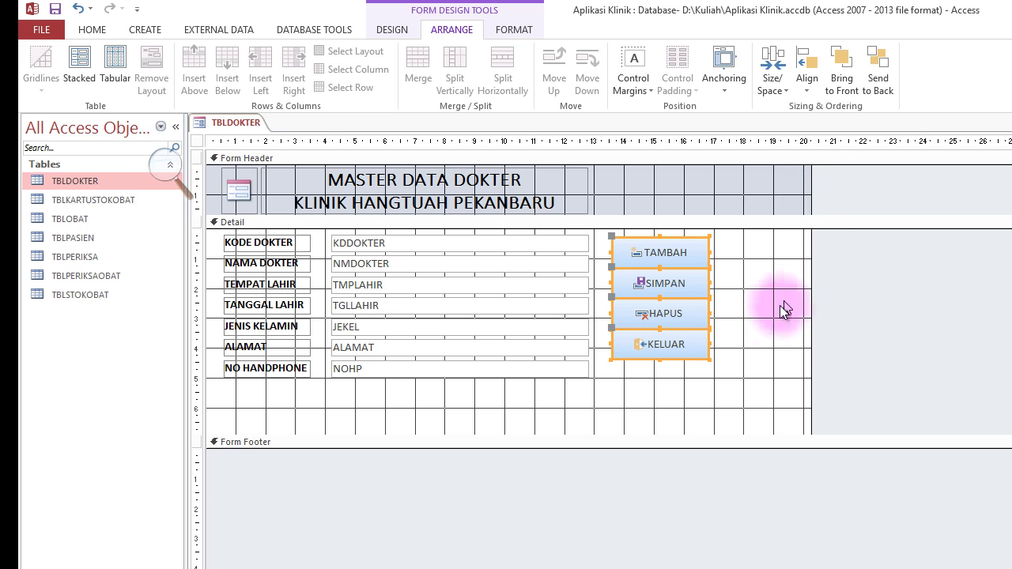
{"action": "left_click", "coordinate": [775, 88]}
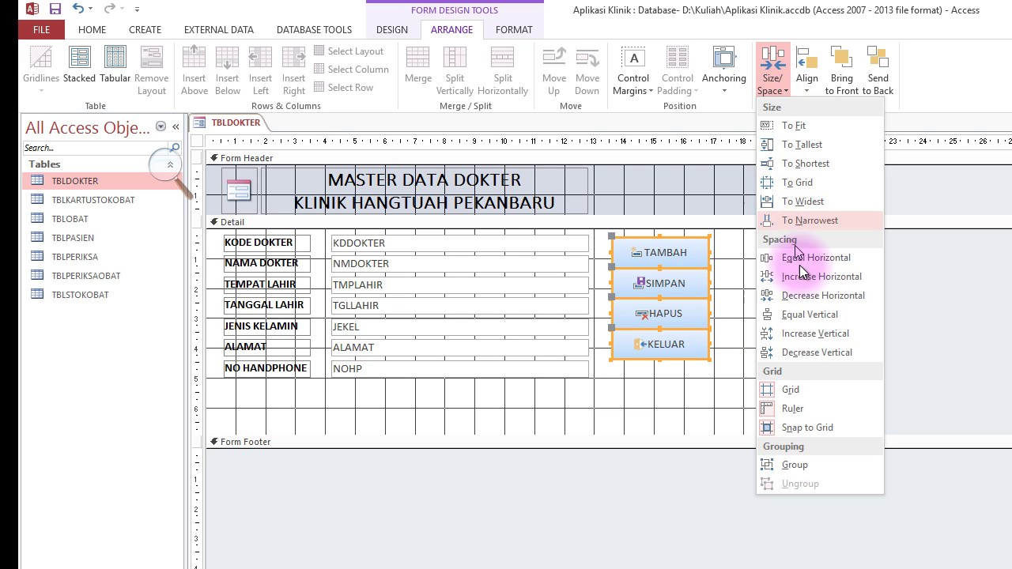
{"action": "left_click", "coordinate": [846, 339]}
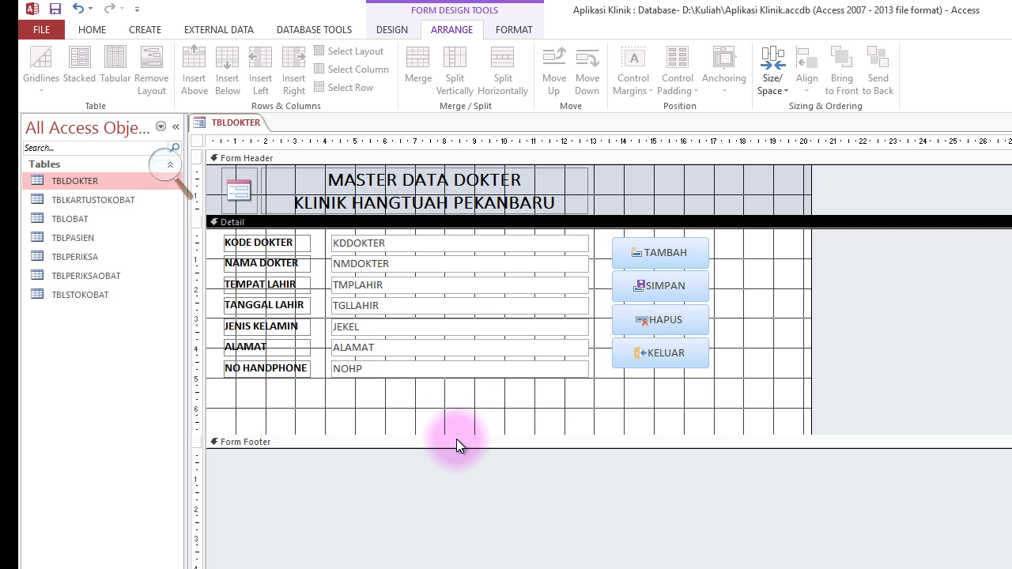
Drag the Detail section's bottom up below the fields and stretch the header title across the form.
{"action": "left_click_drag", "start_coordinate": [458, 435], "coordinate": [466, 392]}
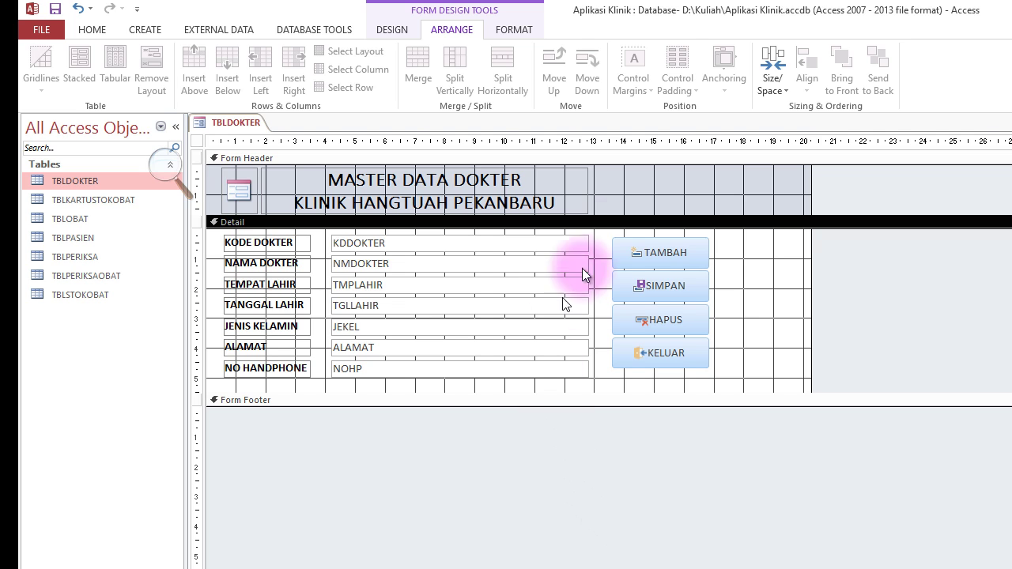
{"action": "left_click", "coordinate": [561, 185]}
{"action": "left_click_drag", "start_coordinate": [589, 187], "coordinate": [802, 188]}
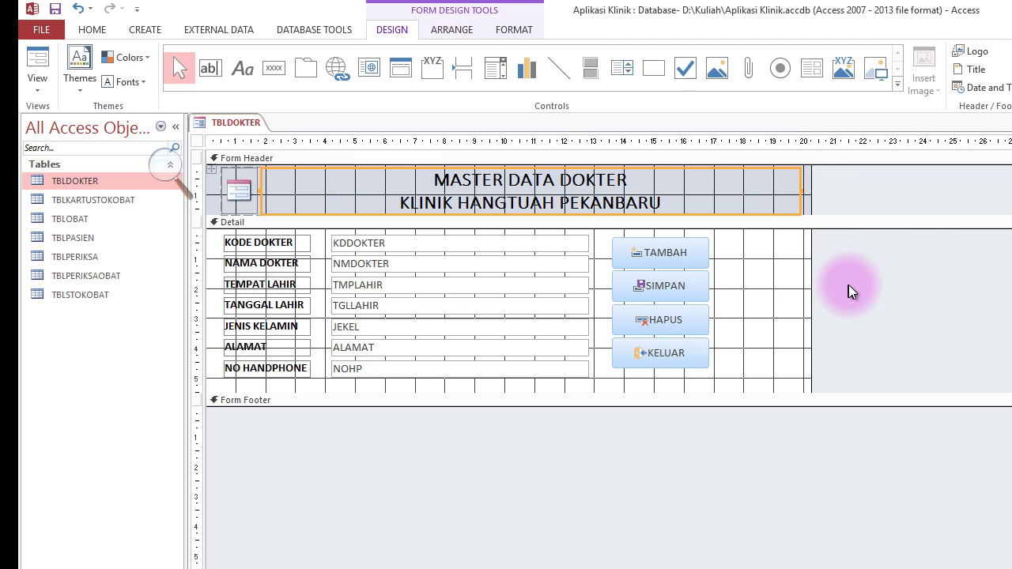
Switch to the form and fill the first doctor record, typing 'MAR' in TEMPAT LAHIR.
{"action": "left_click", "coordinate": [36, 64]}
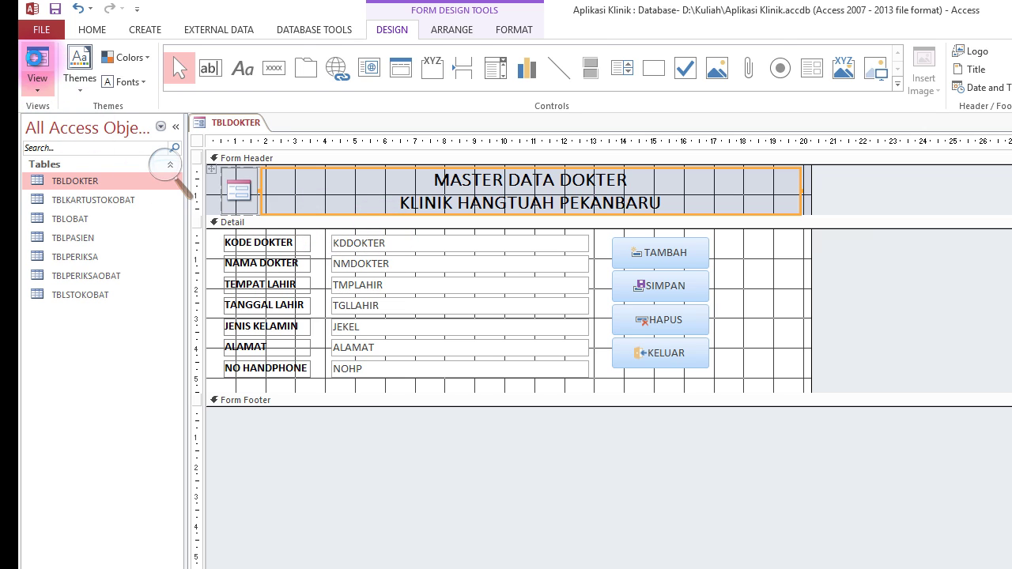
{"action": "left_click", "coordinate": [385, 196]}
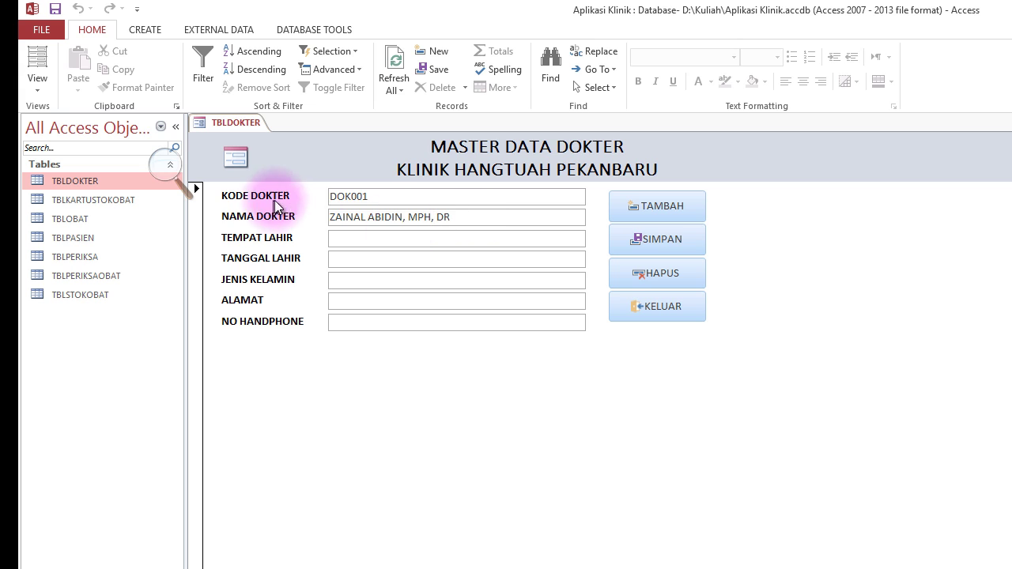
{"action": "left_click", "coordinate": [467, 218]}
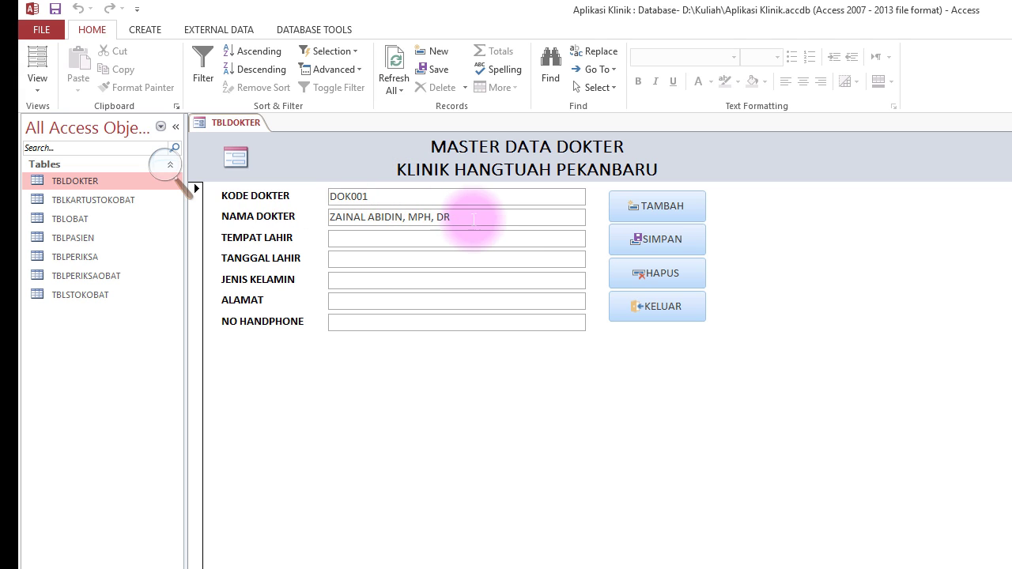
{"action": "left_click", "coordinate": [301, 219]}
{"action": "left_click", "coordinate": [427, 240]}
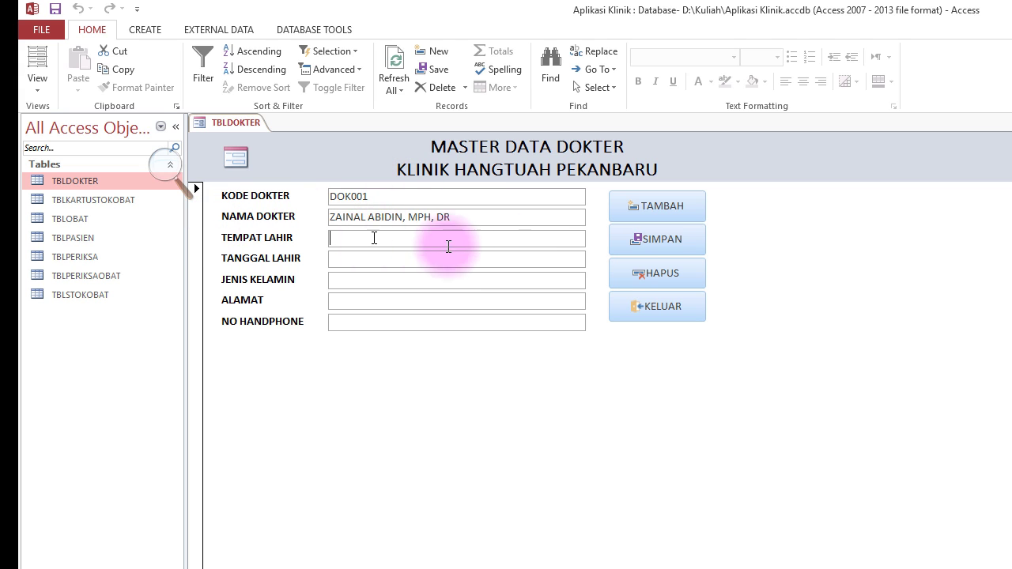
{"action": "type", "text": "MARAPALAM"}
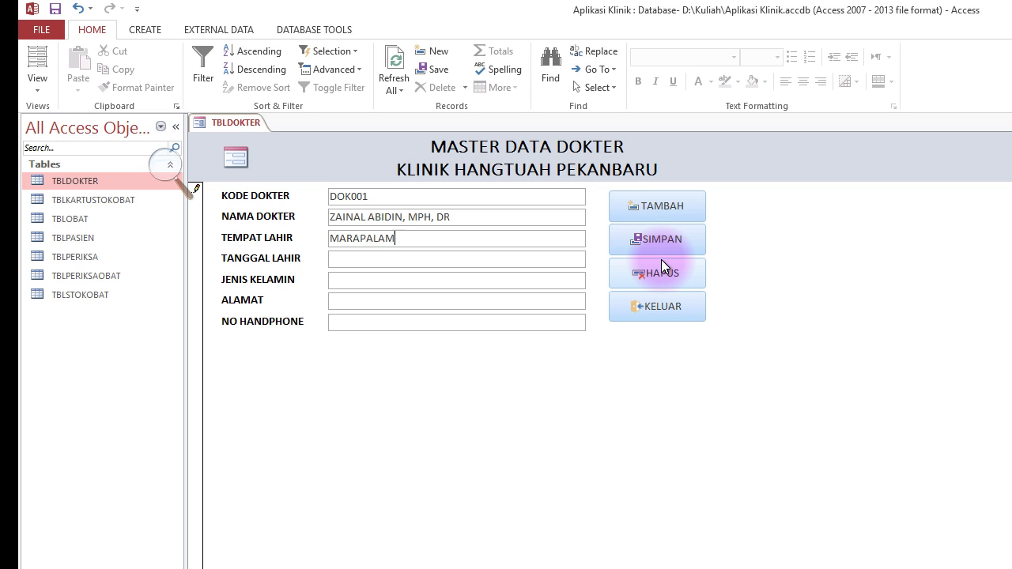
{"action": "key", "text": "Tab"}
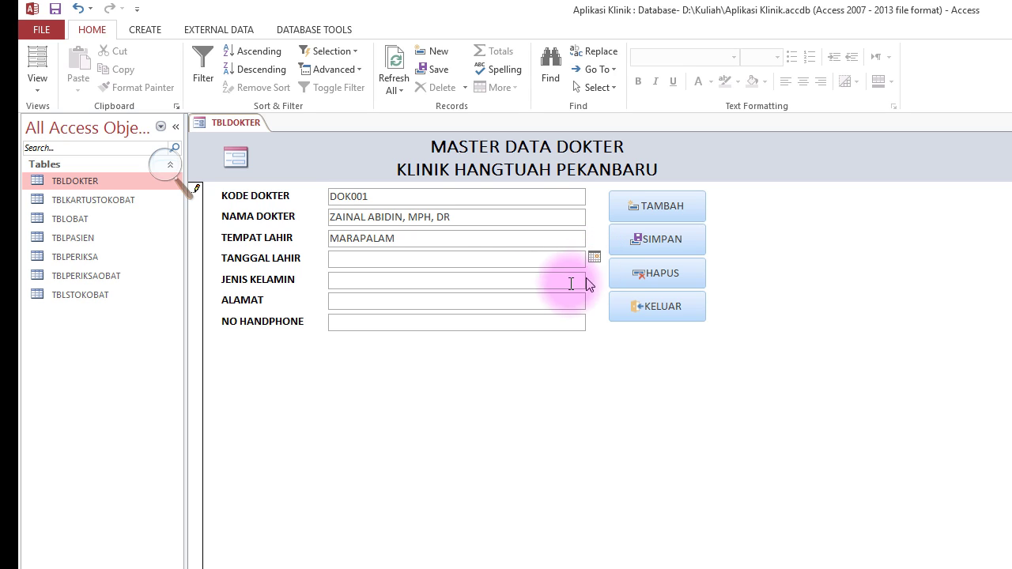
{"action": "left_click", "coordinate": [525, 264]}
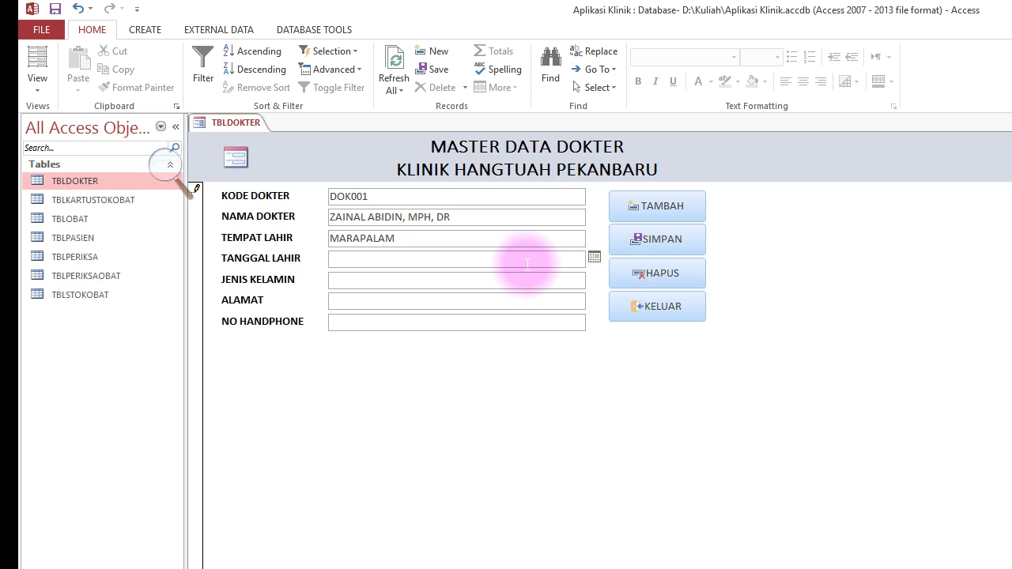
{"action": "left_click", "coordinate": [594, 256]}
{"action": "left_click", "coordinate": [511, 384]}
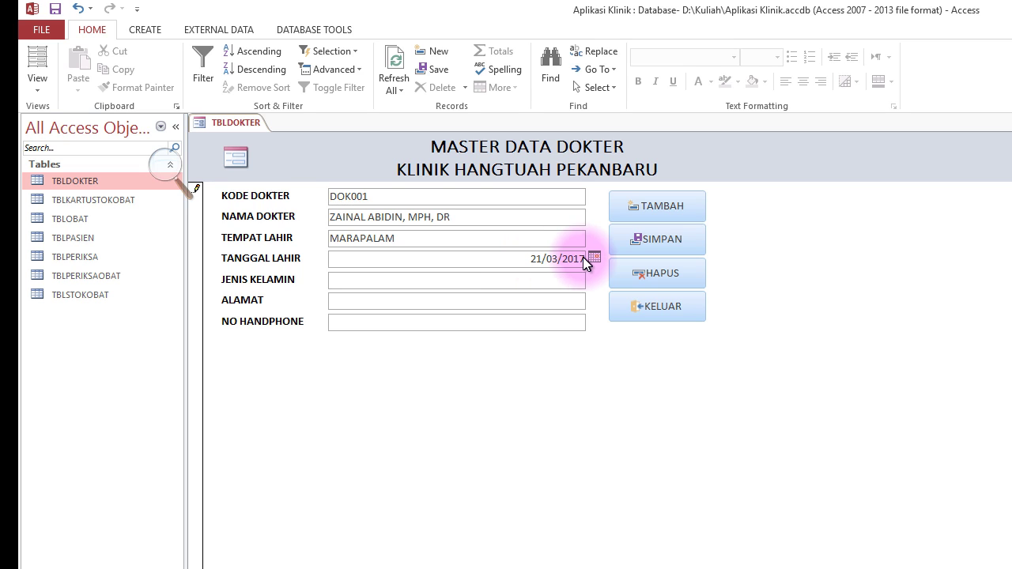
{"action": "double_click", "coordinate": [536, 257]}
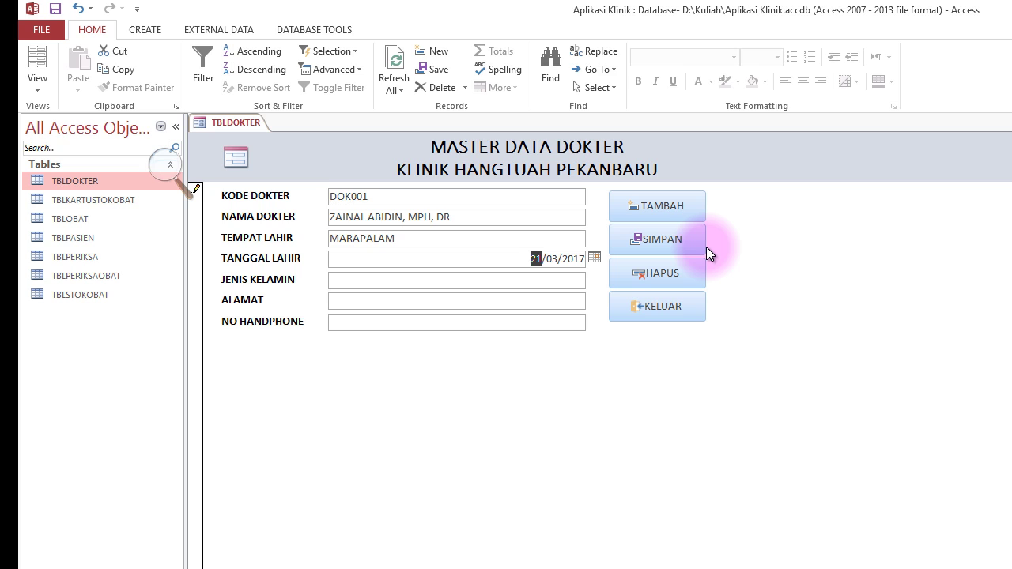
{"action": "type", "text": "02"}
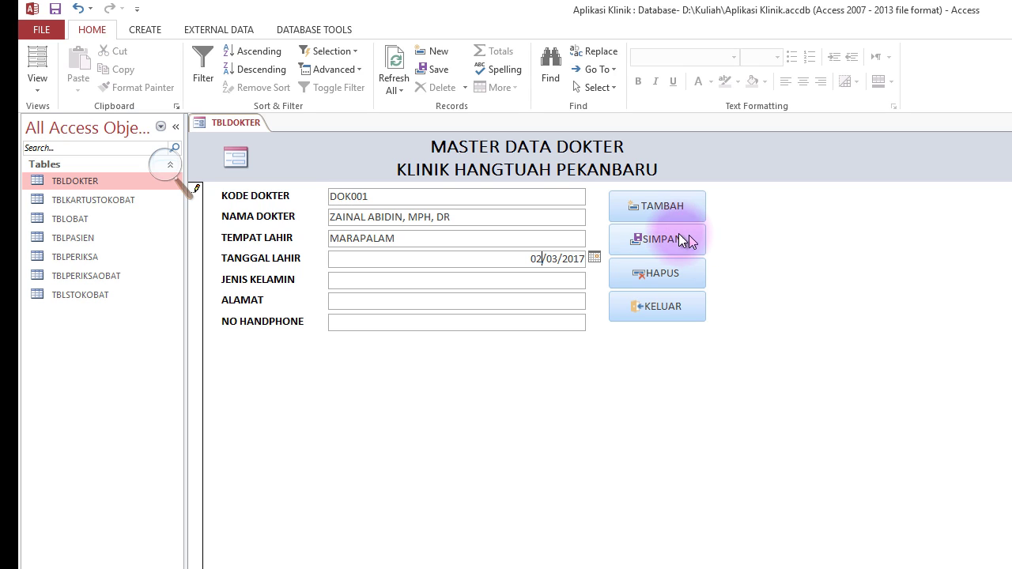
{"action": "double_click", "coordinate": [552, 259]}
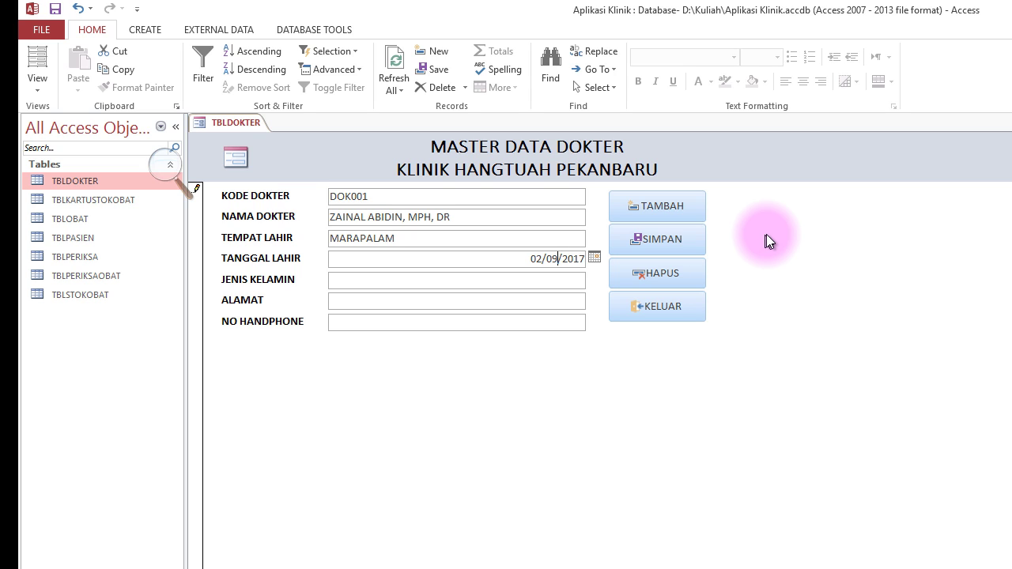
{"action": "double_click", "coordinate": [572, 259]}
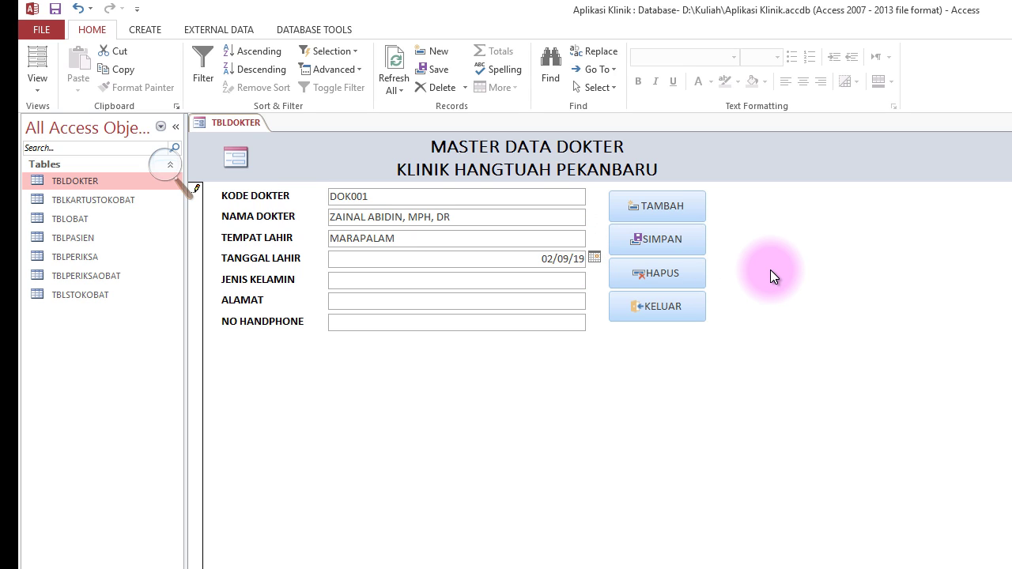
{"action": "left_click", "coordinate": [562, 280]}
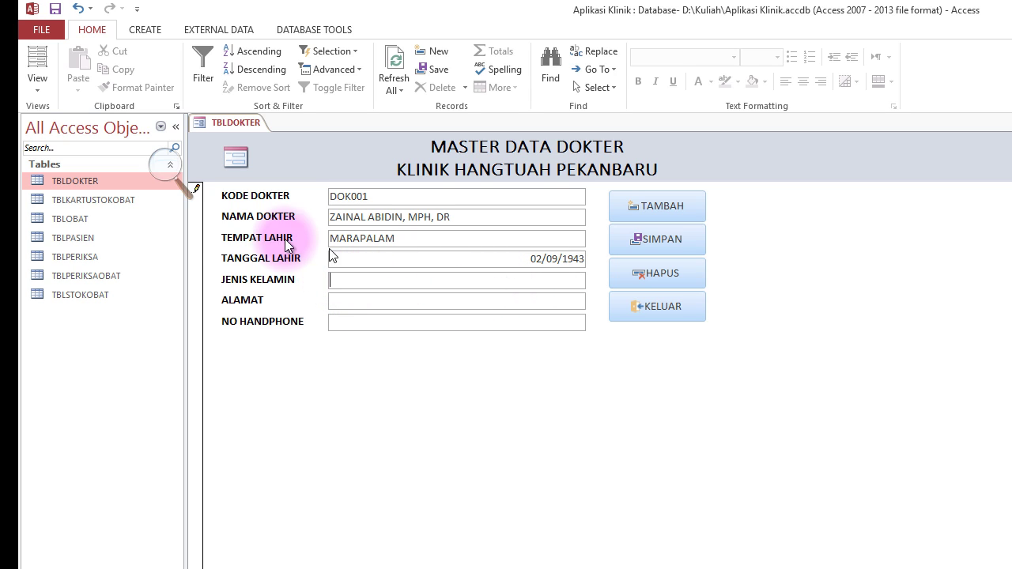
{"action": "left_click", "coordinate": [448, 286]}
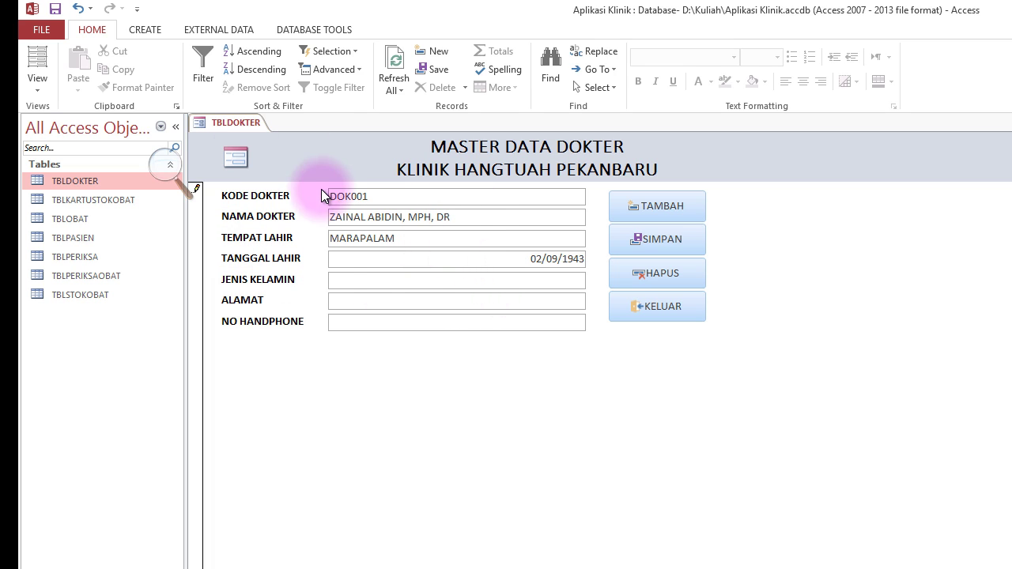
Save the doctor form under the name FORM DOKTER.
{"action": "left_click", "coordinate": [31, 89]}
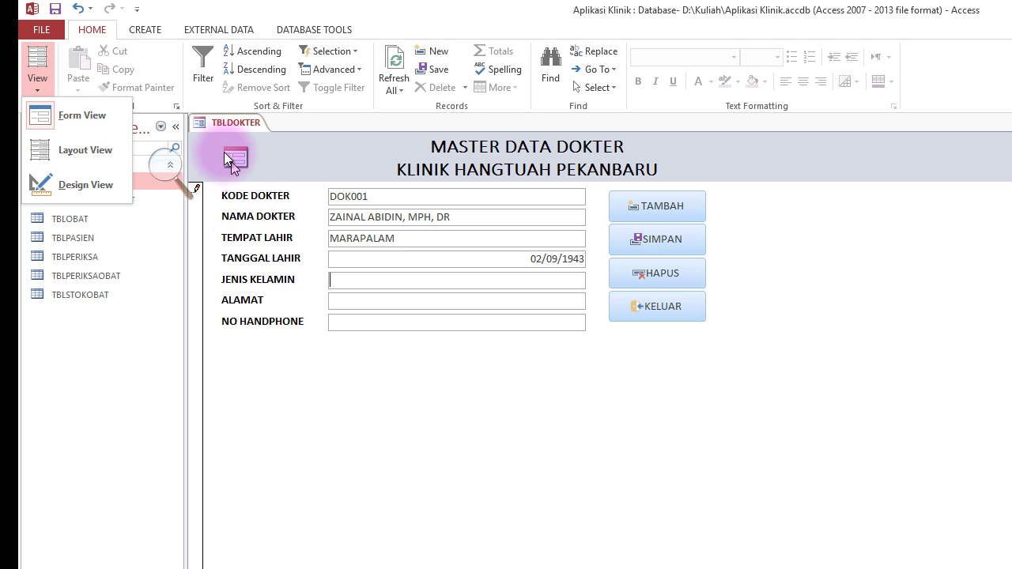
{"action": "left_click", "coordinate": [55, 9]}
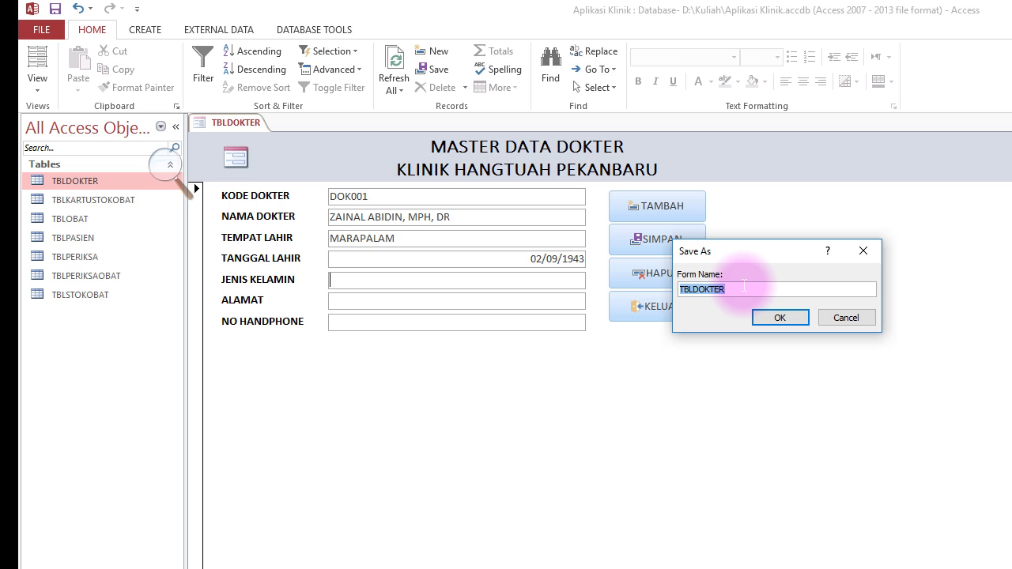
{"action": "type", "text": "FORM"}
{"action": "key", "text": "Return"}
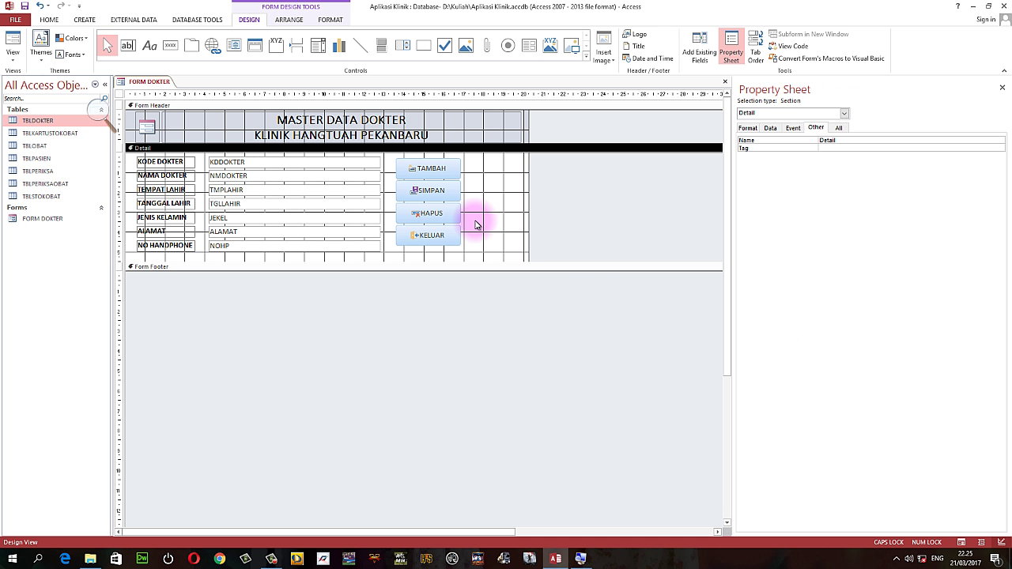
Change the JEKEL field on the form into a combo box.
{"action": "left_click", "coordinate": [343, 215]}
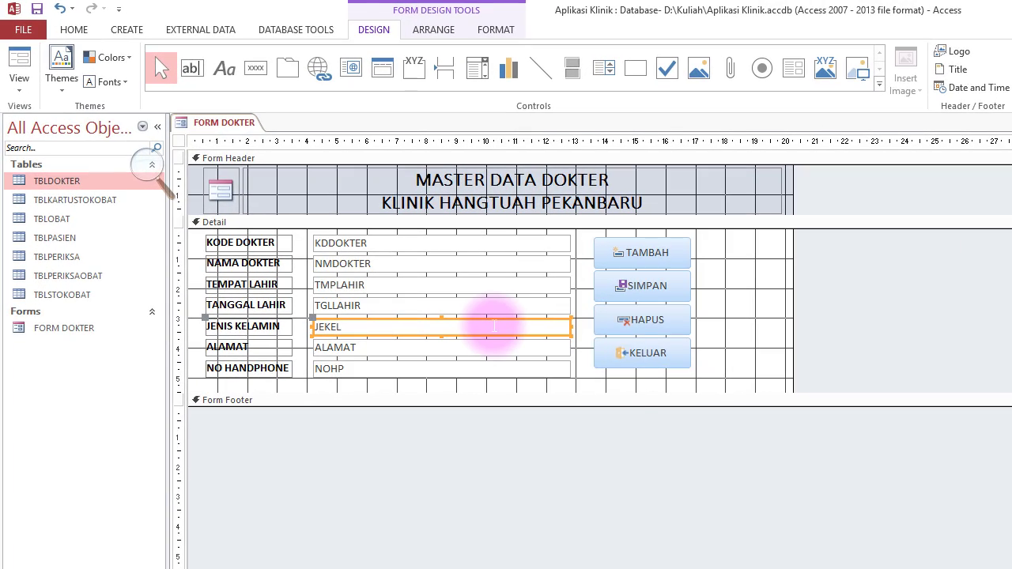
{"action": "right_click", "coordinate": [495, 326]}
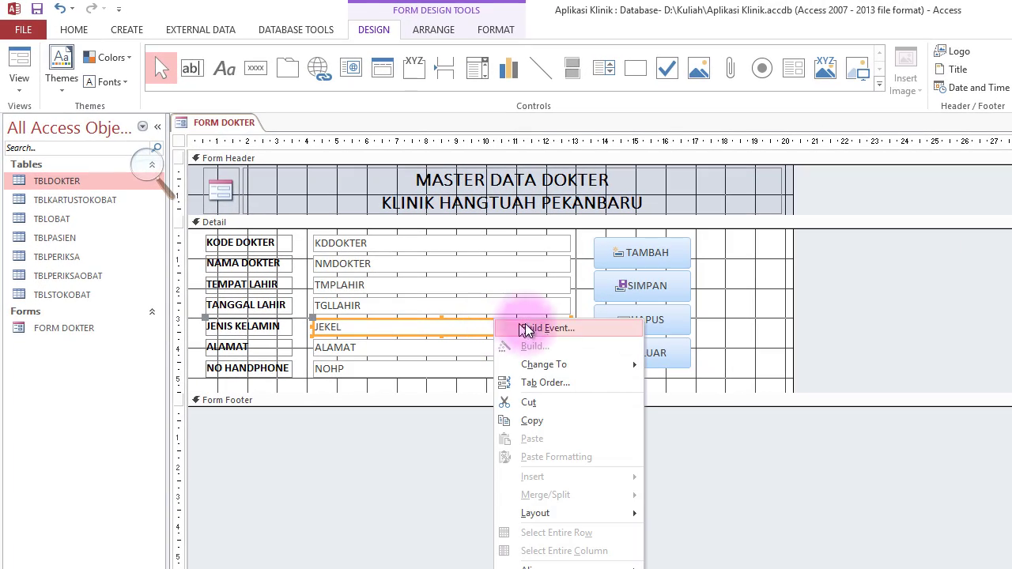
{"action": "mouse_move", "coordinate": [580, 361]}
{"action": "left_click", "coordinate": [692, 402]}
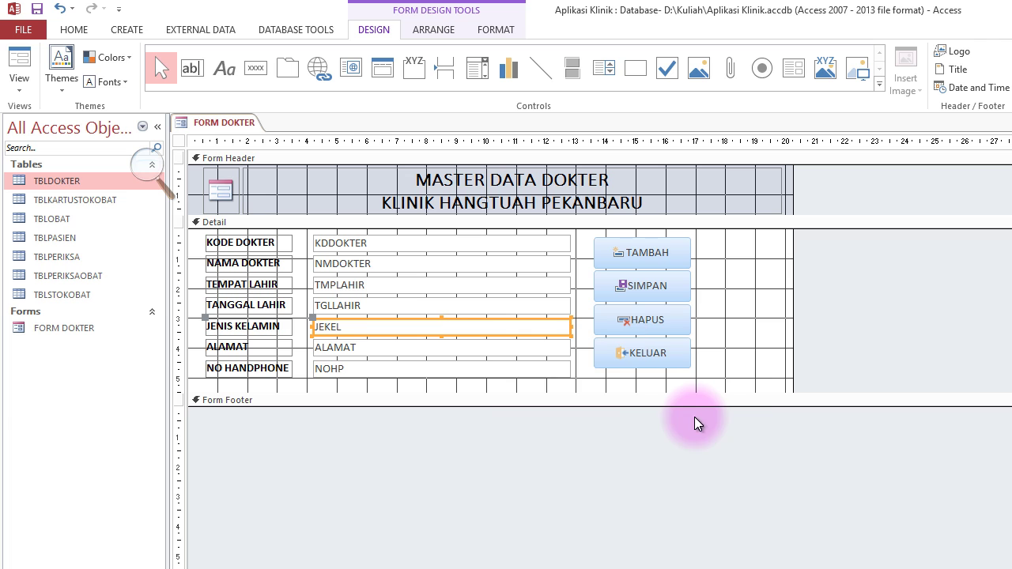
In the combo box's Data properties, set Row Source Type to Value List.
{"action": "key", "text": "F4"}
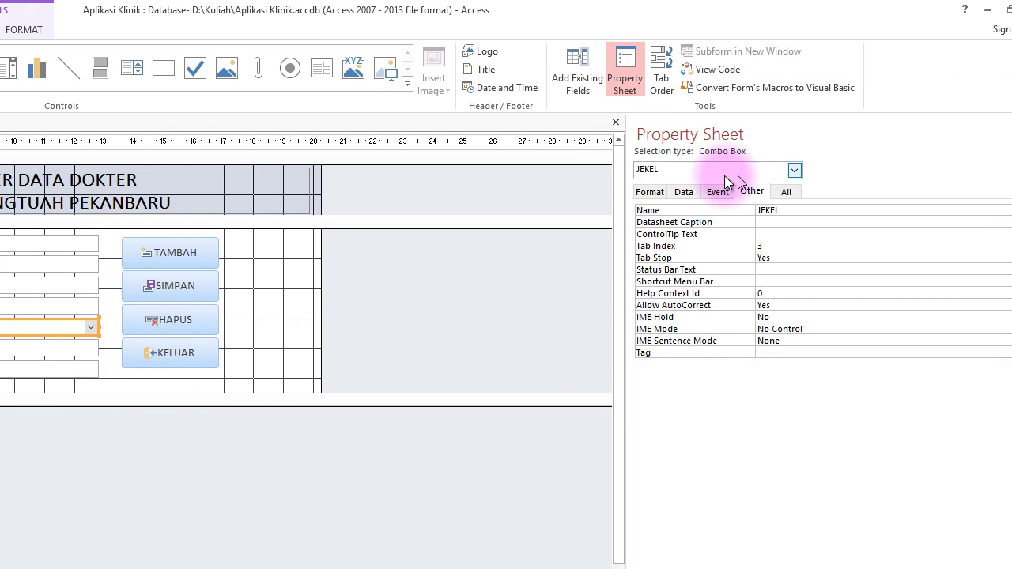
{"action": "left_click", "coordinate": [650, 192]}
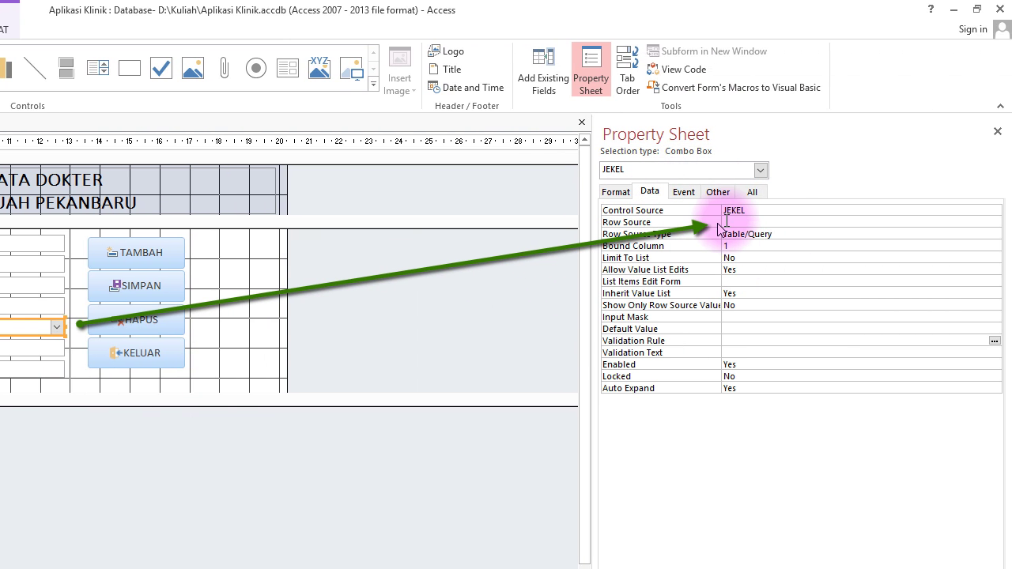
{"action": "left_click", "coordinate": [729, 222]}
{"action": "left_click", "coordinate": [981, 224]}
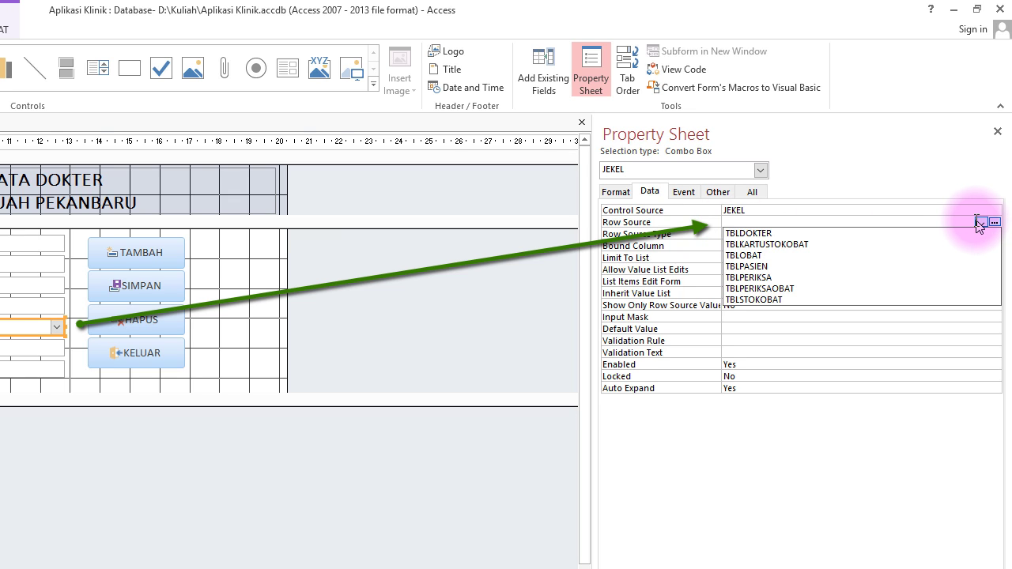
{"action": "left_click", "coordinate": [807, 234]}
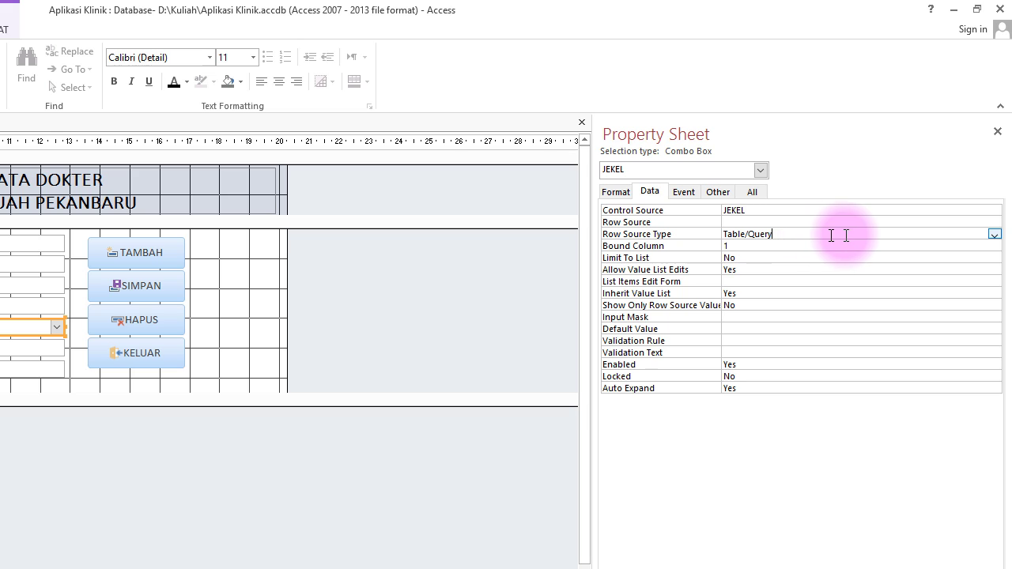
{"action": "left_click", "coordinate": [994, 234]}
{"action": "left_click", "coordinate": [944, 256]}
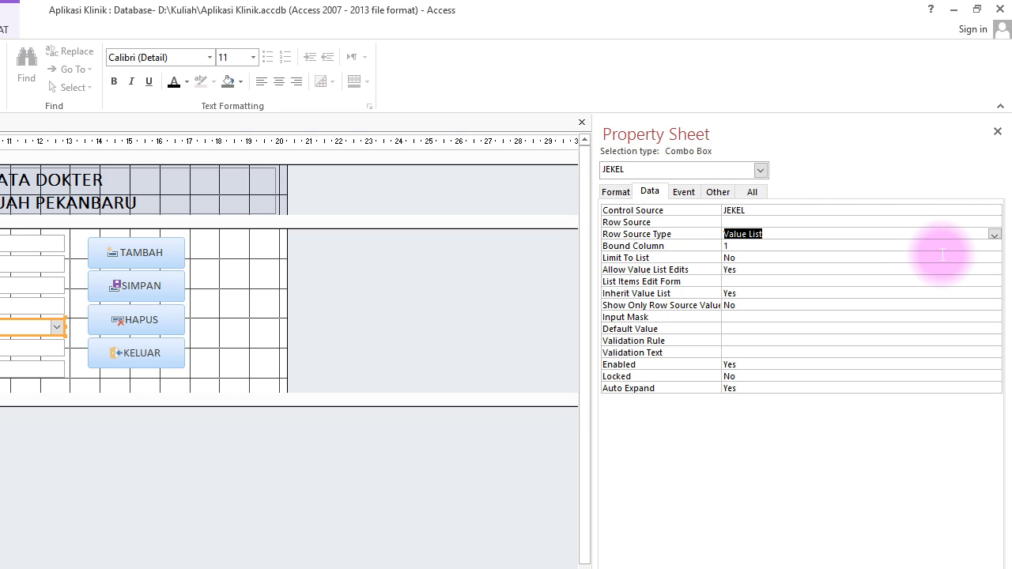
{"action": "left_click", "coordinate": [788, 222]}
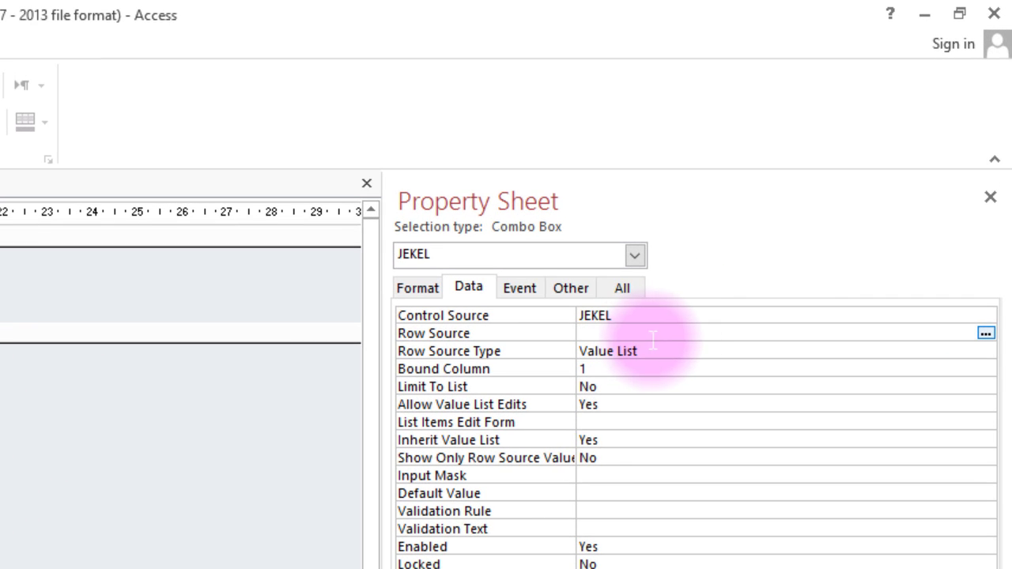
List Laki-Laki and Perempuan as the JEKEL values, then try the dropdown in Form view.
{"action": "left_click", "coordinate": [985, 334]}
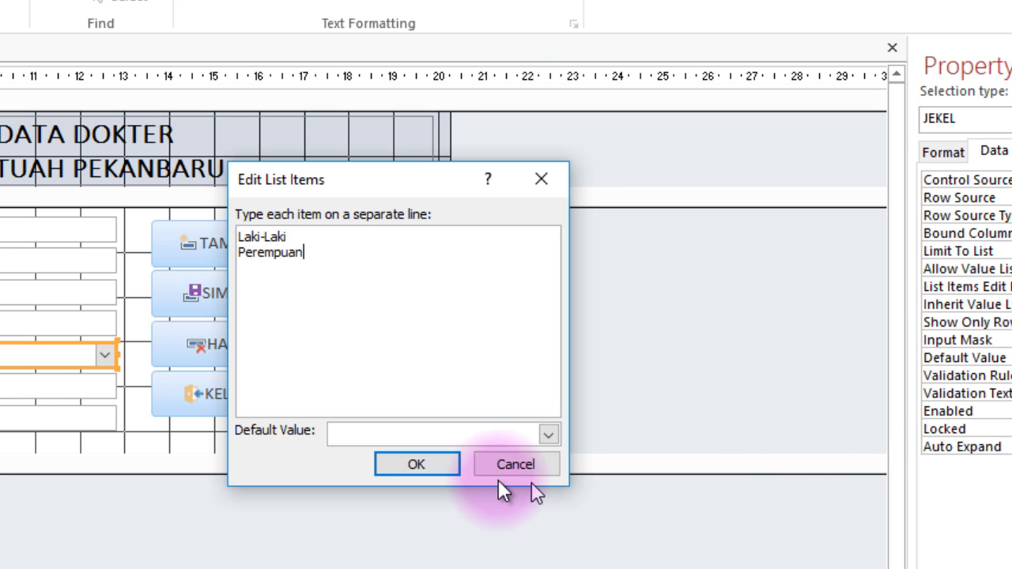
{"action": "left_click", "coordinate": [400, 464]}
{"action": "left_click", "coordinate": [19, 63]}
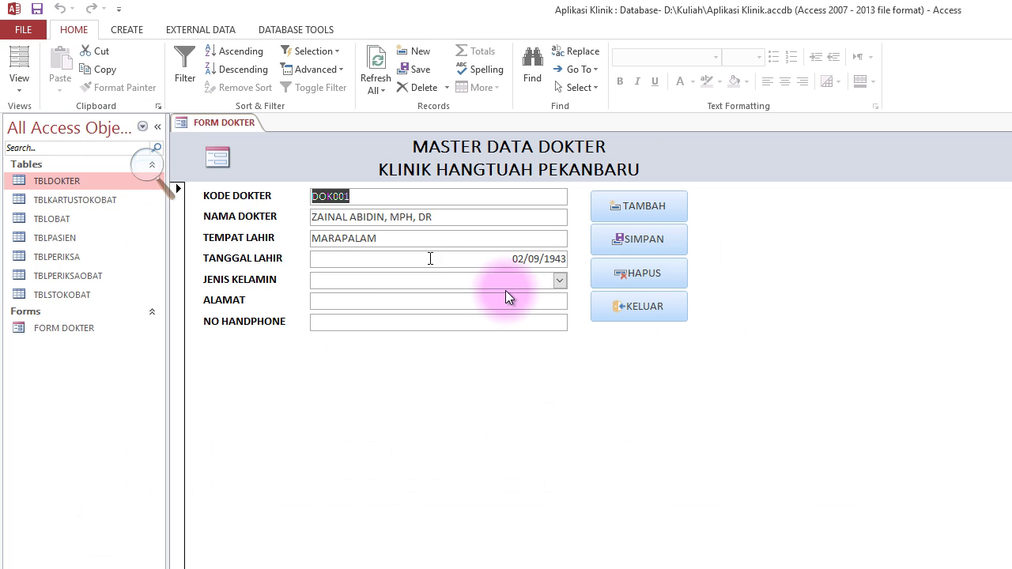
{"action": "left_click", "coordinate": [560, 281]}
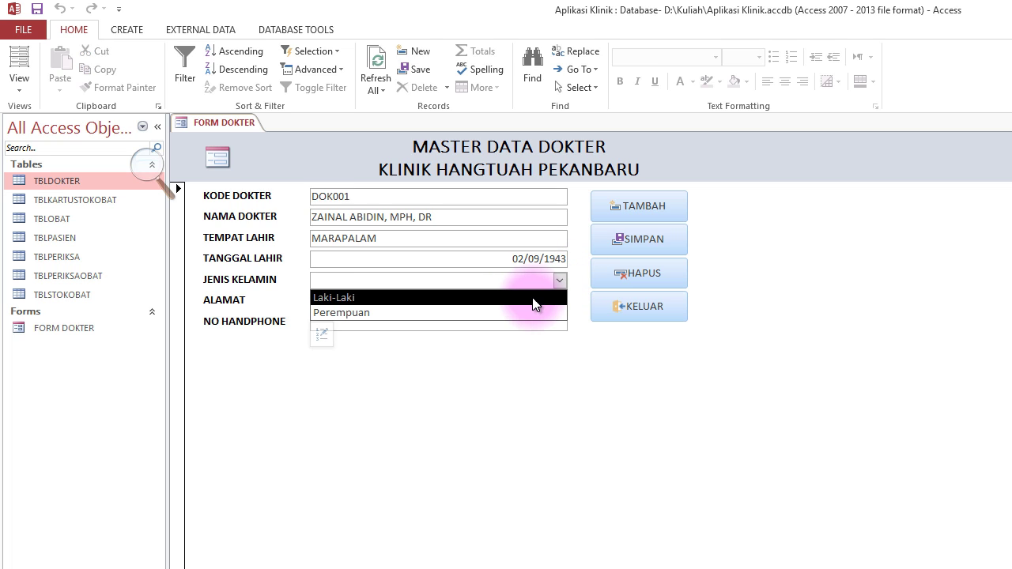
Set DOK001 to Laki-Laki, fill address Panam and phone, save it, and start a new record.
{"action": "left_click", "coordinate": [538, 295]}
{"action": "left_click", "coordinate": [408, 300]}
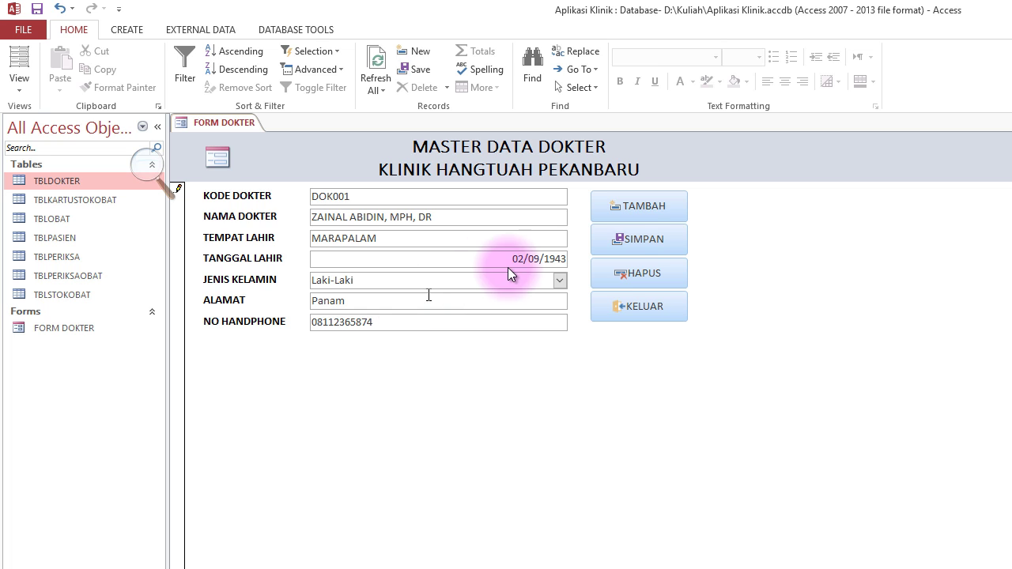
{"action": "left_click", "coordinate": [637, 237]}
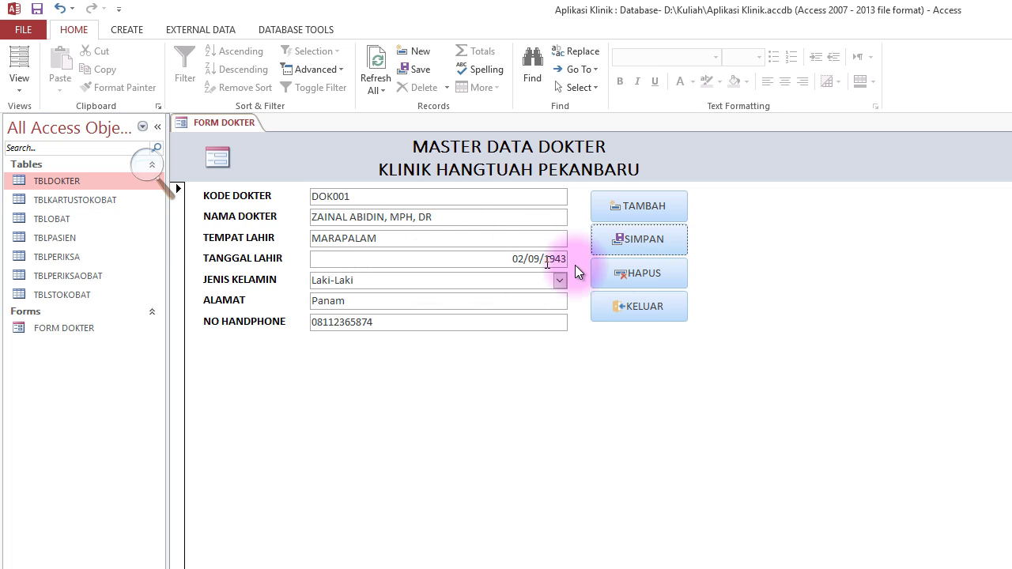
{"action": "left_click", "coordinate": [659, 208]}
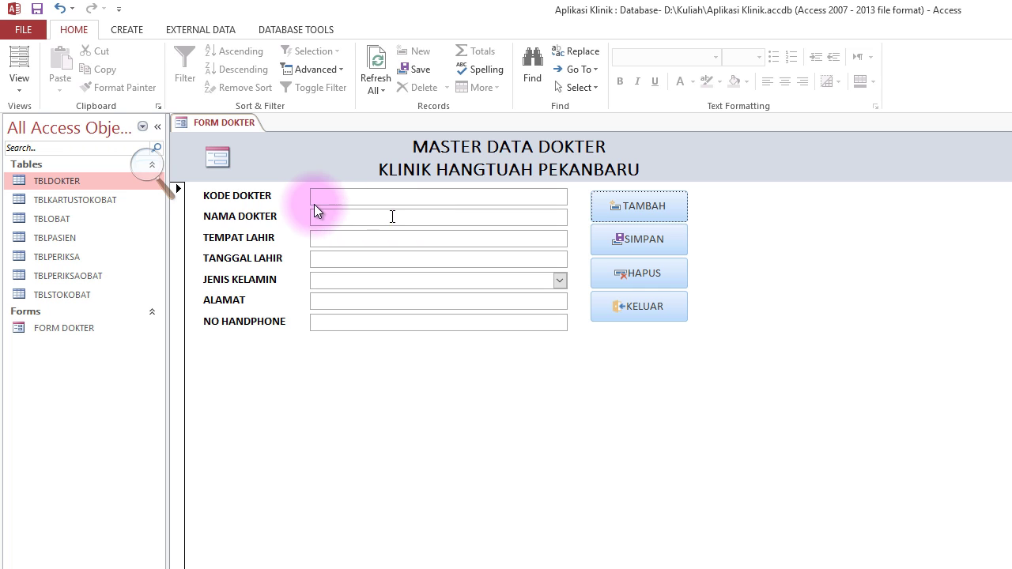
{"action": "double_click", "coordinate": [72, 180]}
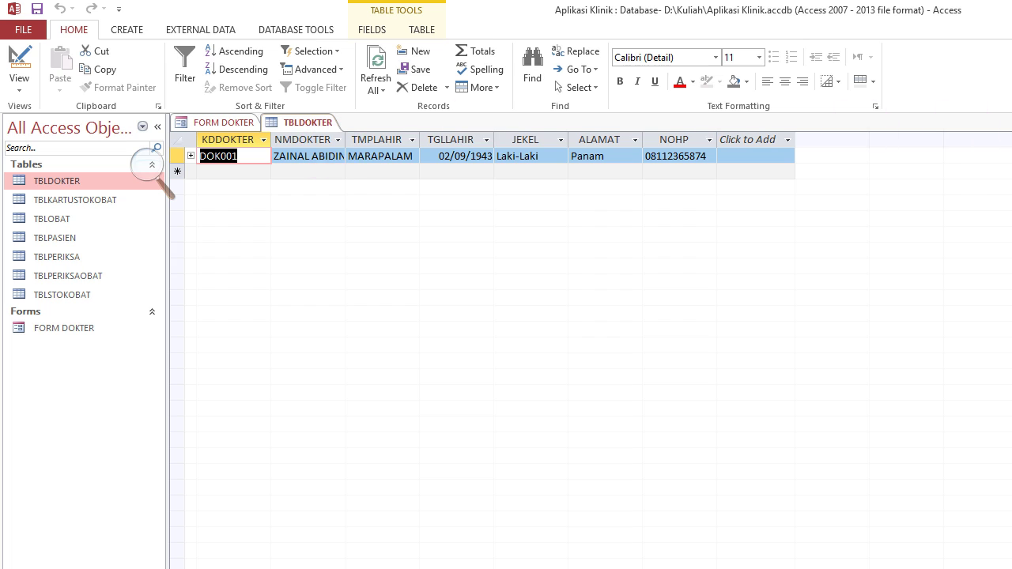
{"action": "key", "text": "ctrl+w"}
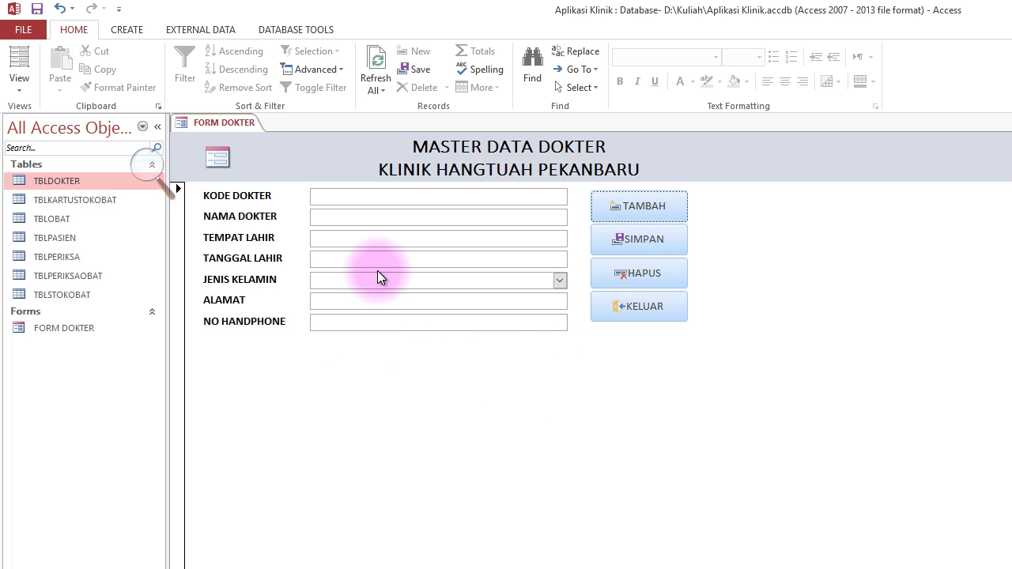
{"action": "left_click", "coordinate": [19, 87]}
In Design view, set the whole form's Default View to Split Form.
{"action": "left_click", "coordinate": [31, 181]}
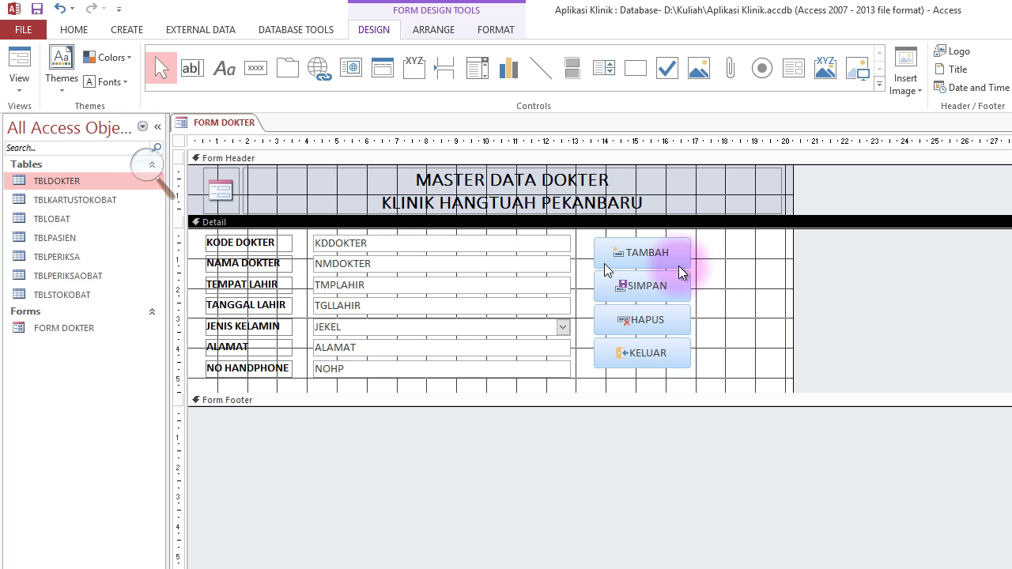
{"action": "left_click", "coordinate": [1011, 71]}
{"action": "left_click", "coordinate": [1011, 71]}
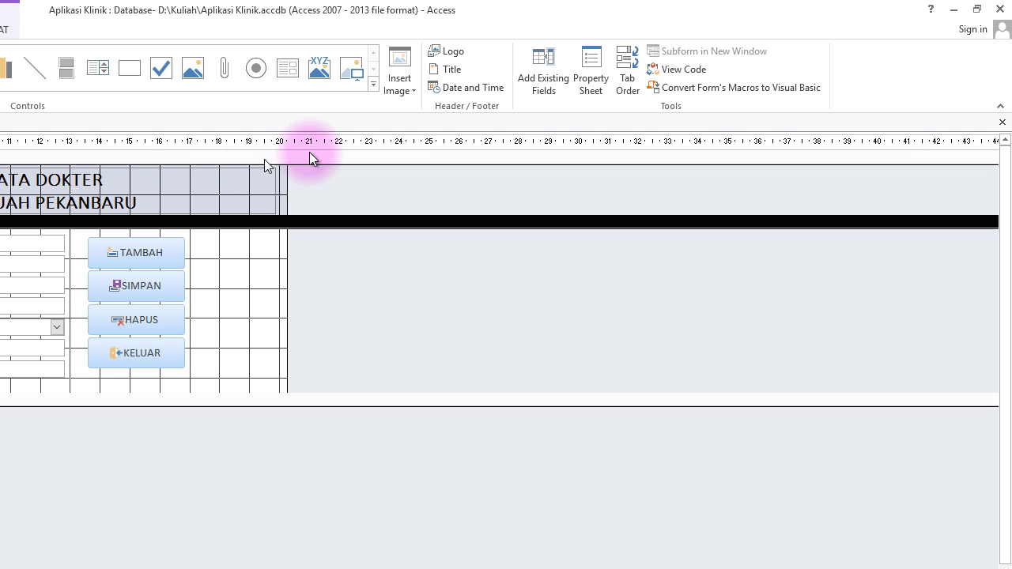
{"action": "left_click", "coordinate": [591, 67]}
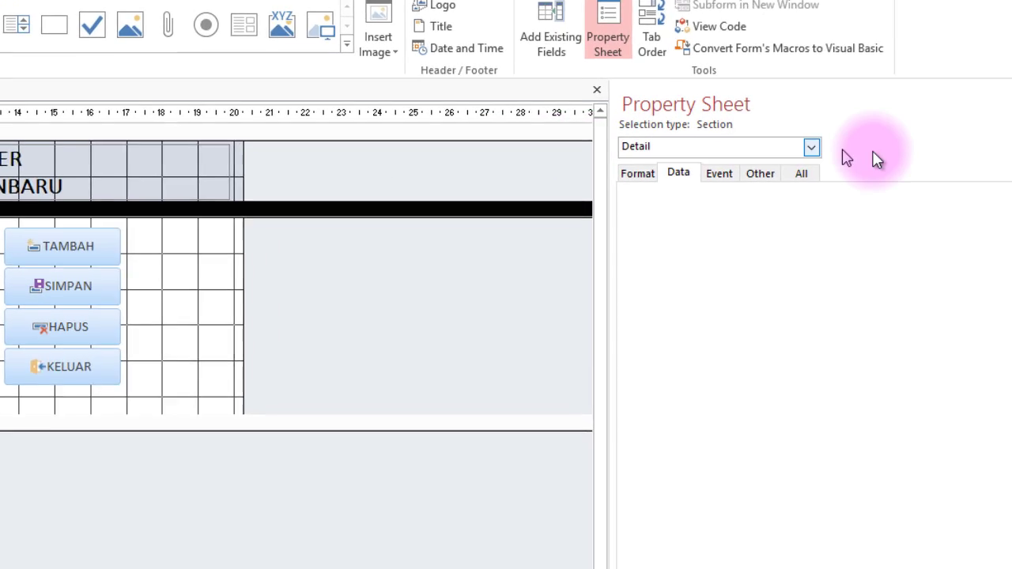
{"action": "left_click", "coordinate": [811, 147]}
{"action": "left_click", "coordinate": [753, 204]}
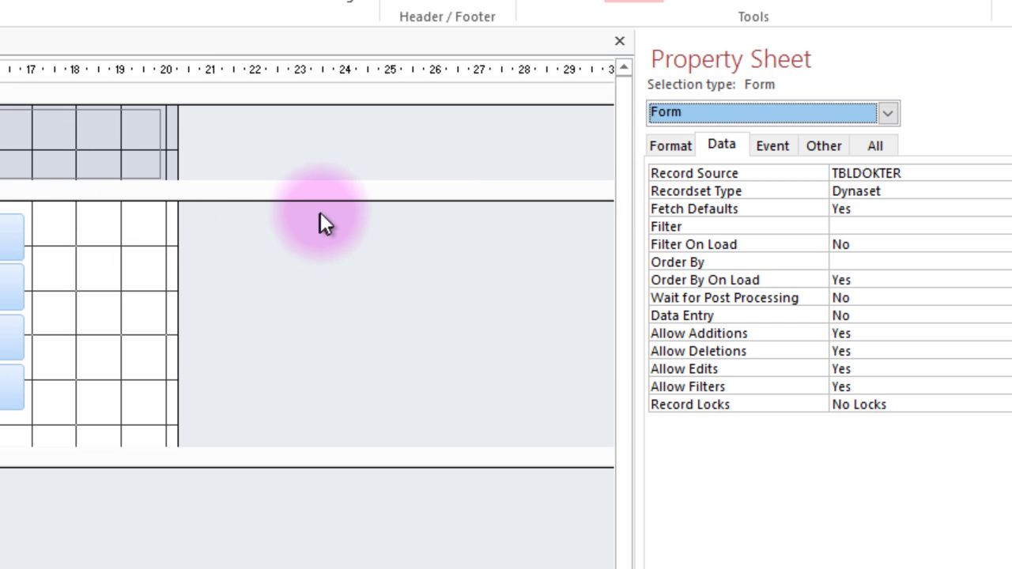
{"action": "left_click", "coordinate": [681, 146]}
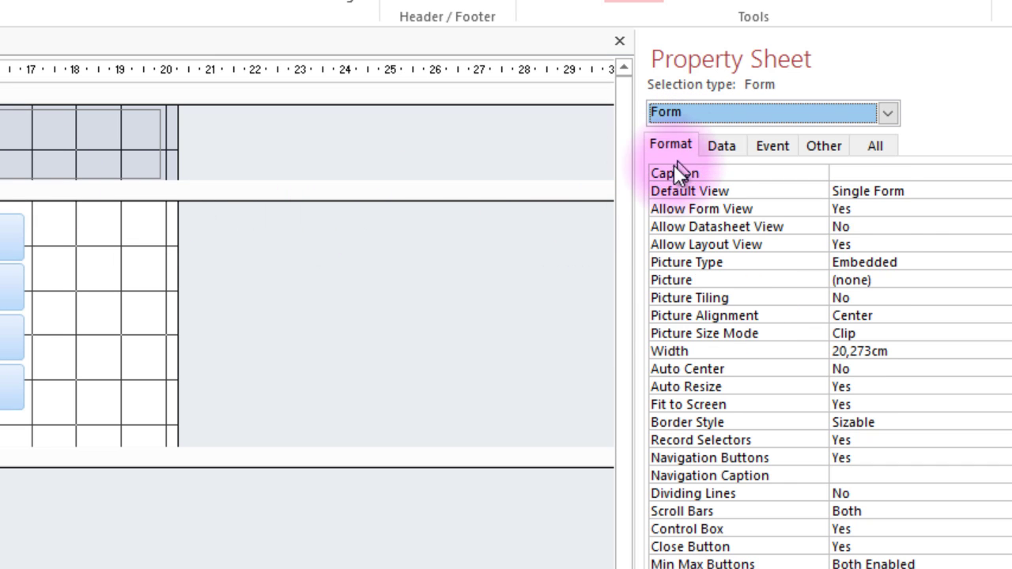
{"action": "left_click", "coordinate": [961, 194]}
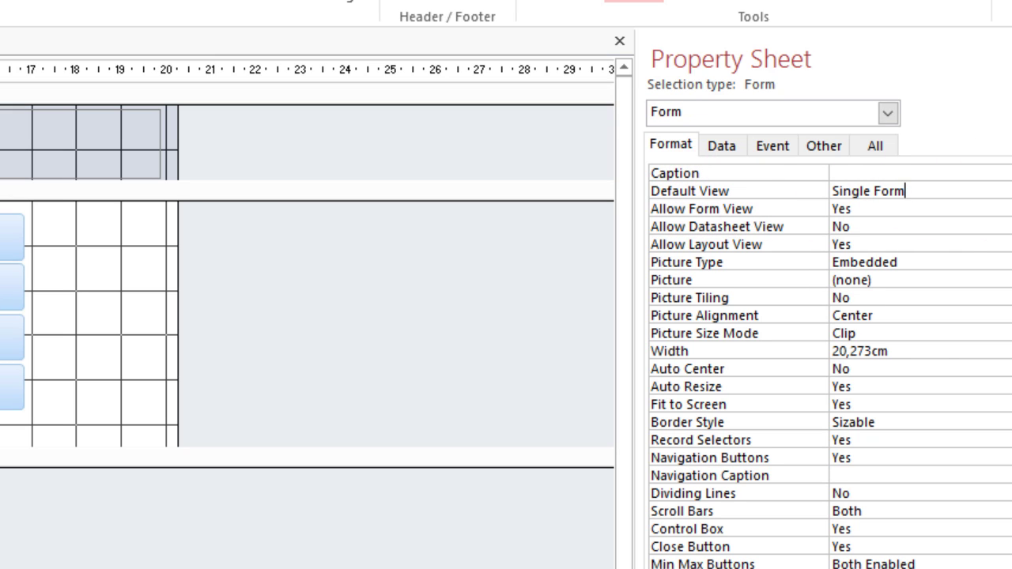
{"action": "key", "text": "alt+Down"}
{"action": "key", "text": "Down"}
{"action": "key", "text": "Down"}
{"action": "key", "text": "Down"}
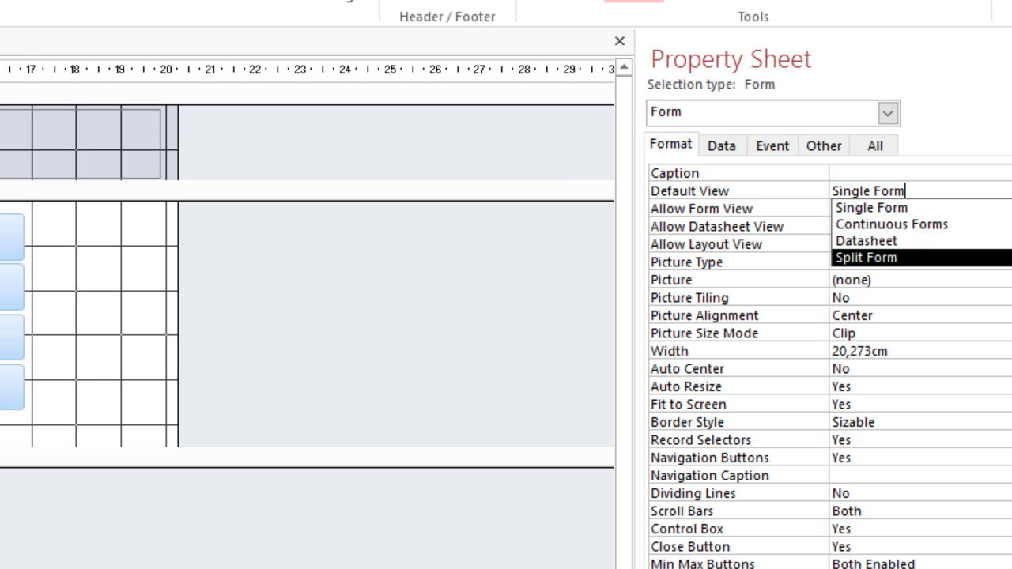
{"action": "key", "text": "Return"}
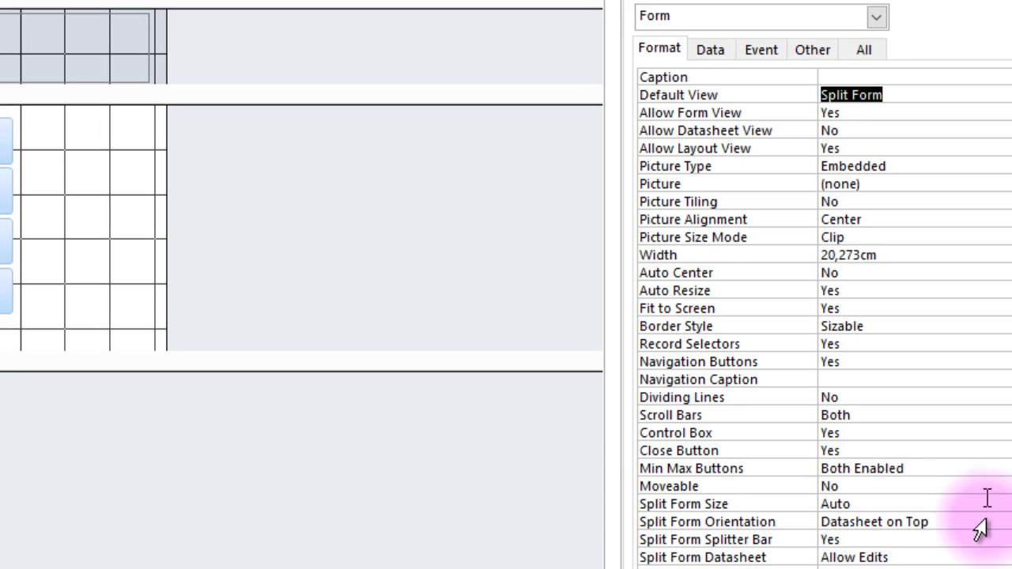
Set Split Form Orientation to Datasheet on Bottom and Split Form Datasheet to Read Only.
{"action": "left_click", "coordinate": [988, 522]}
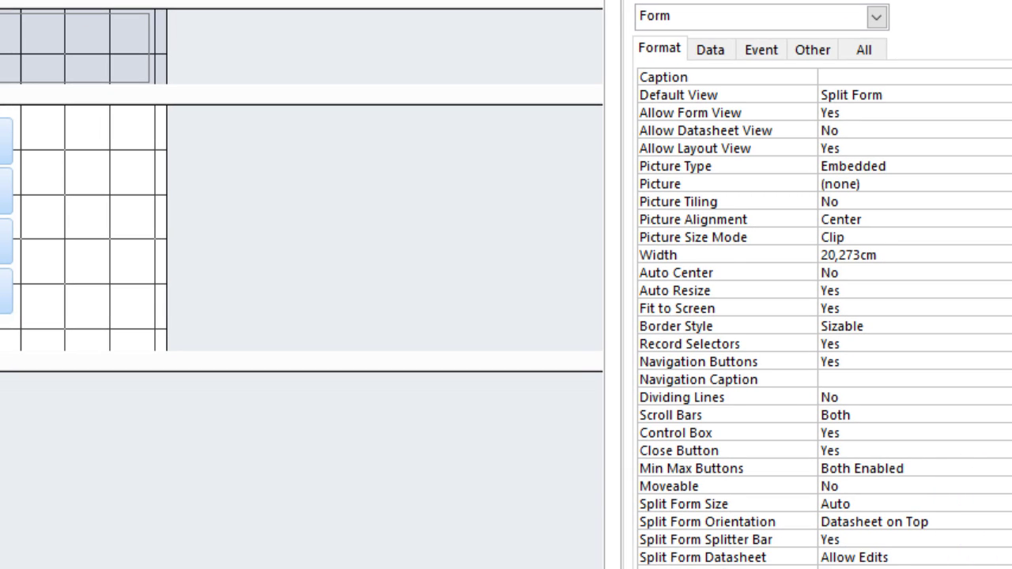
{"action": "key", "text": "alt+Down"}
{"action": "key", "text": "Down"}
{"action": "key", "text": "Return"}
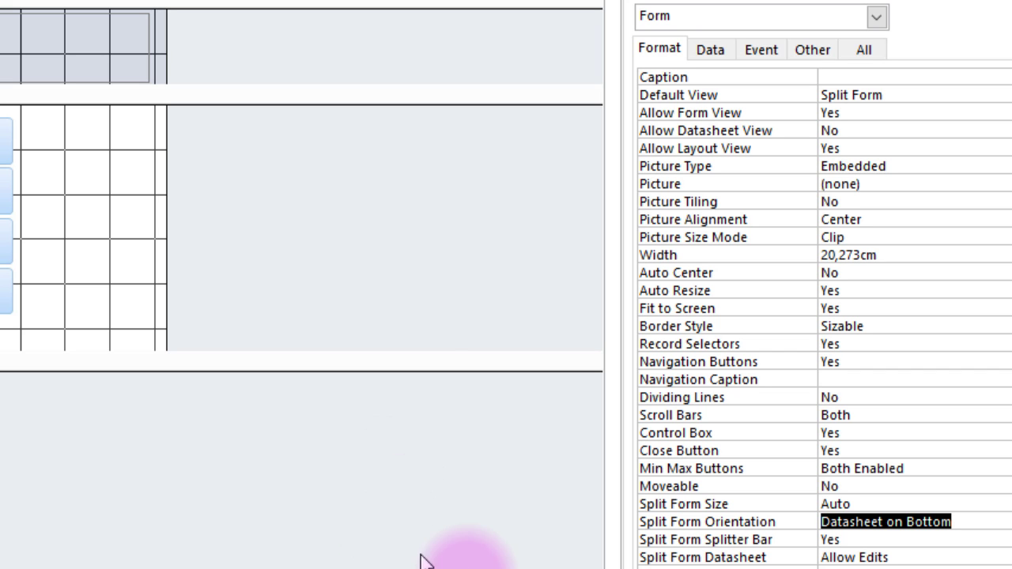
{"action": "left_click", "coordinate": [947, 413]}
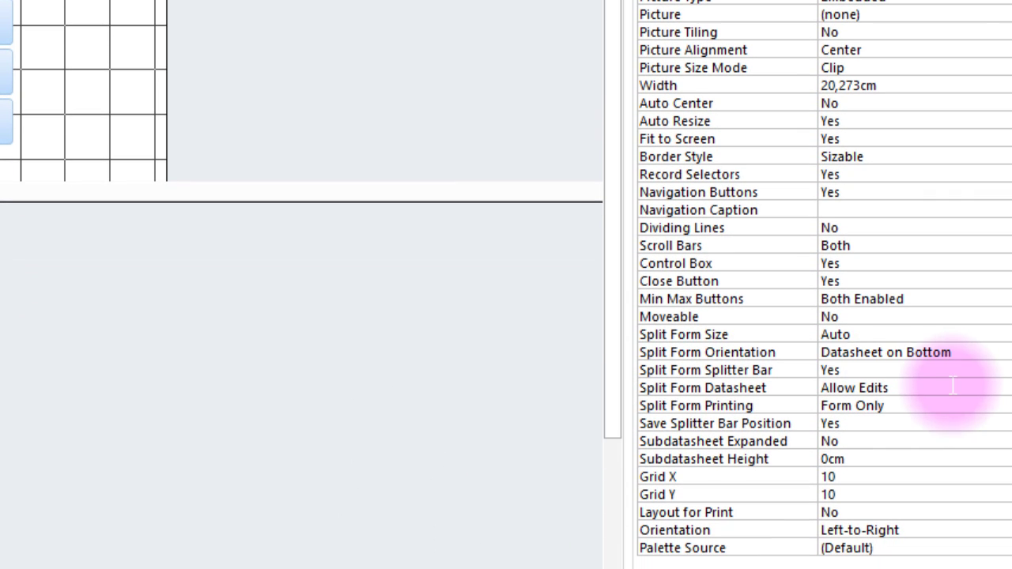
{"action": "key", "text": "alt+Down"}
{"action": "key", "text": "Down"}
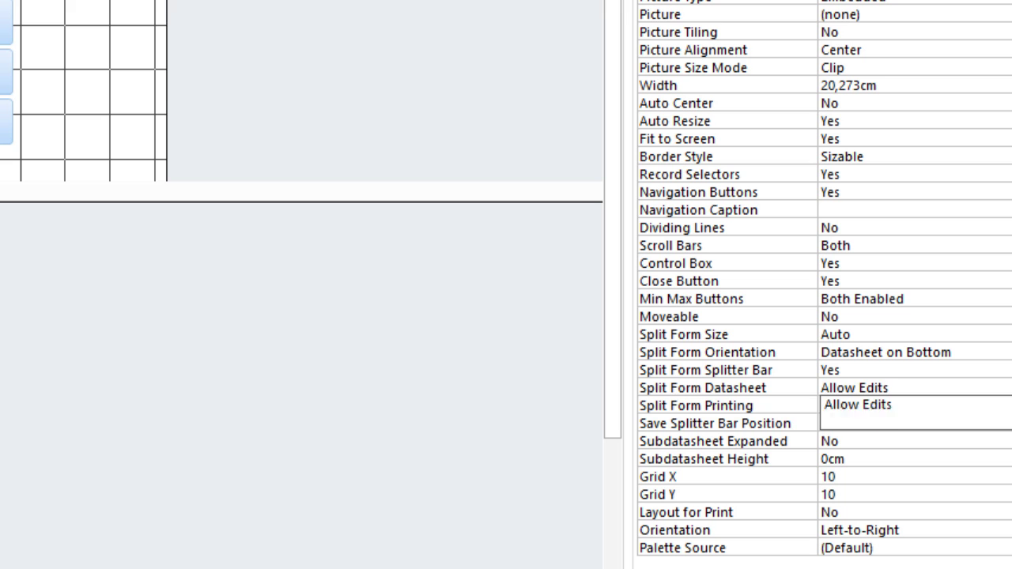
{"action": "key", "text": "Return"}
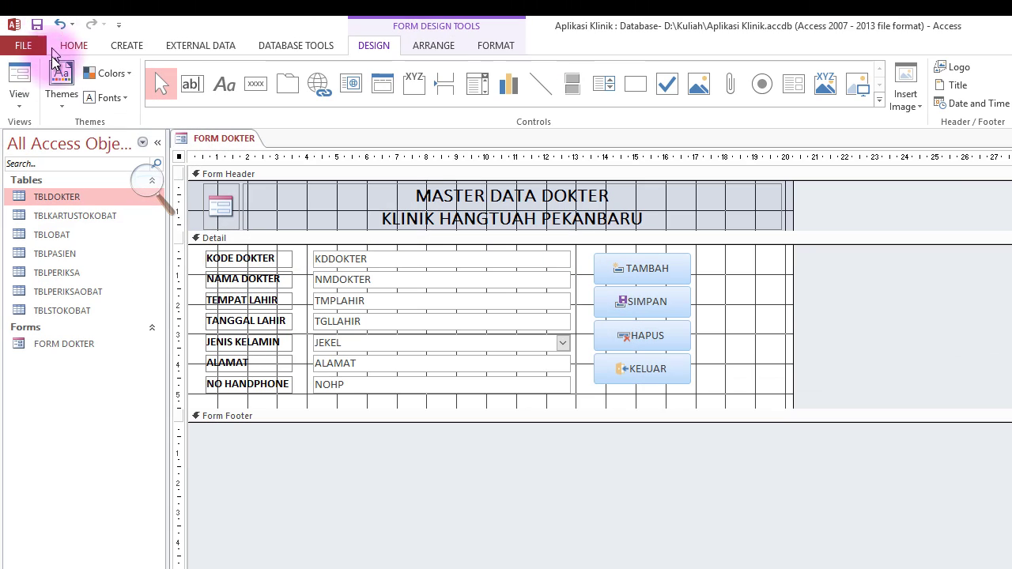
In Form view, reveal the datasheet and enter doctor code DOK002 with birthplace PADANG.
{"action": "left_click", "coordinate": [20, 75]}
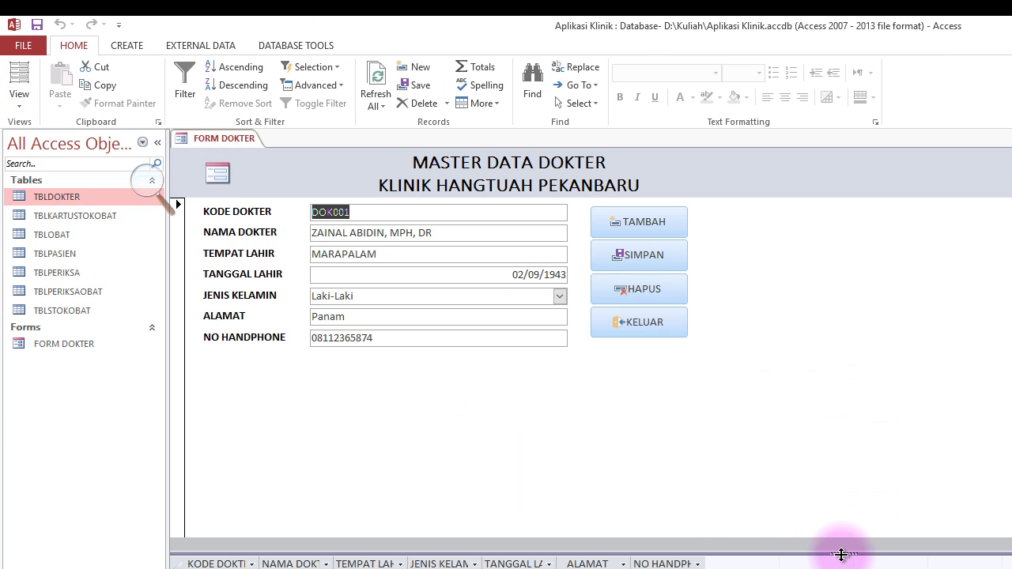
{"action": "left_click_drag", "start_coordinate": [841, 554], "coordinate": [901, 381]}
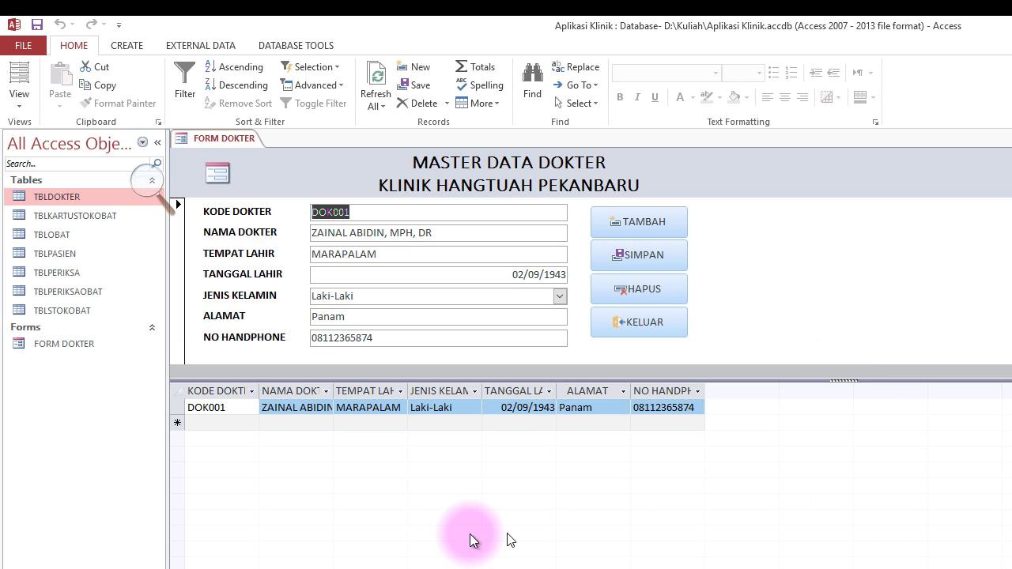
{"action": "double_click", "coordinate": [557, 384]}
{"action": "left_click", "coordinate": [373, 212]}
{"action": "type", "text": "dok"}
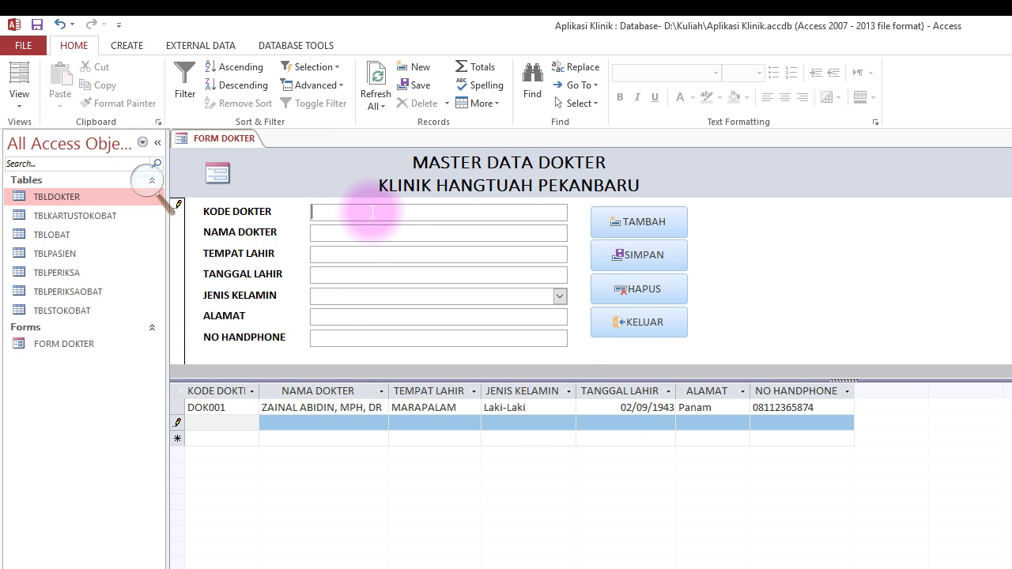
{"action": "key", "text": "Tab"}
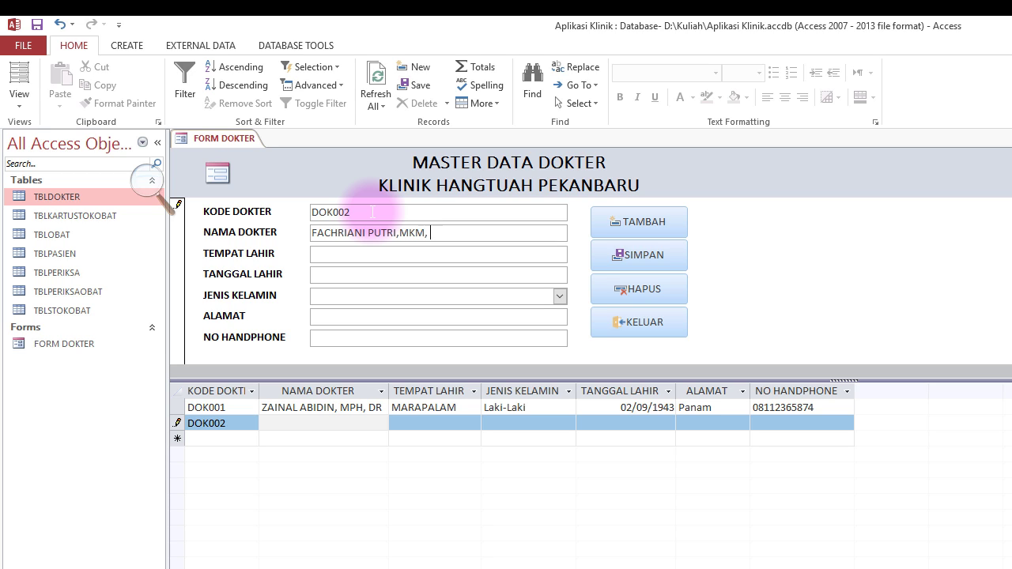
{"action": "key", "text": "Tab"}
{"action": "type", "text": "PADANG"}
{"action": "key", "text": "Tab"}
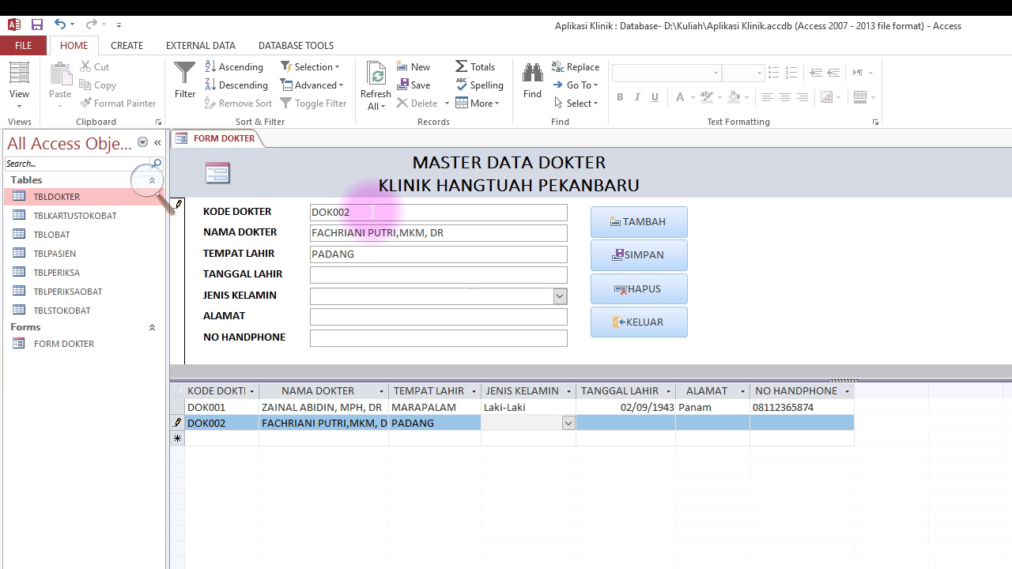
Set the doctor's birth date to 21/03/1979.
{"action": "left_click", "coordinate": [546, 274]}
{"action": "left_click", "coordinate": [576, 272]}
{"action": "left_click", "coordinate": [471, 370]}
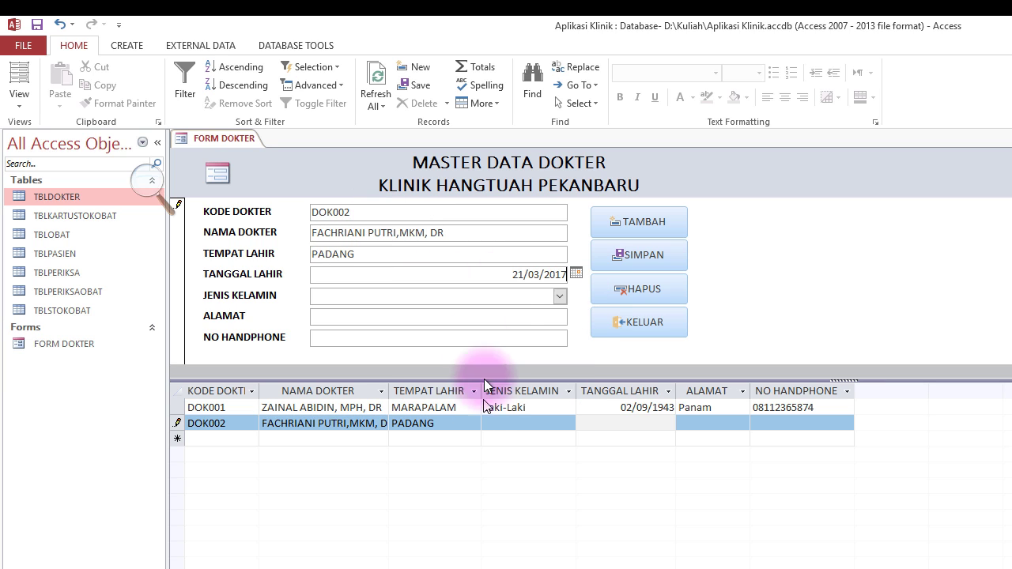
{"action": "double_click", "coordinate": [556, 274]}
{"action": "type", "text": "1979"}
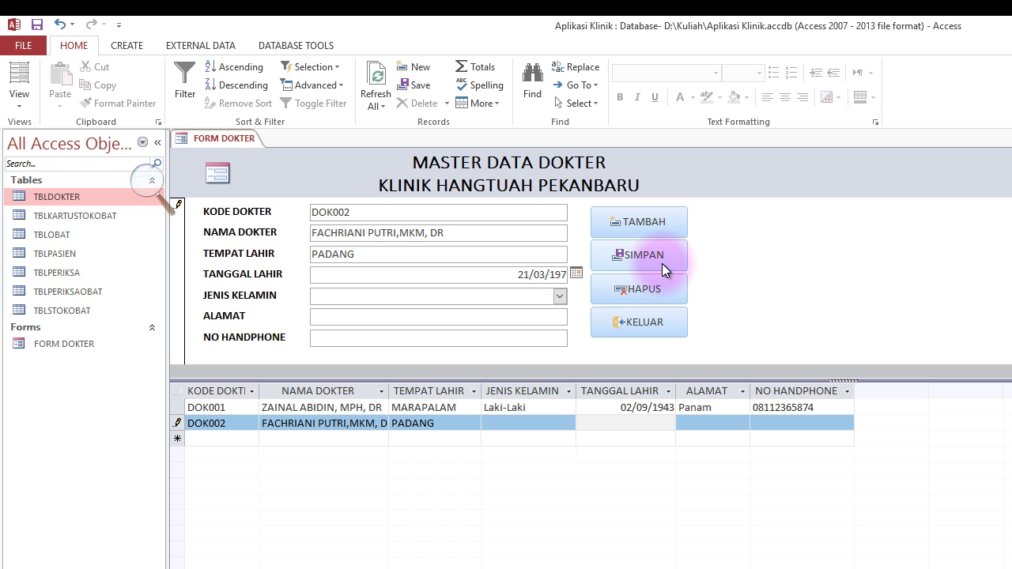
Choose Perempuan, enter address BUKITRAYA and a phone number, and save the record.
{"action": "left_click", "coordinate": [560, 296]}
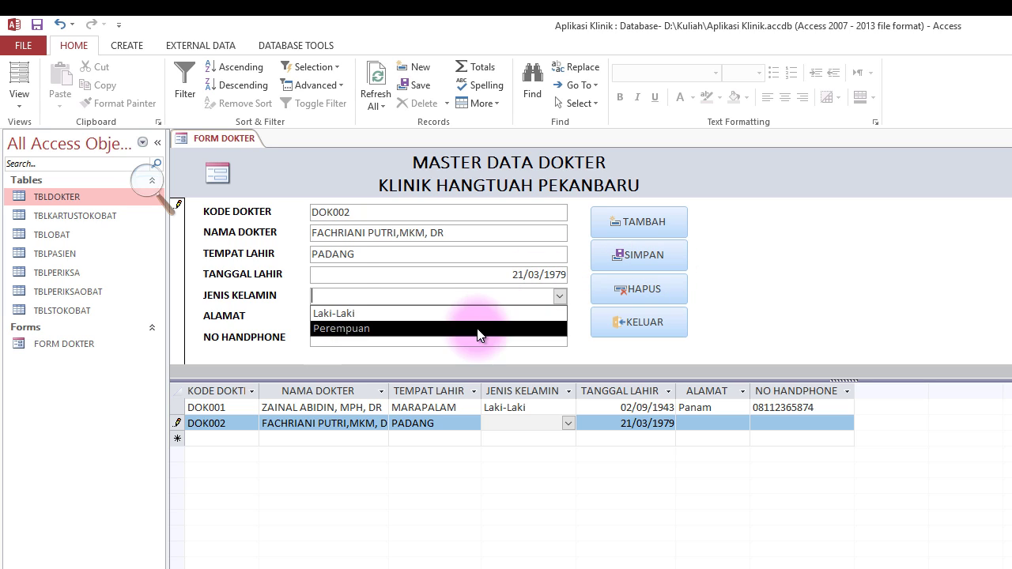
{"action": "left_click", "coordinate": [474, 329]}
{"action": "left_click", "coordinate": [358, 316]}
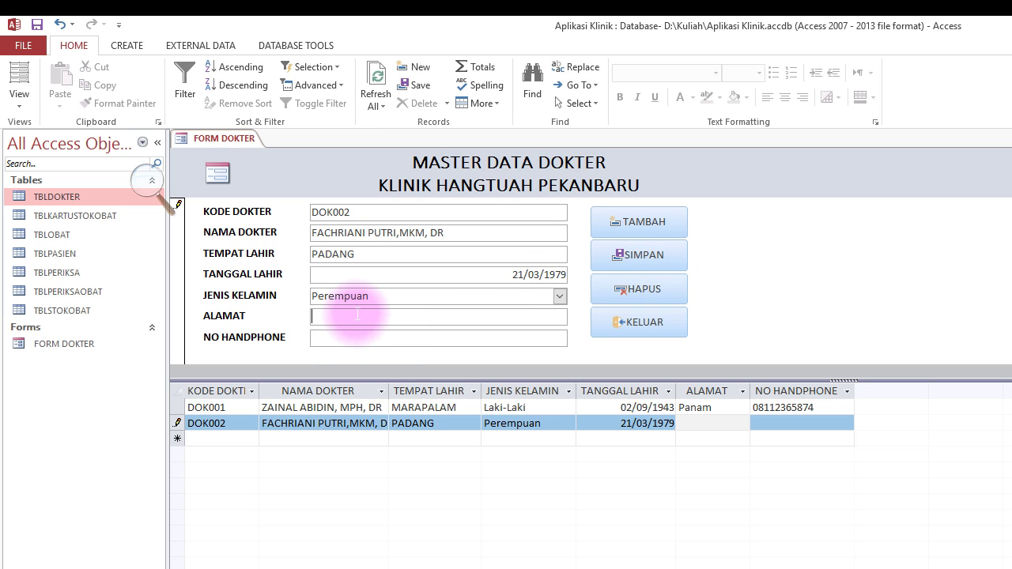
{"action": "type", "text": "BUKITRAYA"}
{"action": "key", "text": "Tab"}
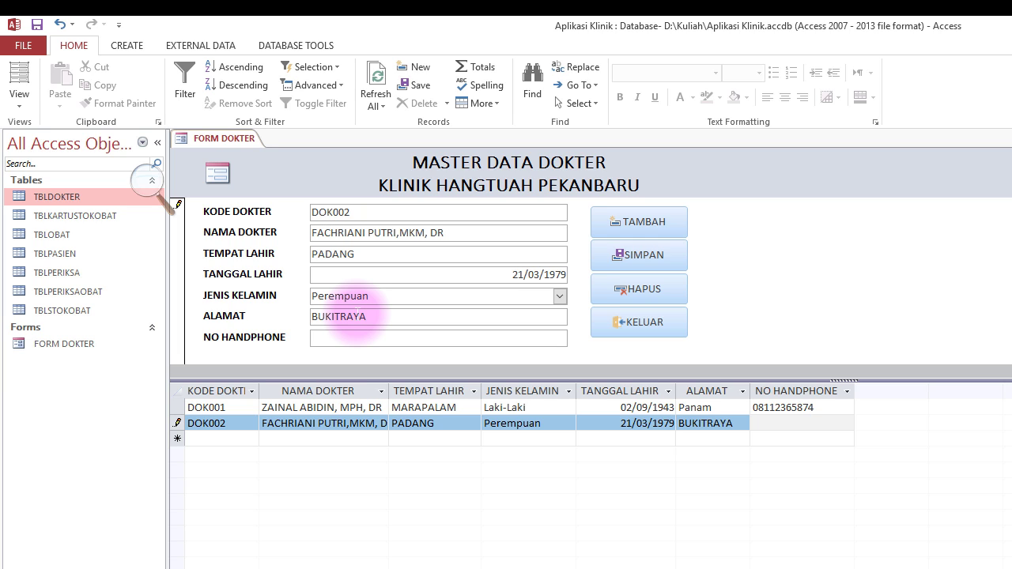
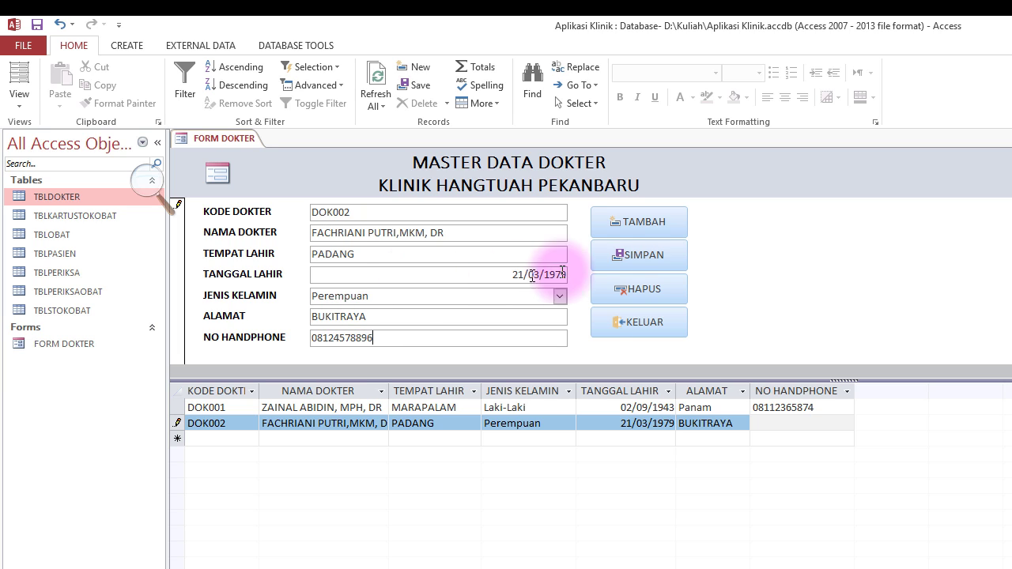
{"action": "left_click", "coordinate": [639, 254]}
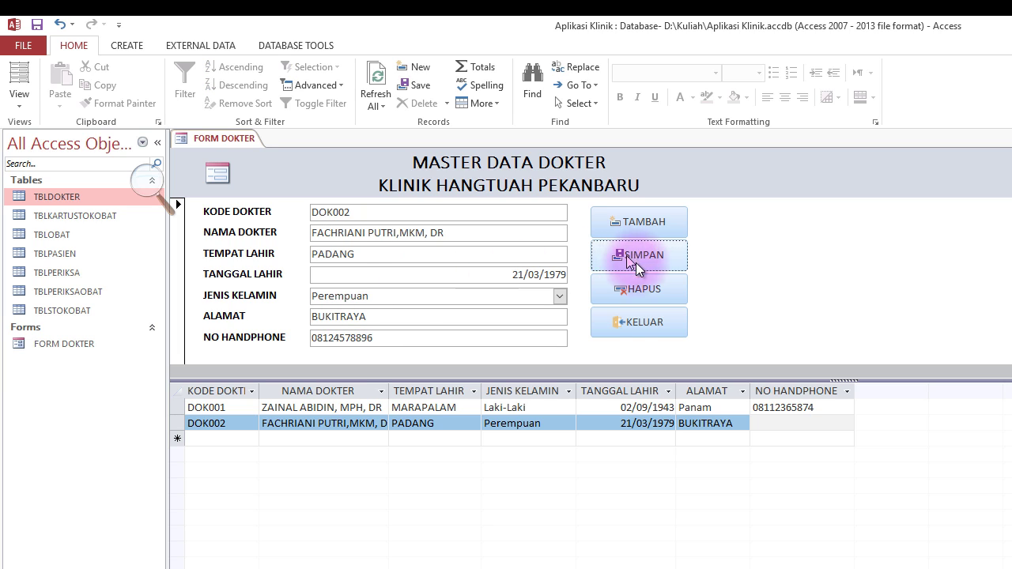
Auto-fit the NAMA DOKTER datasheet column to show full names.
{"action": "left_click", "coordinate": [382, 390]}
{"action": "left_click", "coordinate": [391, 386]}
{"action": "left_click", "coordinate": [391, 387]}
{"action": "double_click", "coordinate": [396, 388]}
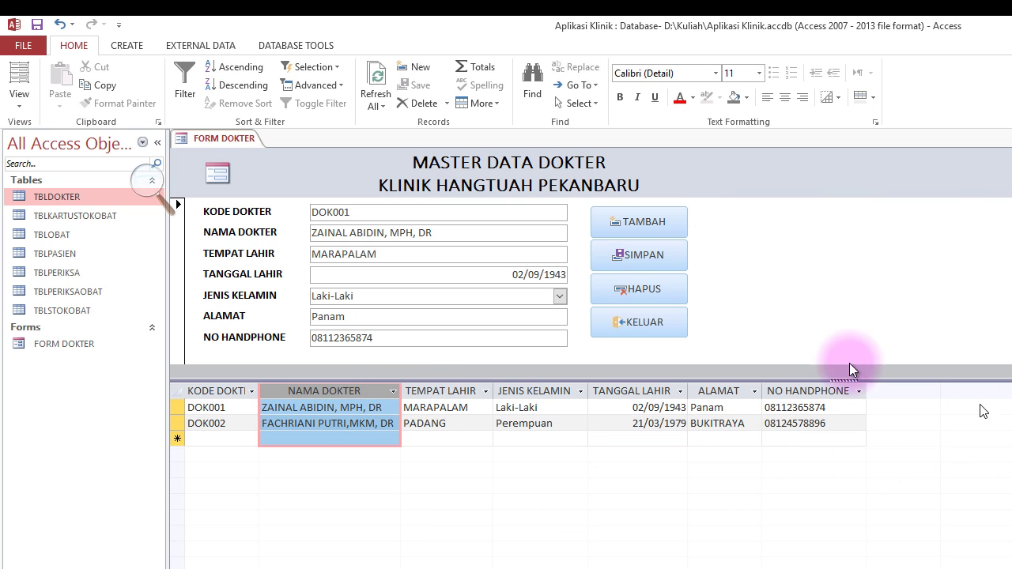
Add a new record with test code AD, name ADSDF and today's birth date.
{"action": "left_click", "coordinate": [648, 229]}
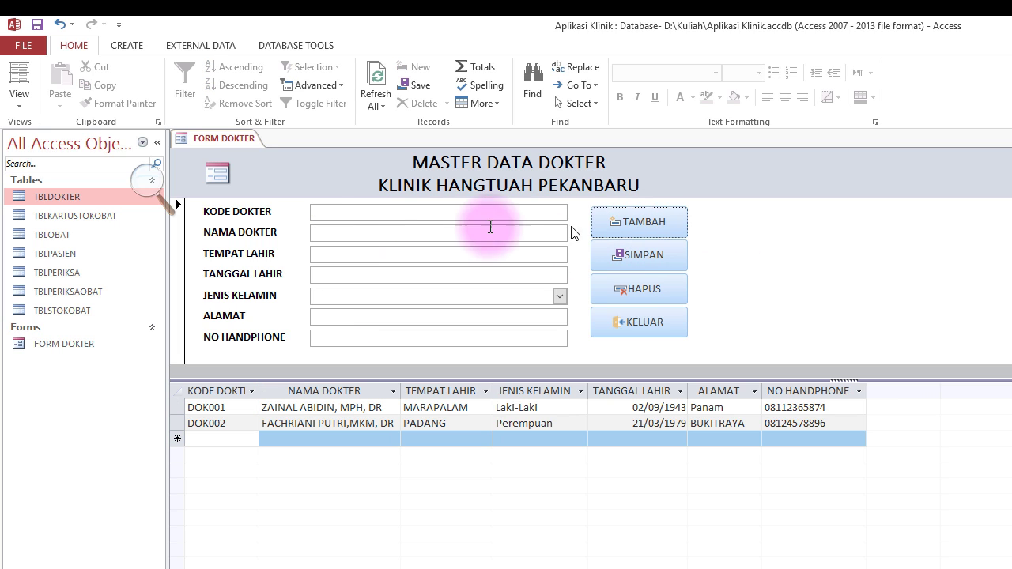
{"action": "type", "text": "AD"}
{"action": "left_click", "coordinate": [366, 232]}
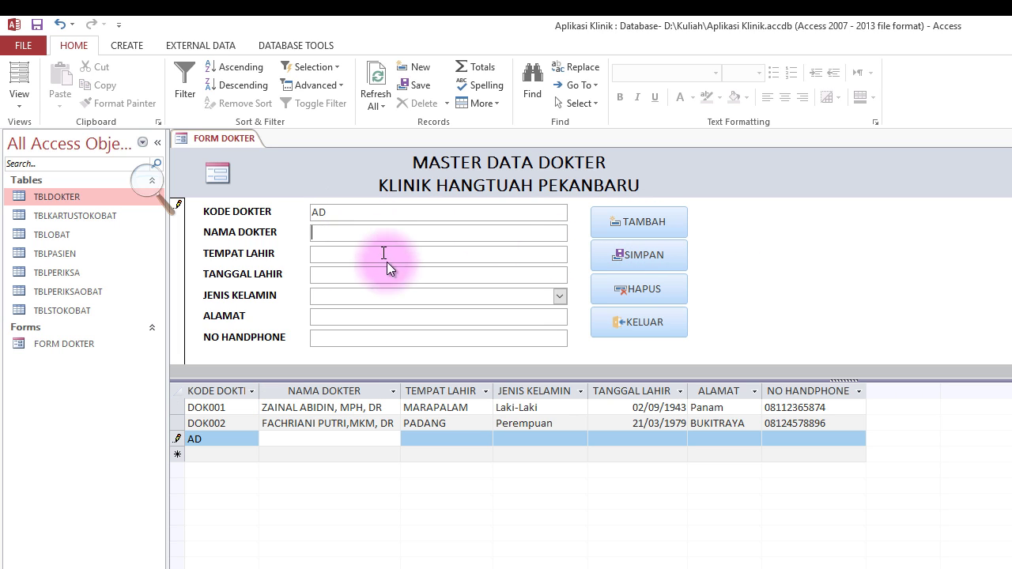
{"action": "type", "text": "ADSDF"}
{"action": "left_click", "coordinate": [363, 254]}
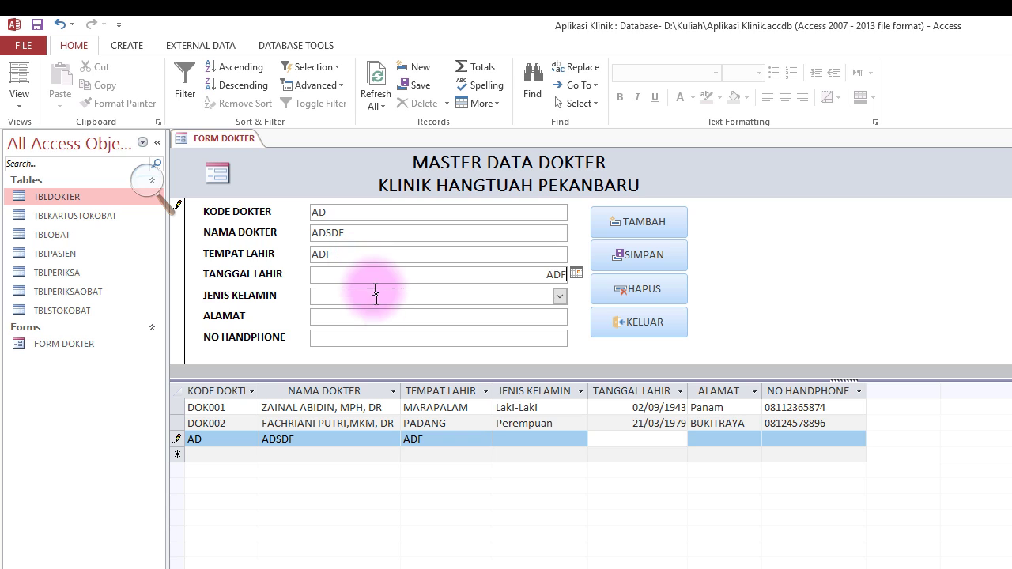
{"action": "left_click", "coordinate": [575, 275]}
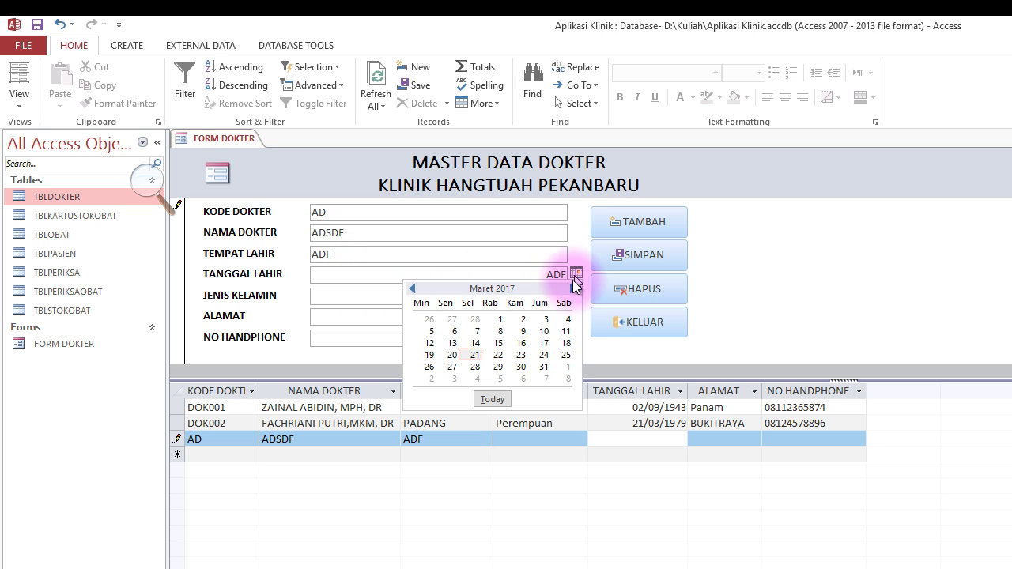
{"action": "left_click", "coordinate": [490, 400]}
Fill gender Laki-Laki plus junk address and phone, then delete the test record with HAPUS.
{"action": "left_click", "coordinate": [419, 296]}
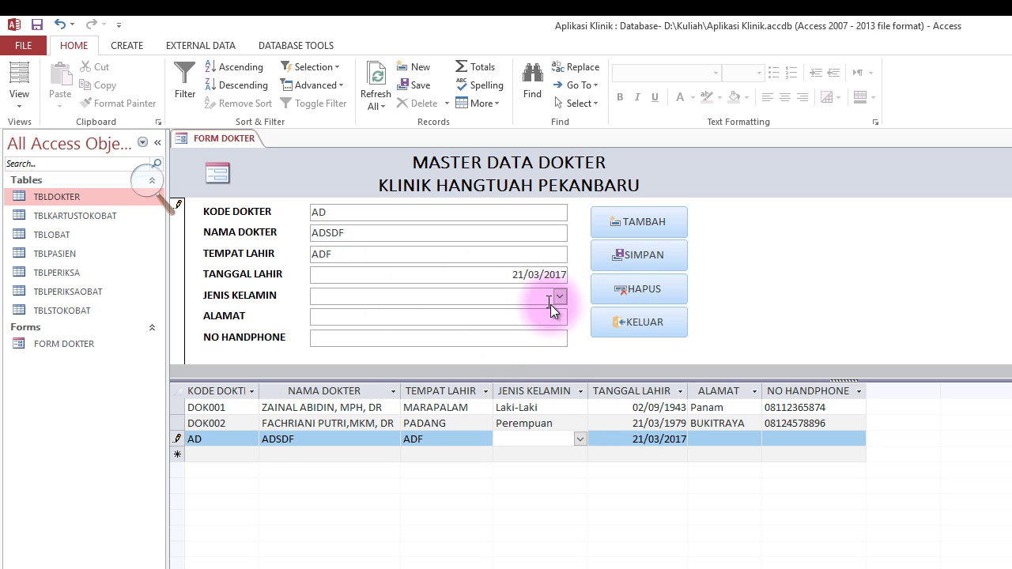
{"action": "left_click", "coordinate": [559, 296]}
{"action": "left_click", "coordinate": [474, 311]}
{"action": "left_click", "coordinate": [424, 316]}
{"action": "type", "text": "ASFSD"}
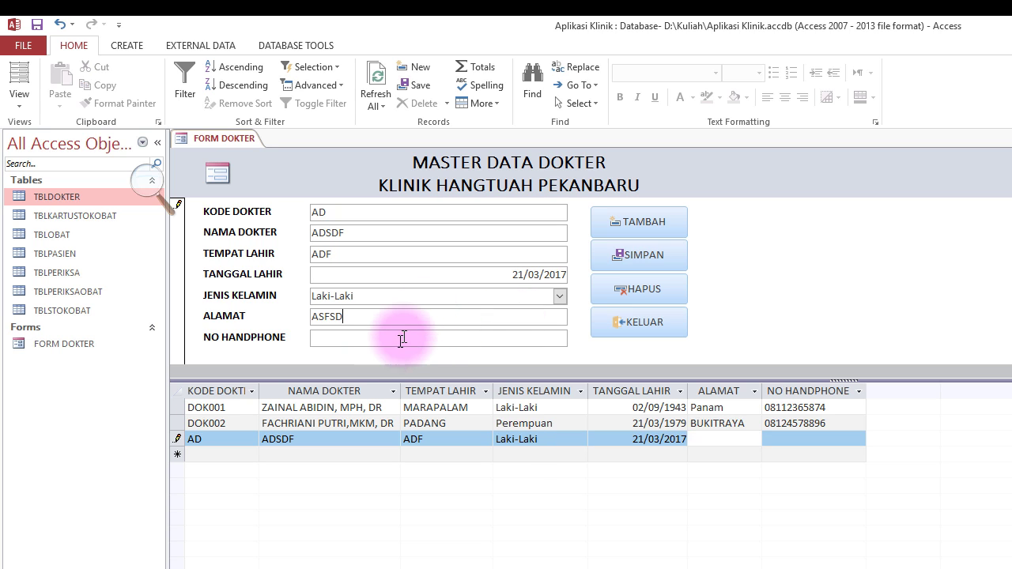
{"action": "left_click", "coordinate": [402, 338]}
{"action": "type", "text": "ADF"}
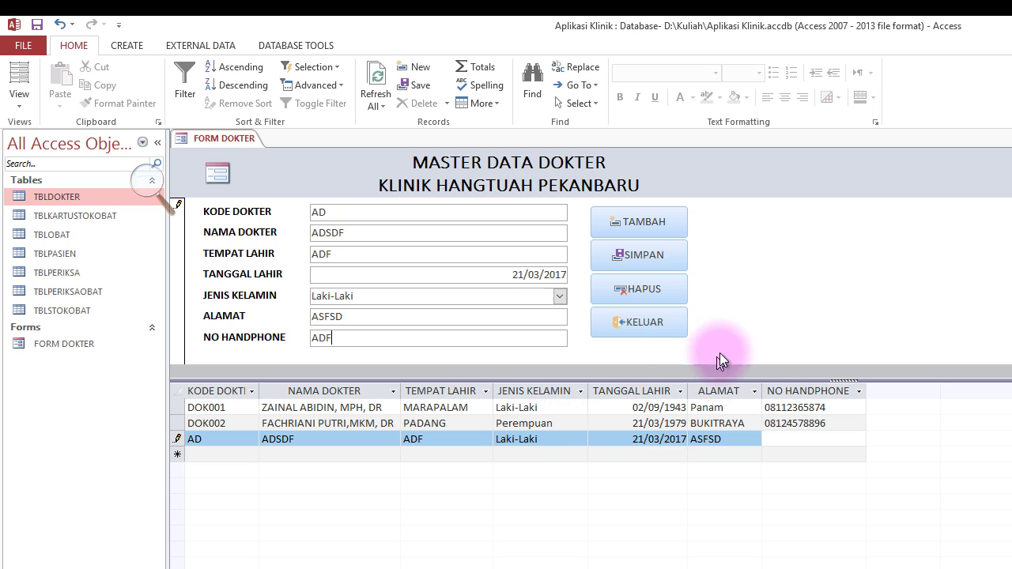
{"action": "left_click", "coordinate": [639, 290]}
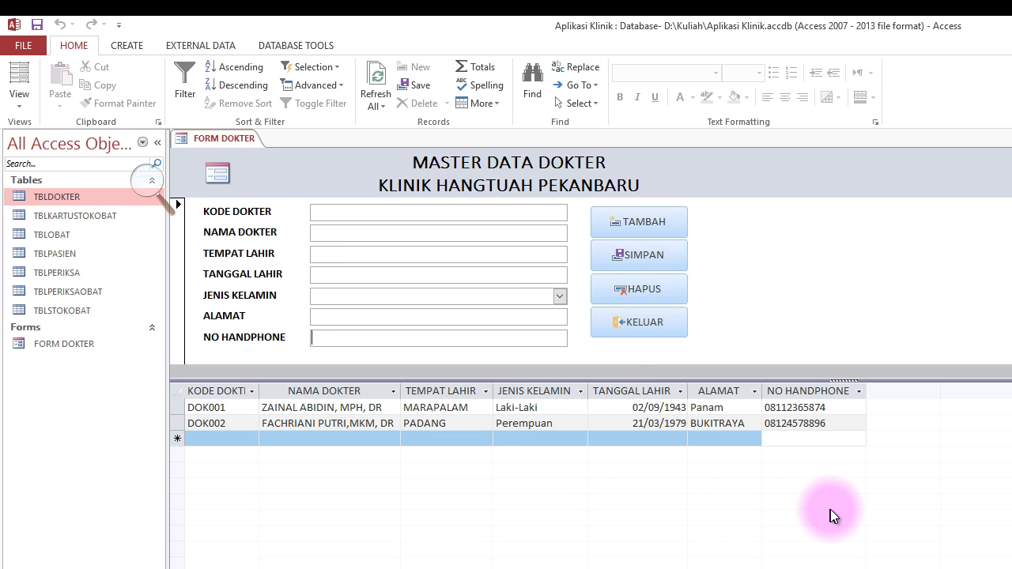